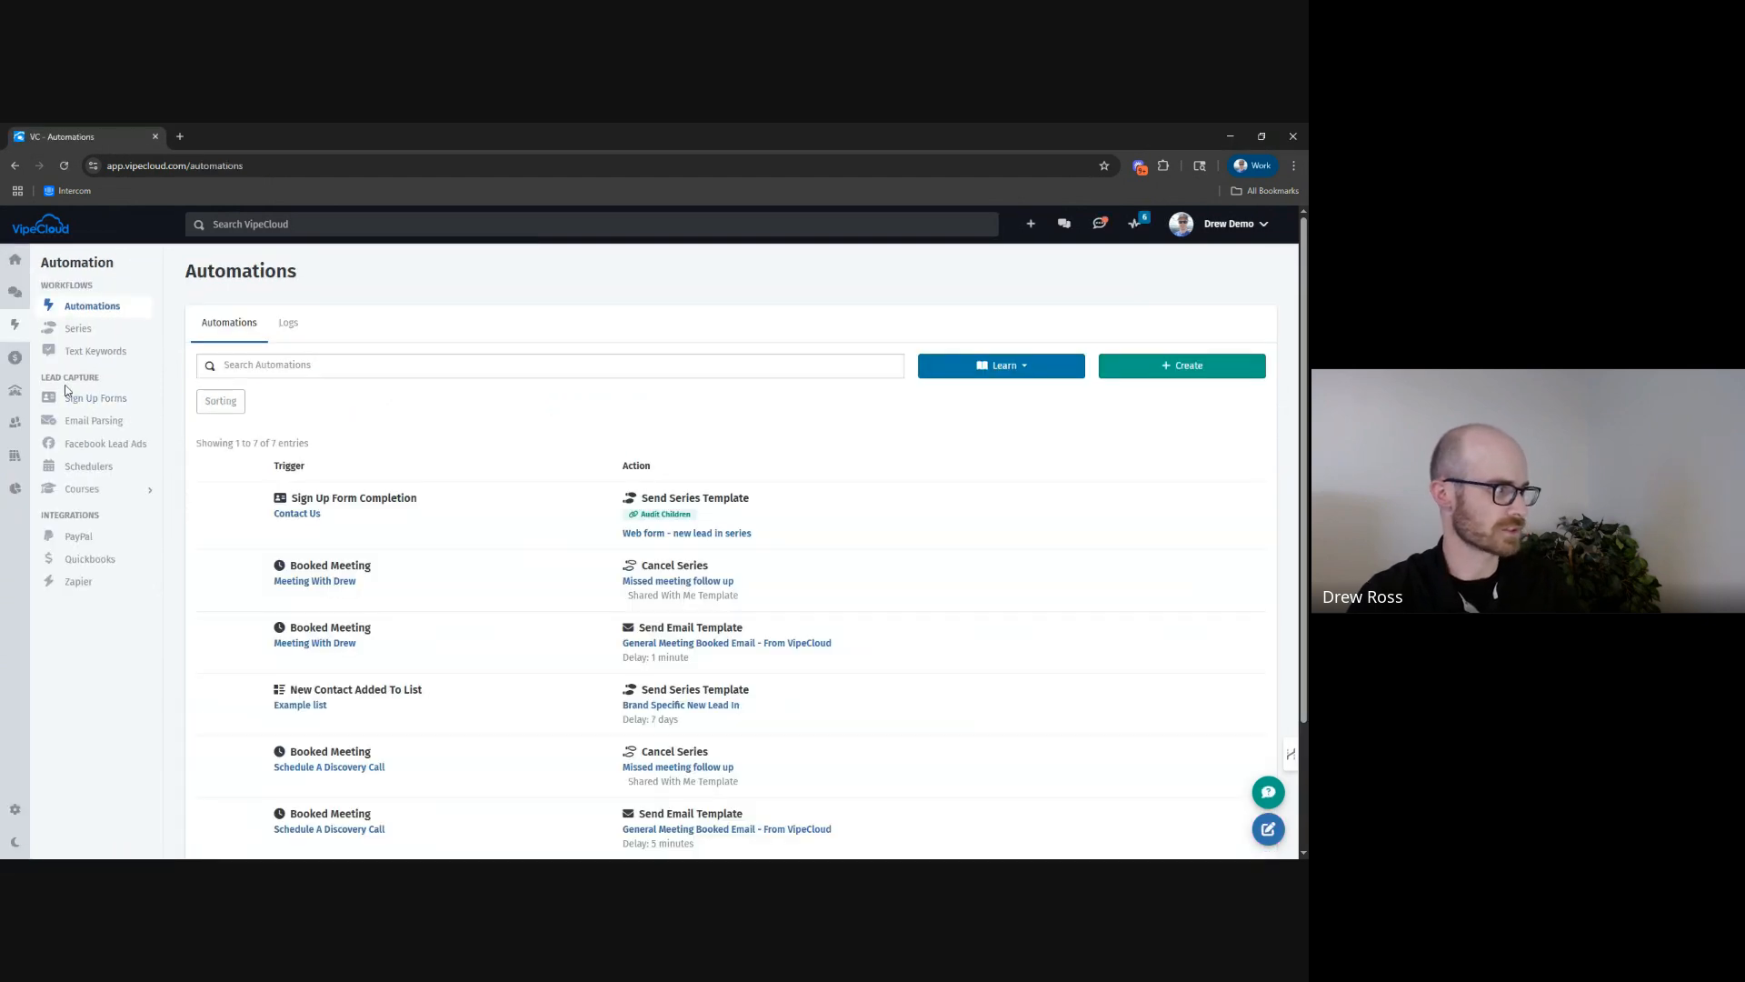
# Create a new sign up form named "Personality Test" using the Category Quiz form type.
pyautogui.click(84, 404)
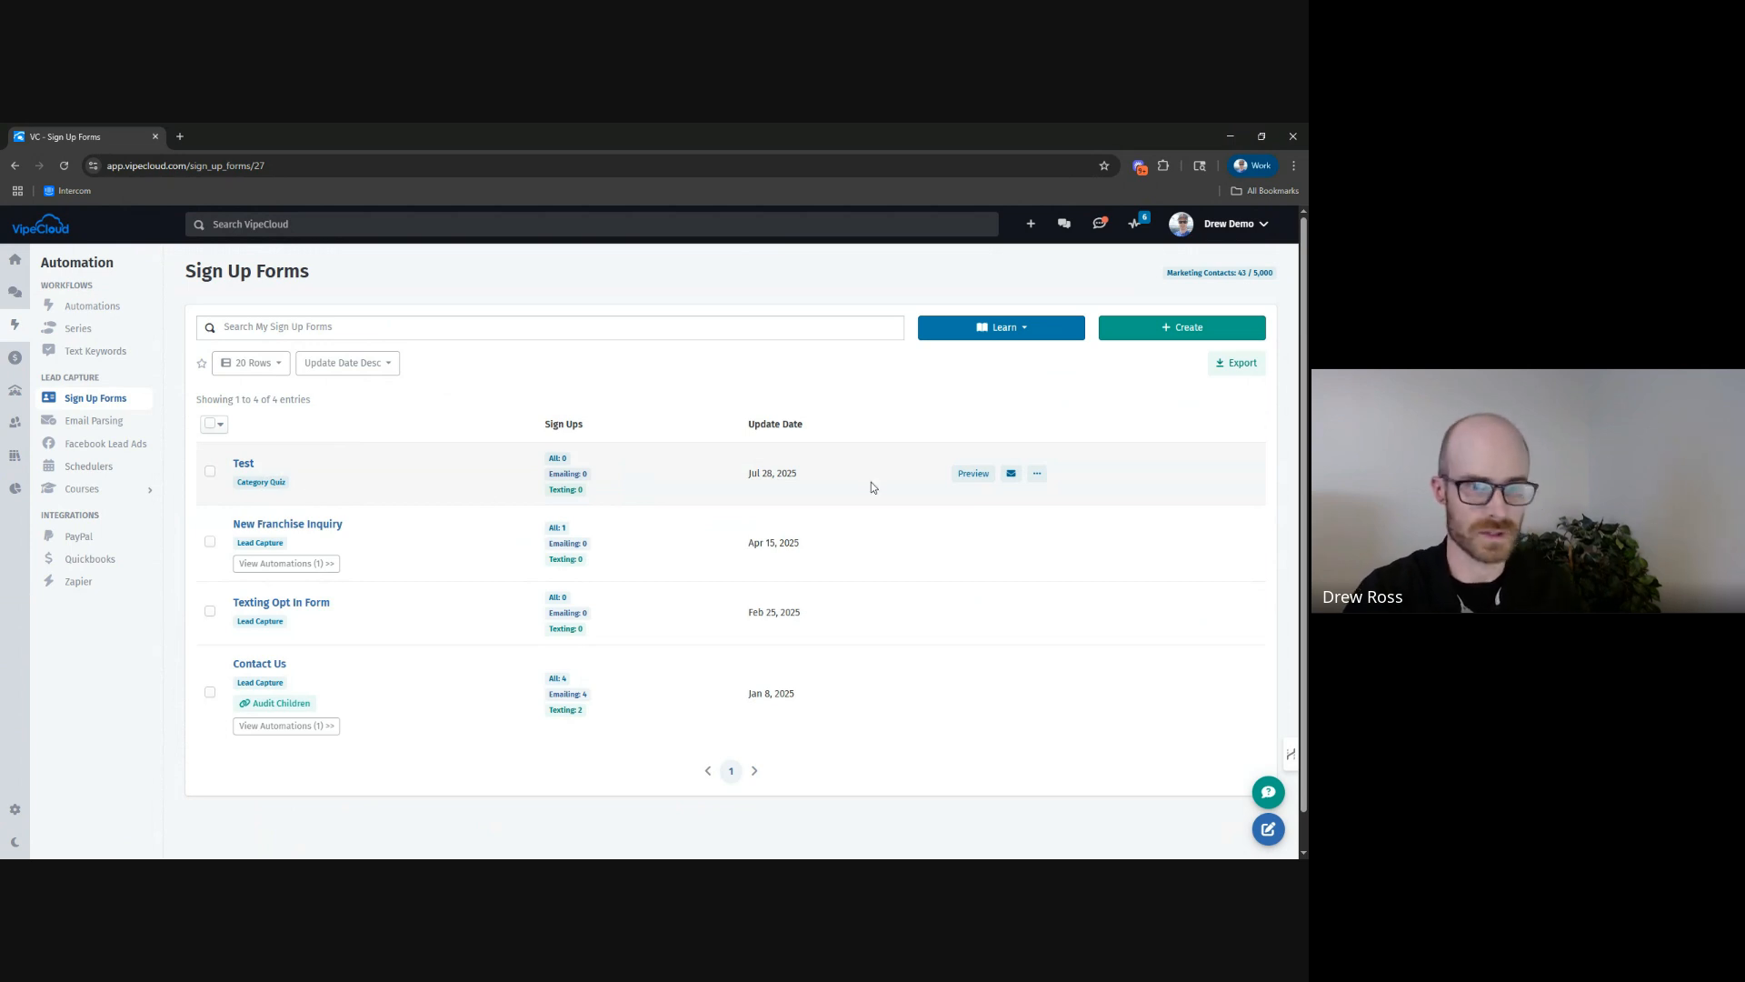
pyautogui.click(1174, 335)
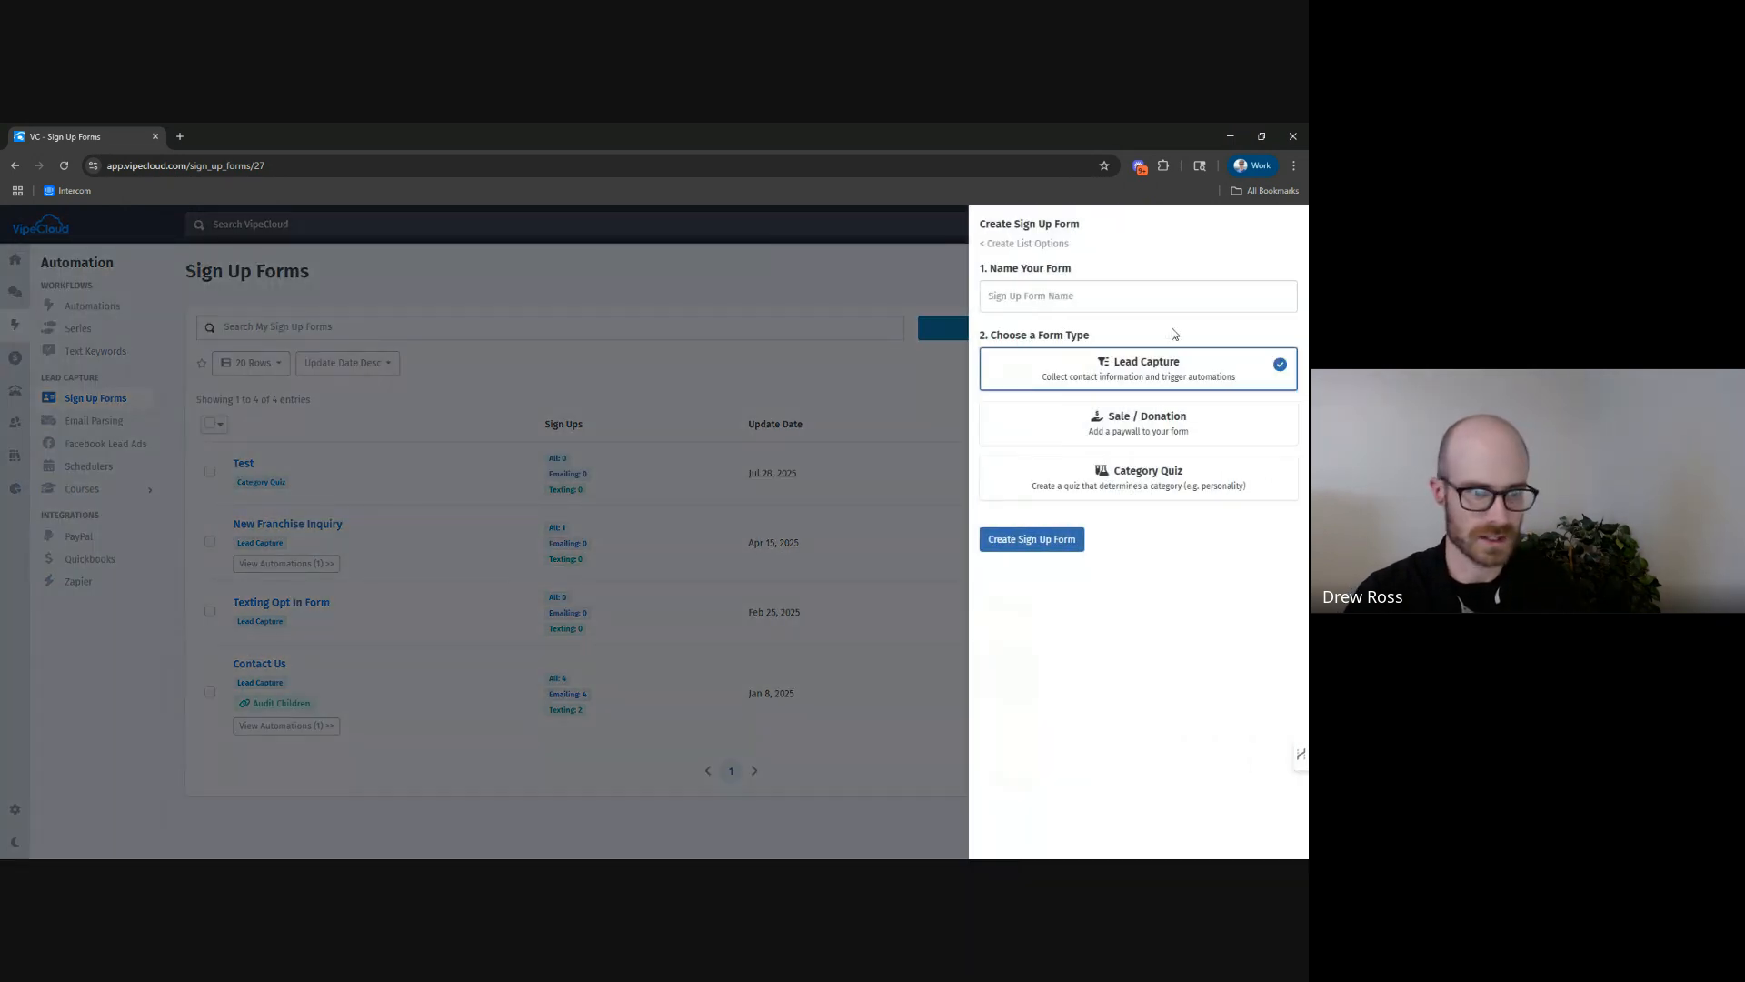
pyautogui.click(1026, 293)
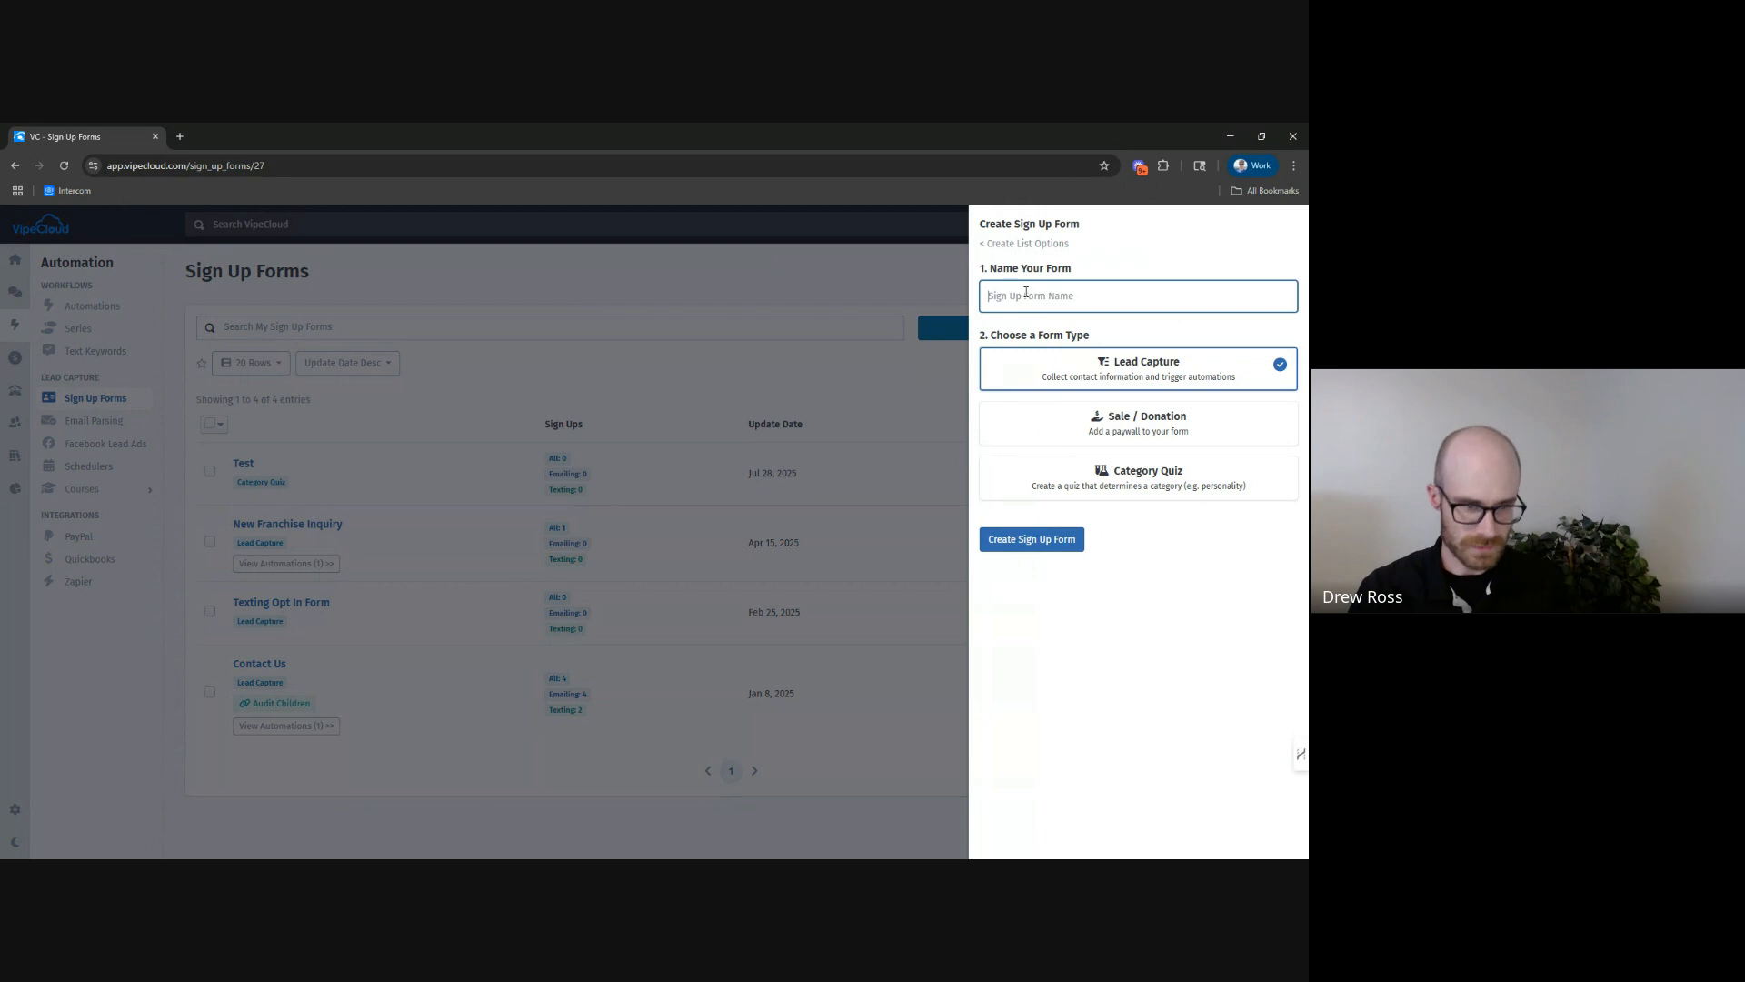
pyautogui.write('Personality Test')
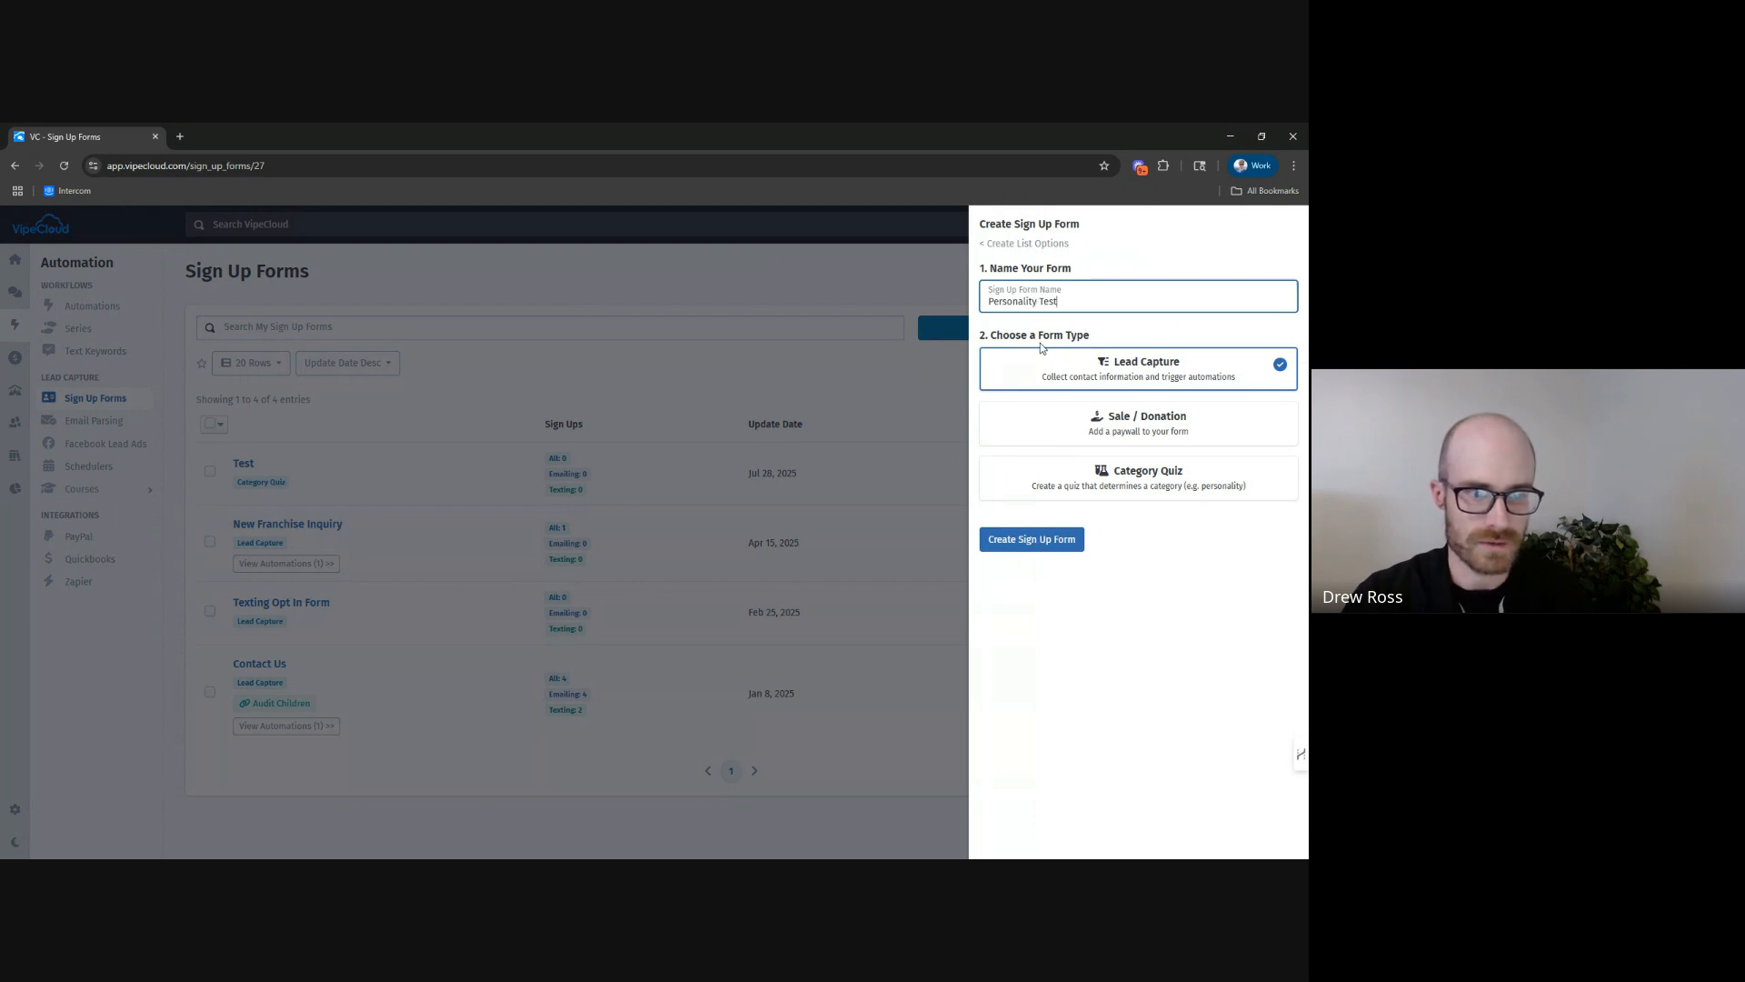
pyautogui.click(1138, 480)
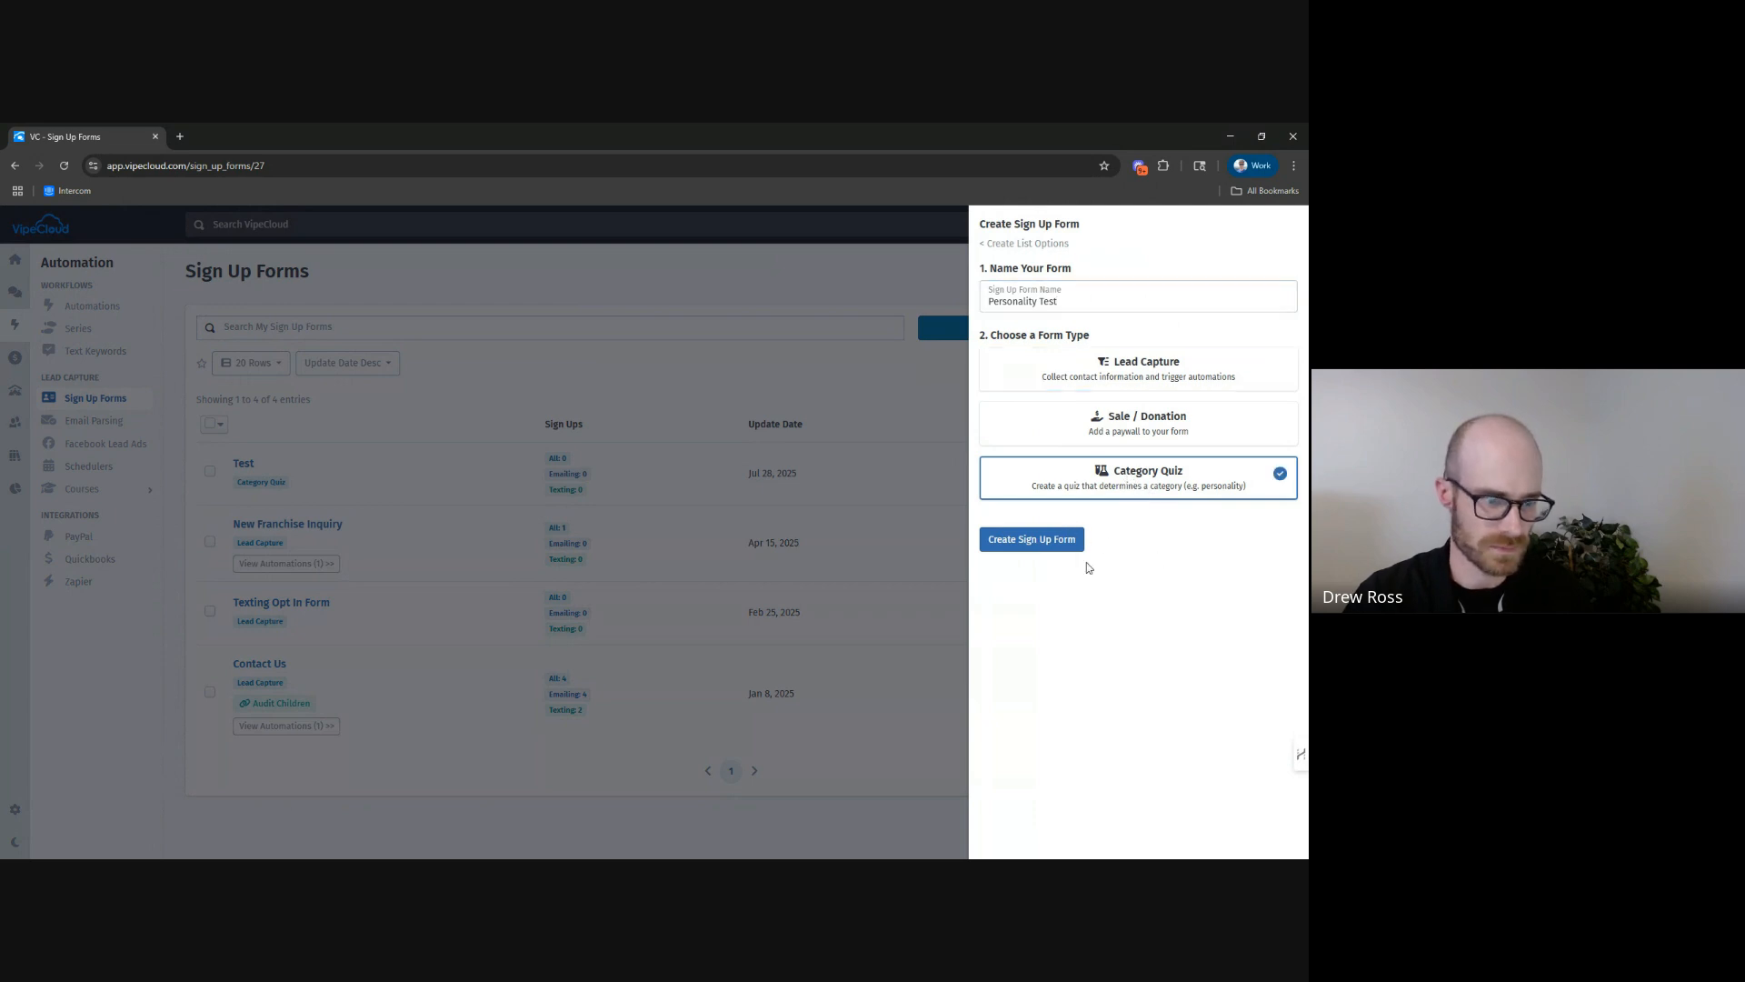
pyautogui.click(1018, 547)
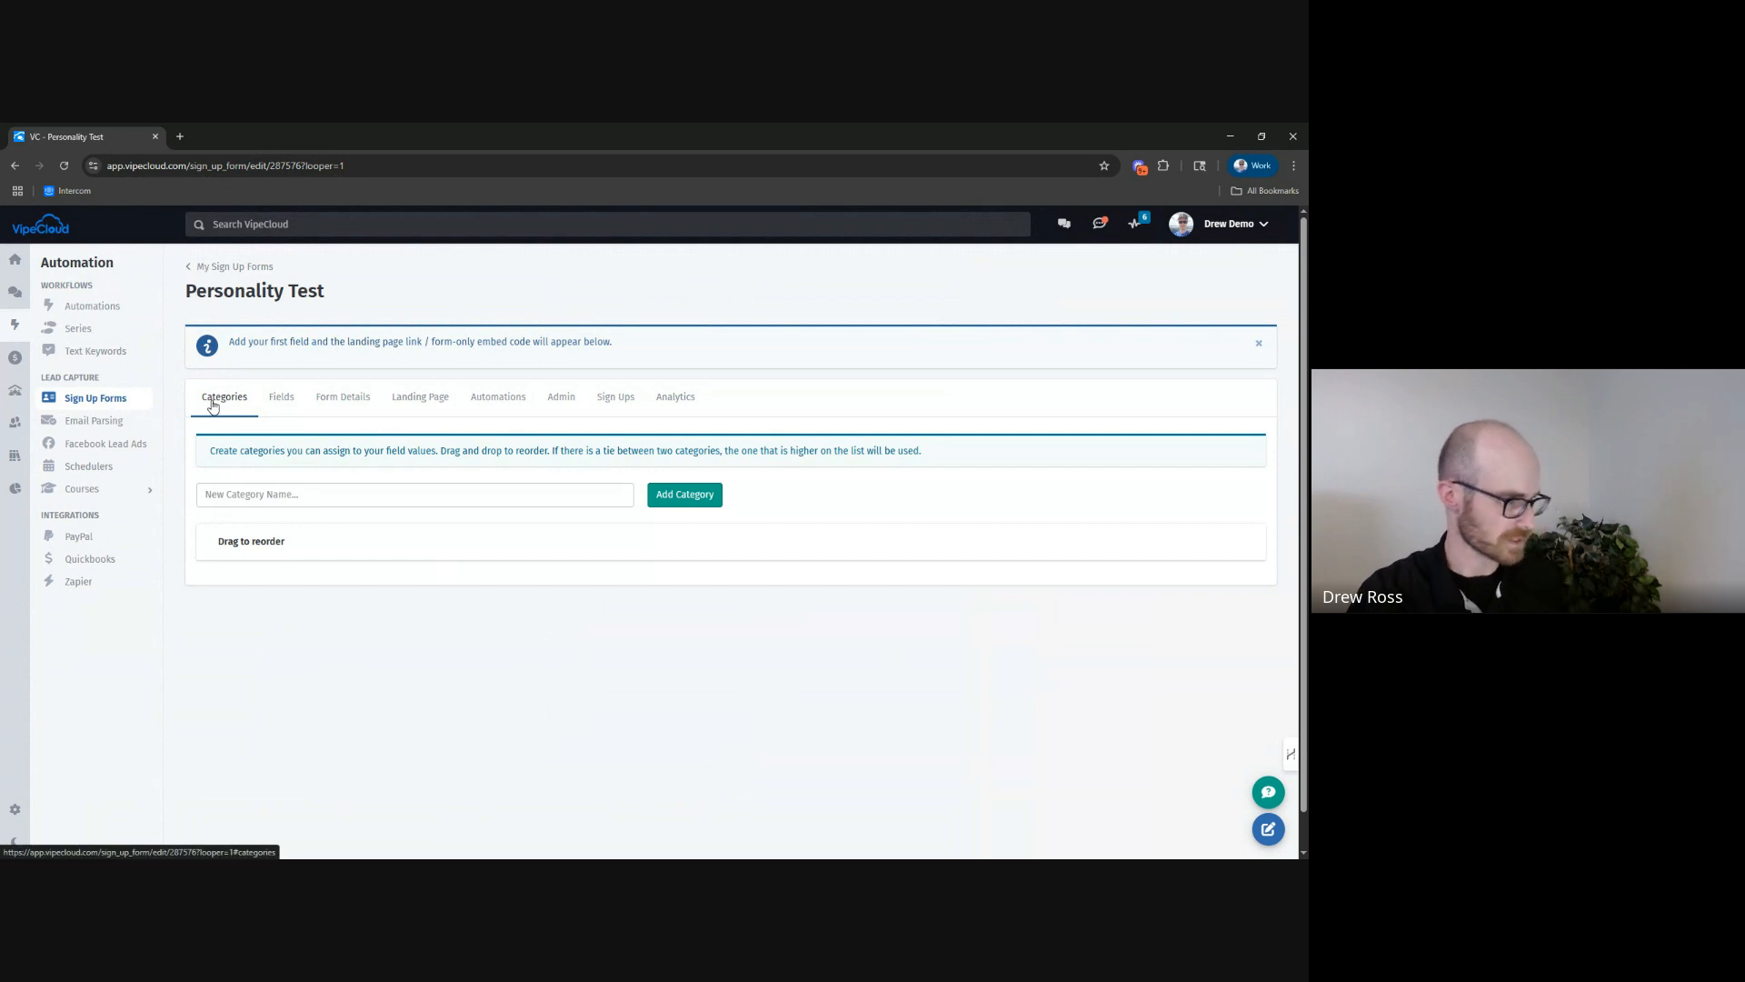
# Add two quiz categories named "Personality A" and "Personality B" to the form.
pyautogui.click(289, 497)
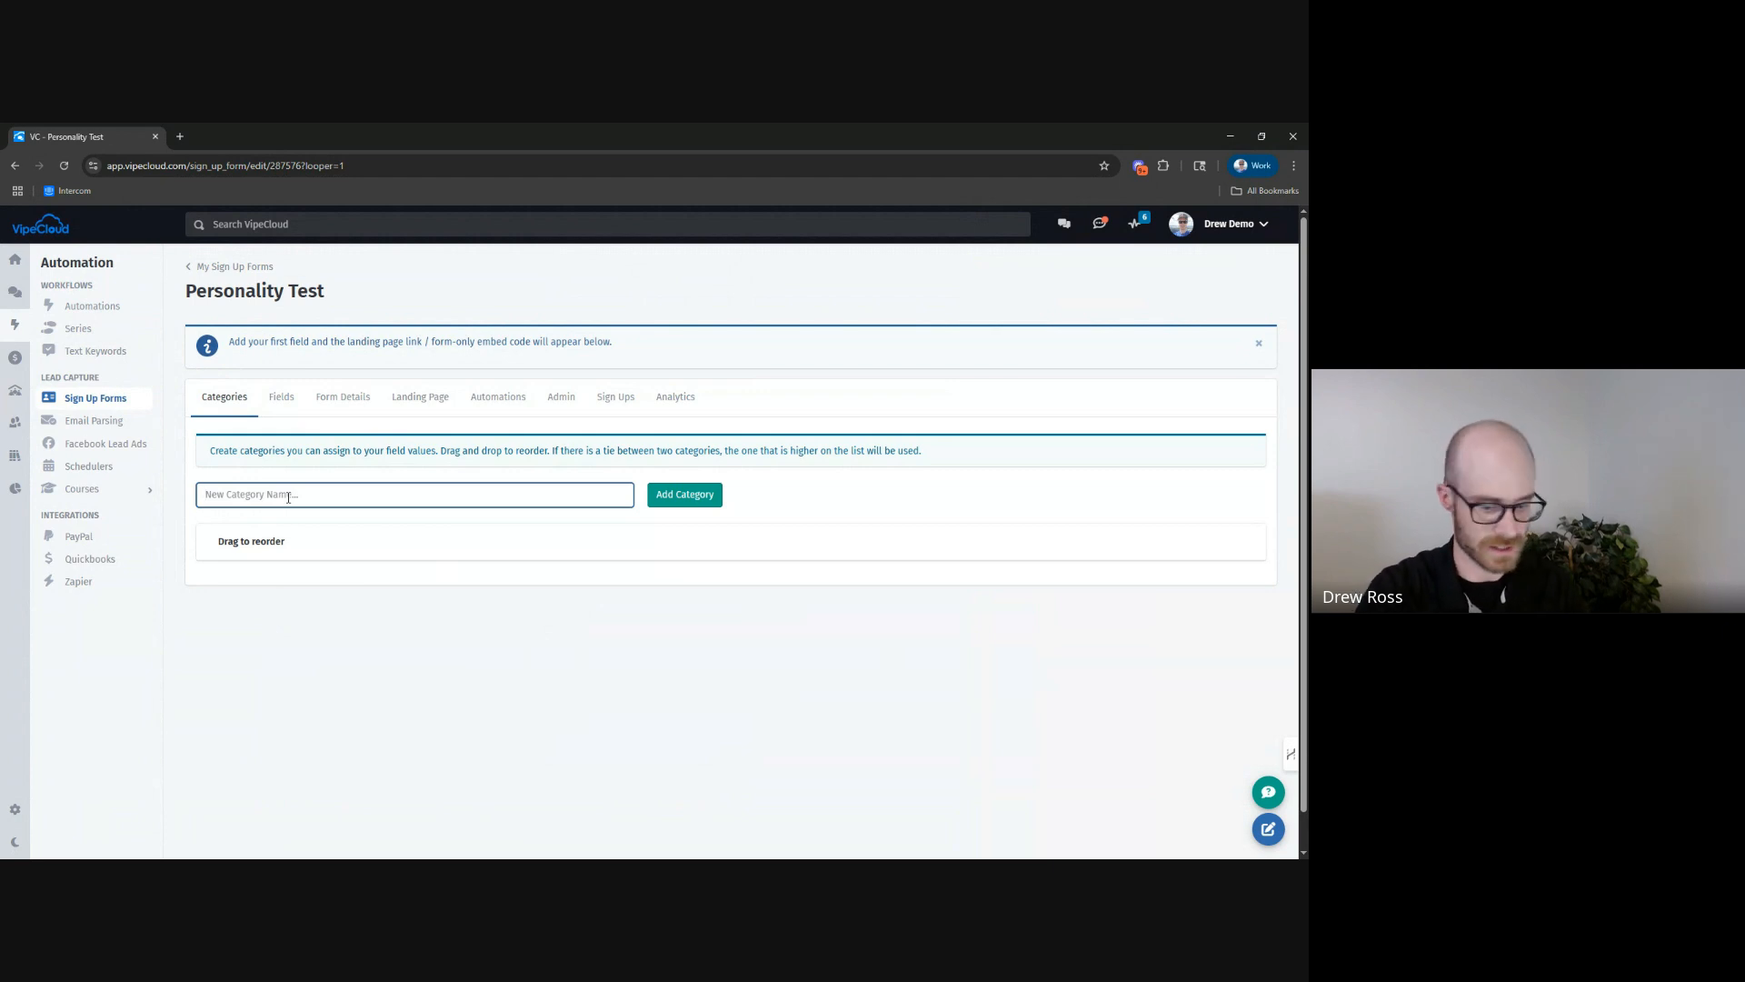
pyautogui.write('Personality A')
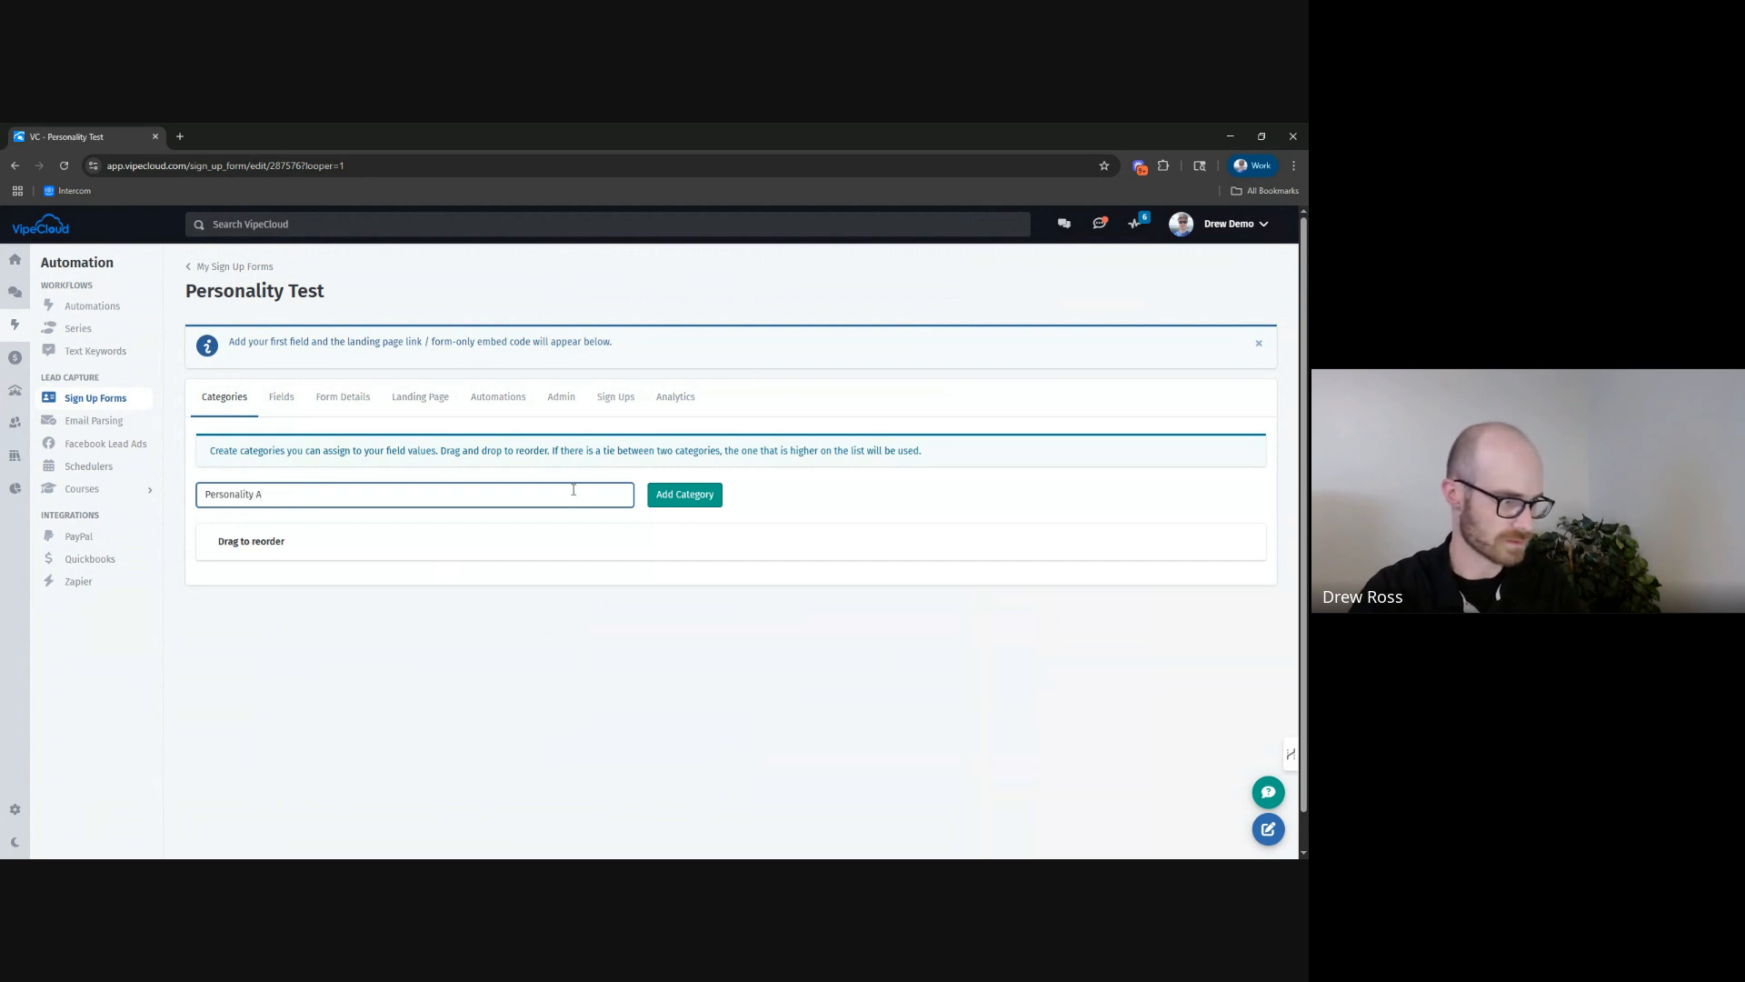
pyautogui.press('Return')
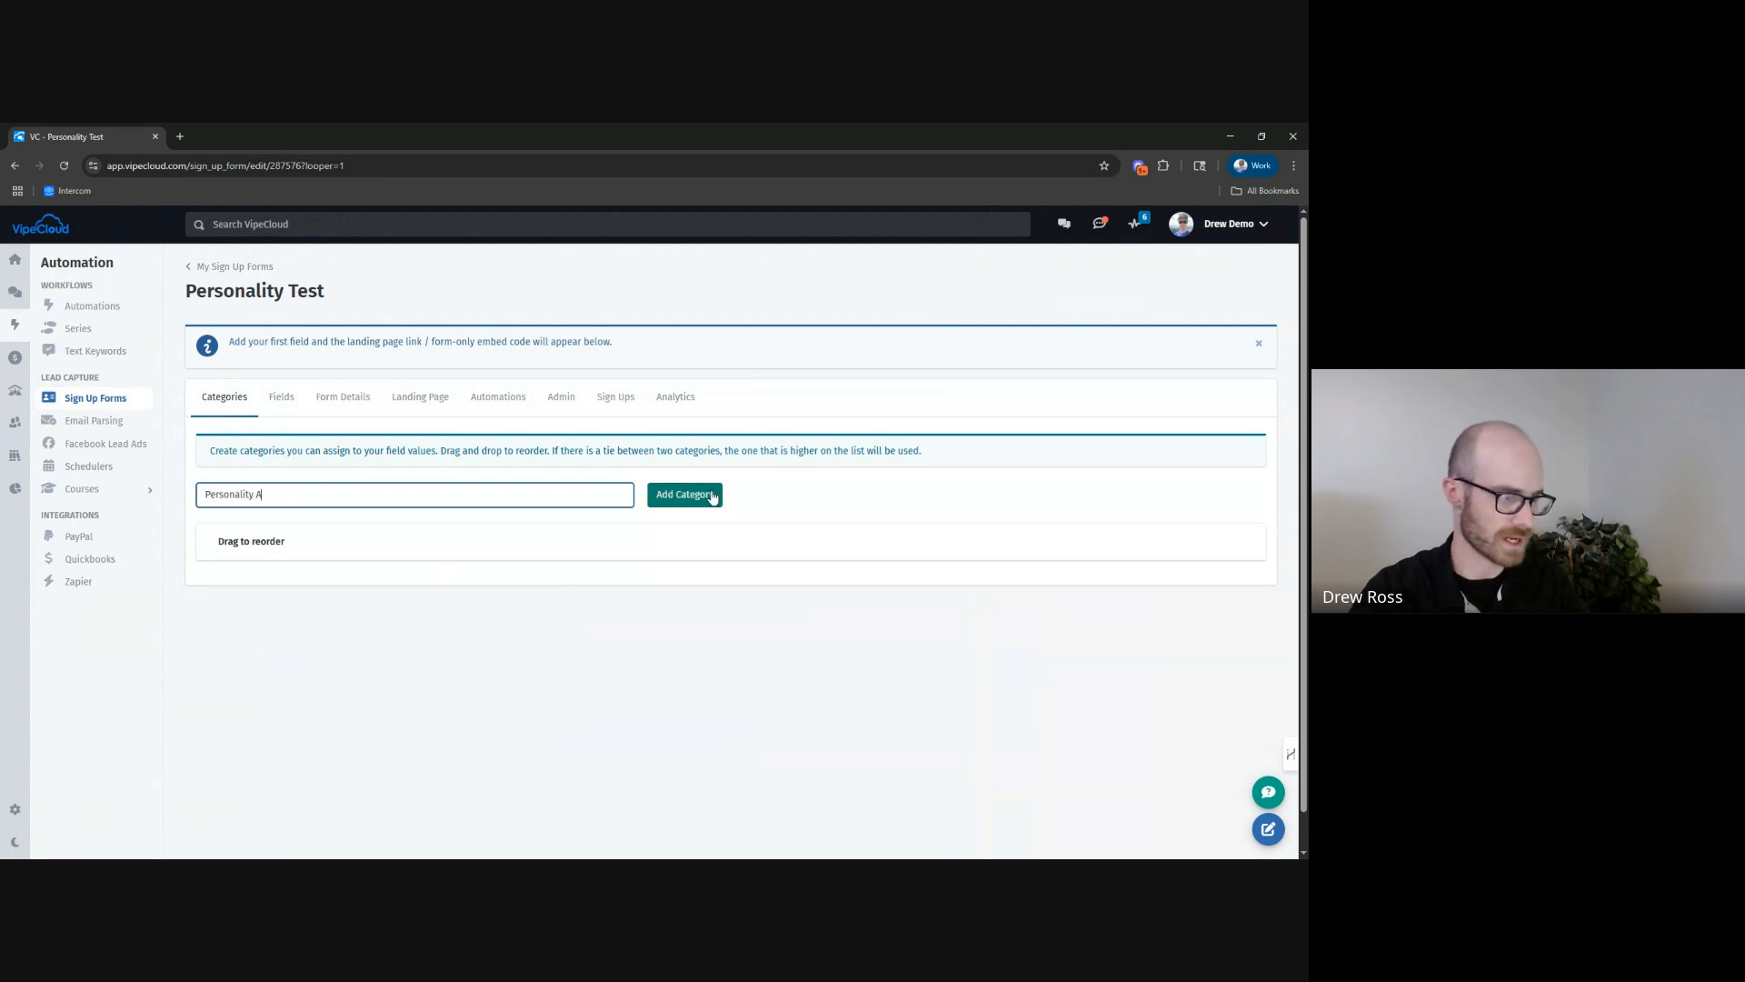
pyautogui.write('Personality')
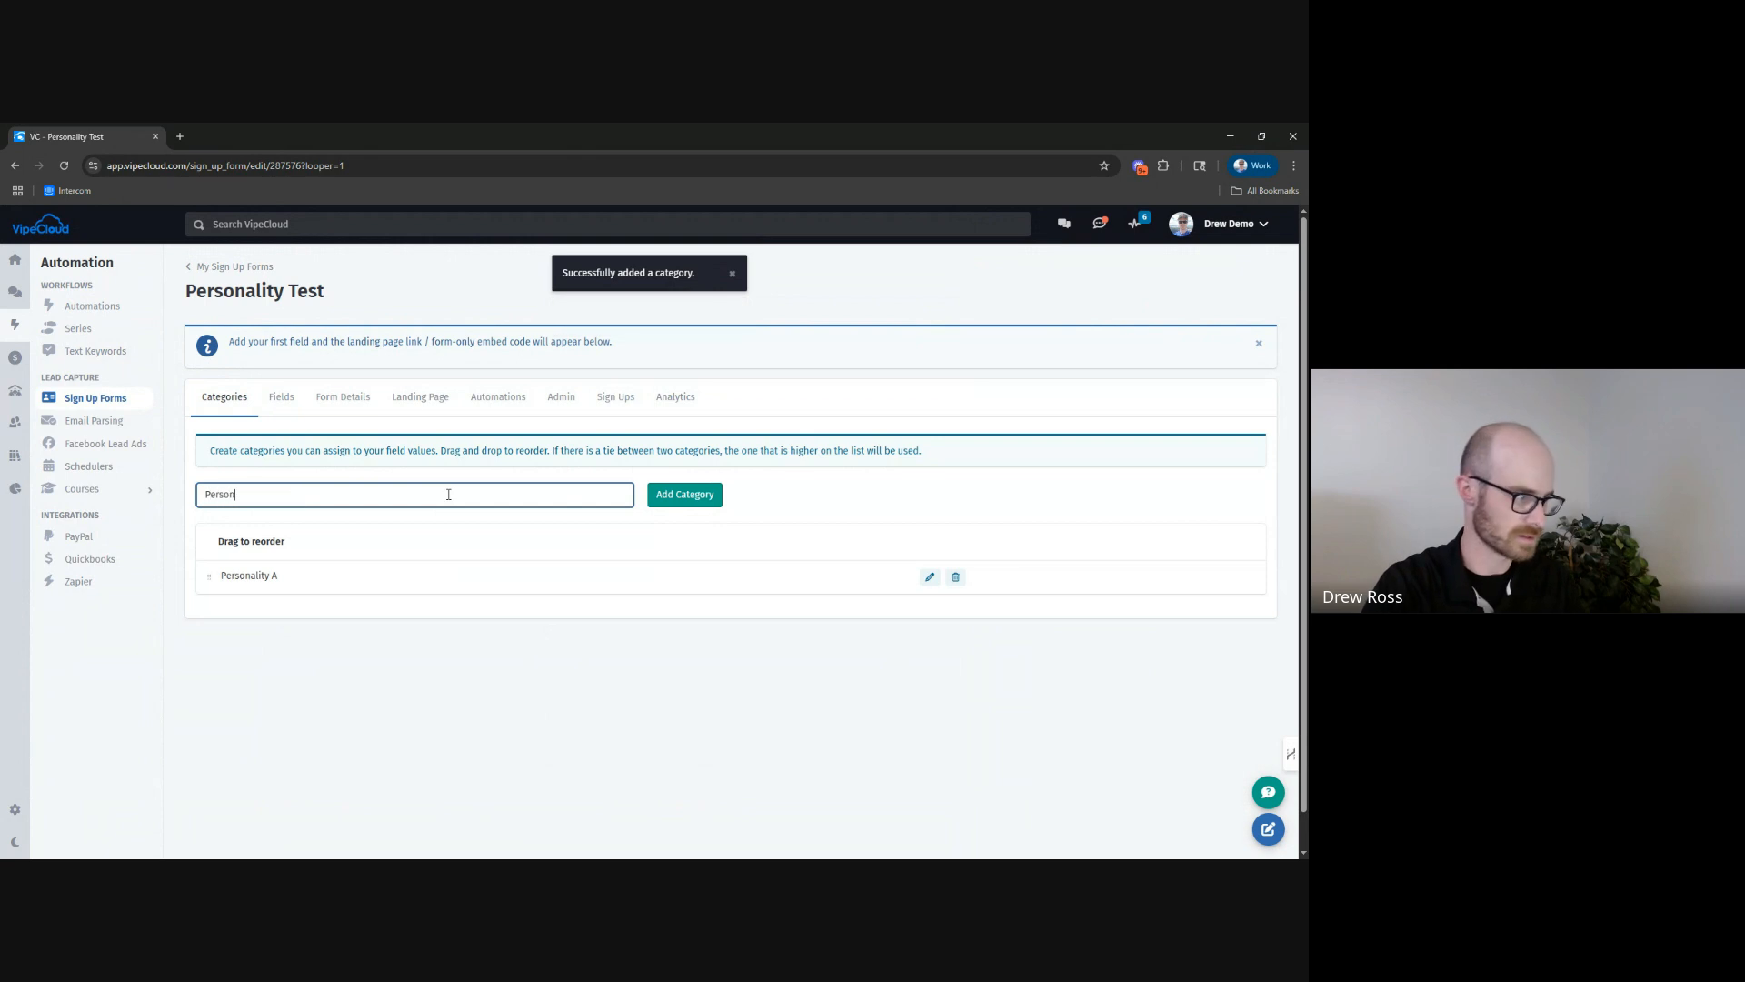
pyautogui.click(680, 494)
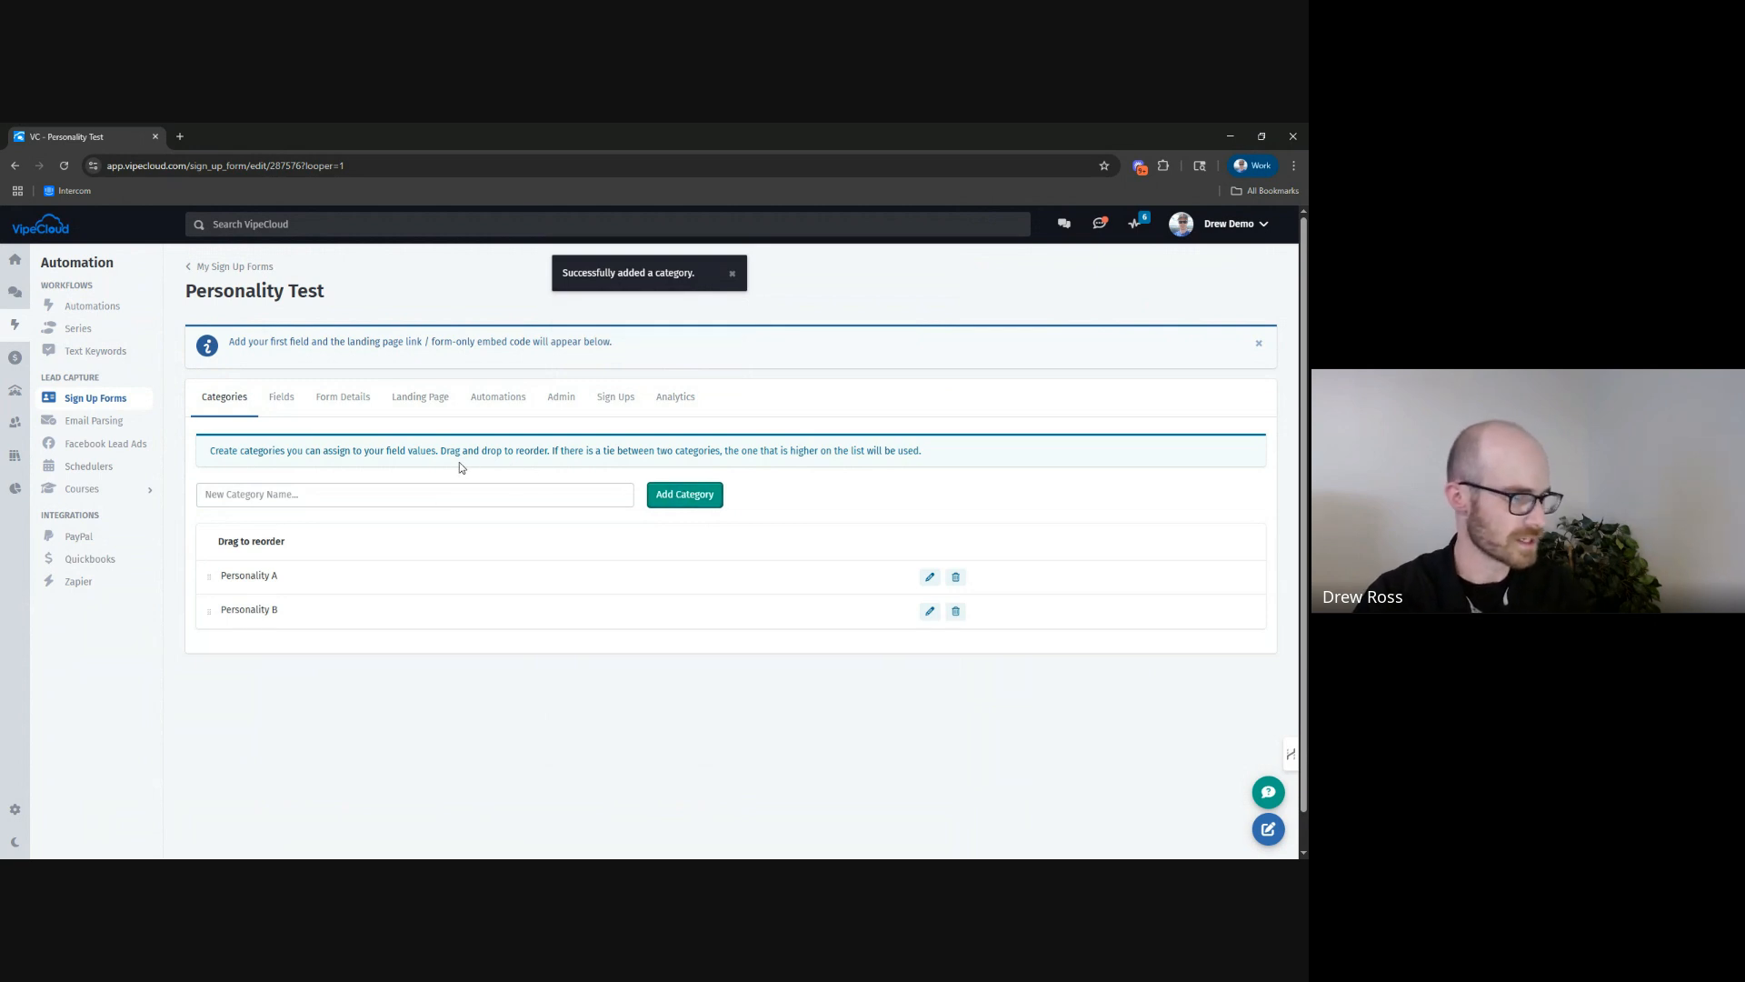
# Try out category reordering by moving Personality B above Personality A, and restore the original order.
pyautogui.moveTo(208, 453); pyautogui.dragTo(880, 451)
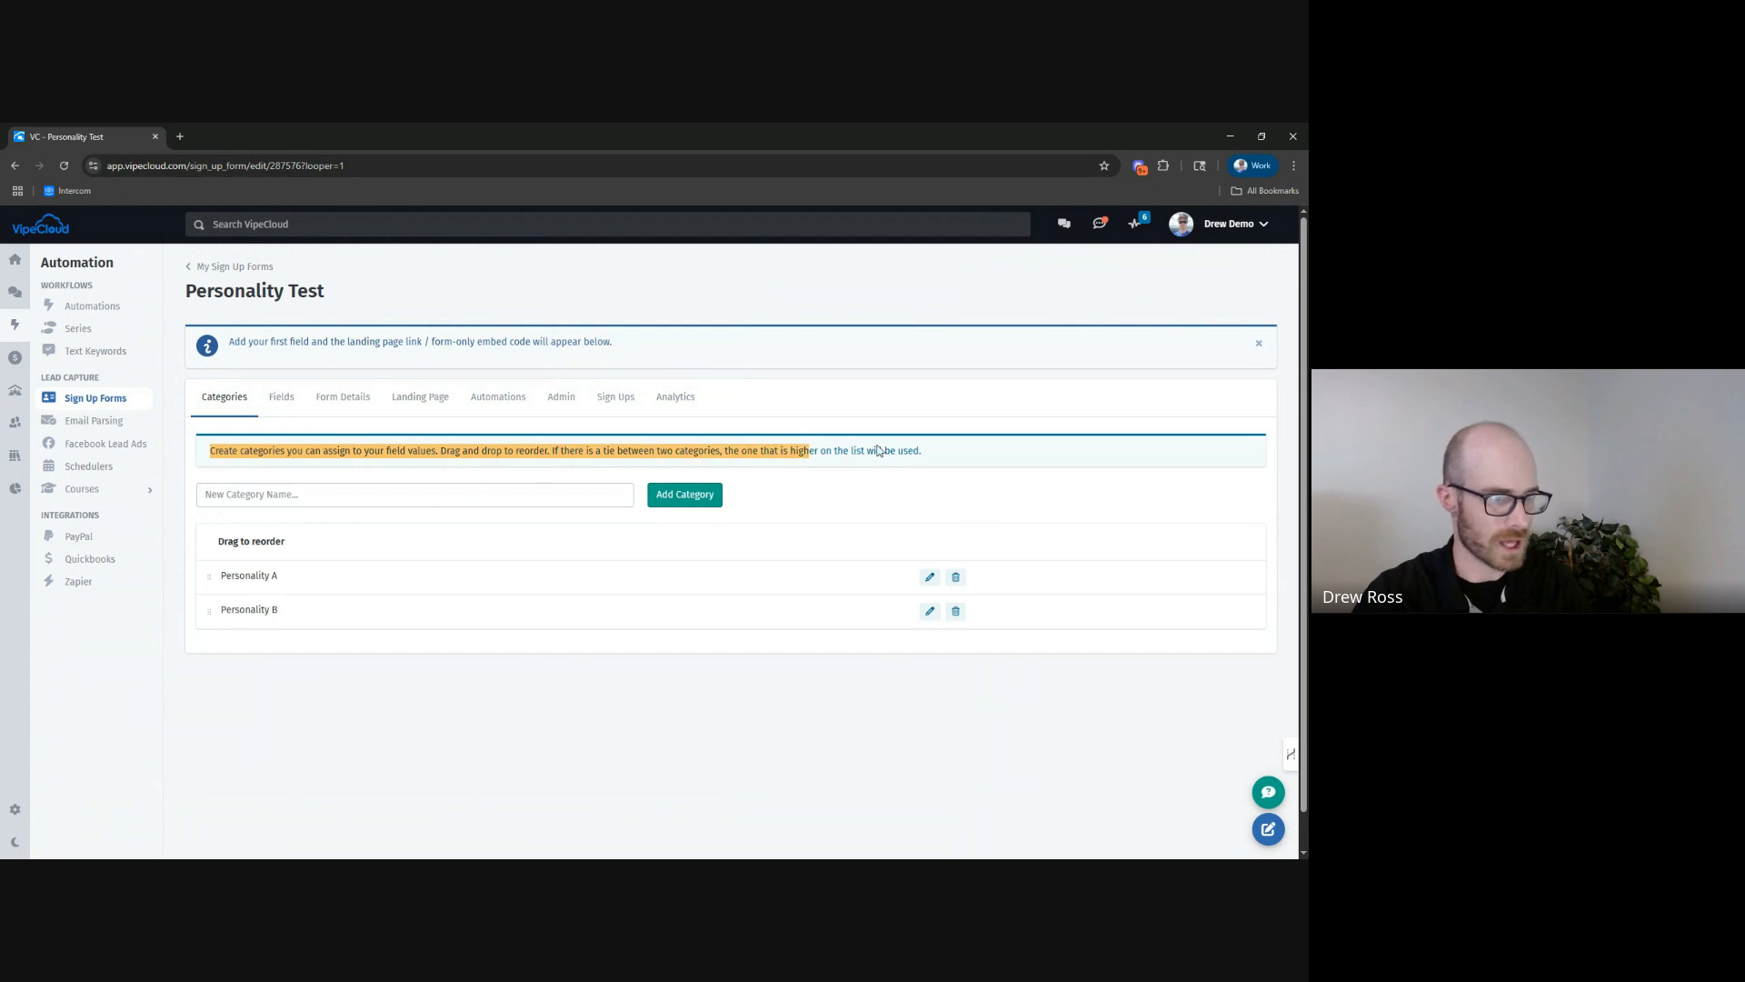
pyautogui.click(880, 452)
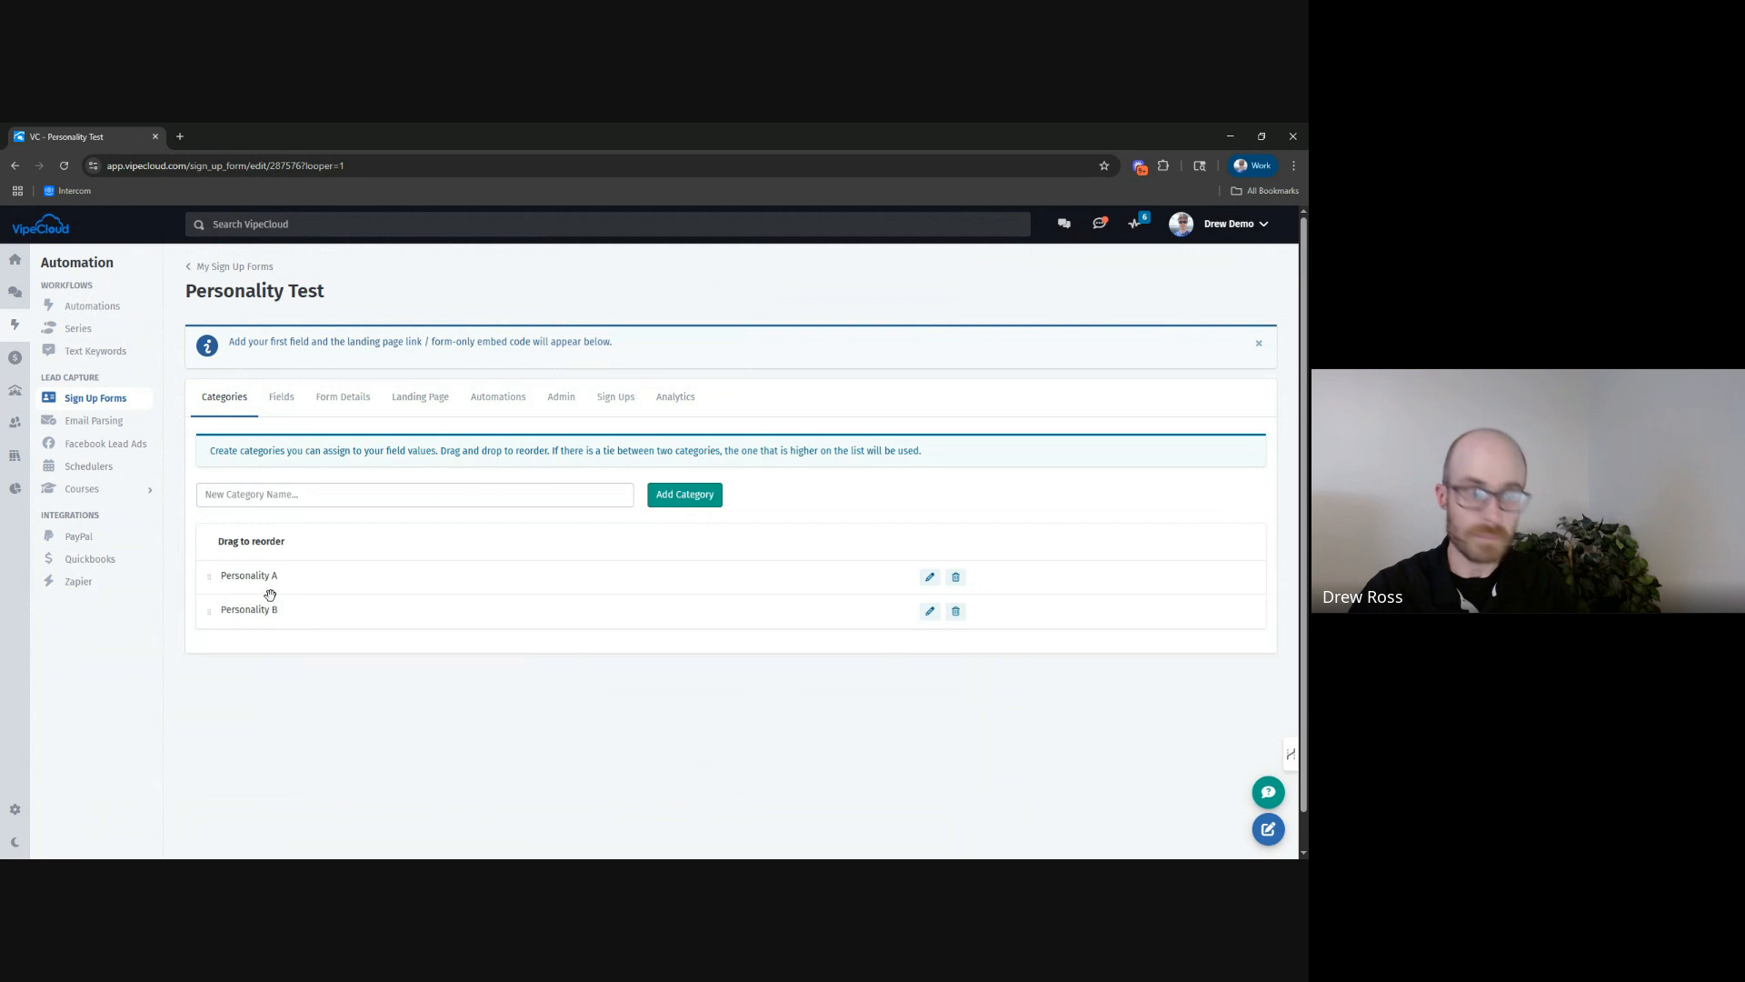
pyautogui.moveTo(210, 615); pyautogui.dragTo(220, 573)
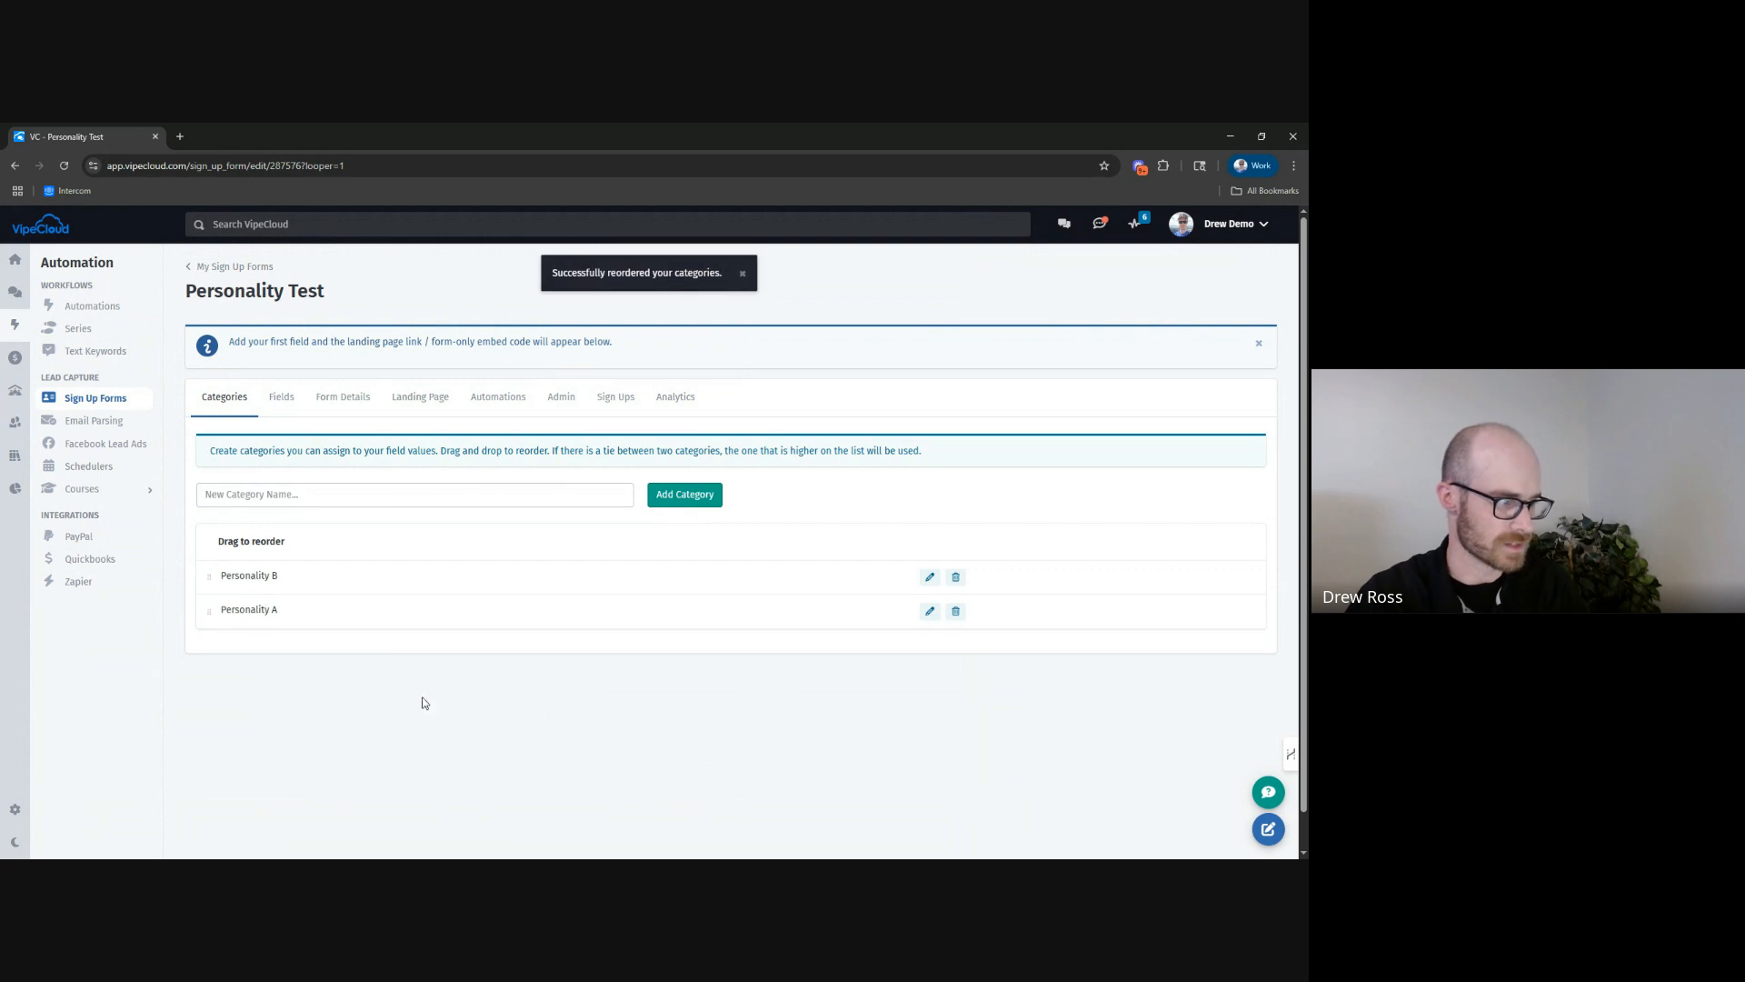
pyautogui.moveTo(212, 614); pyautogui.dragTo(217, 571)
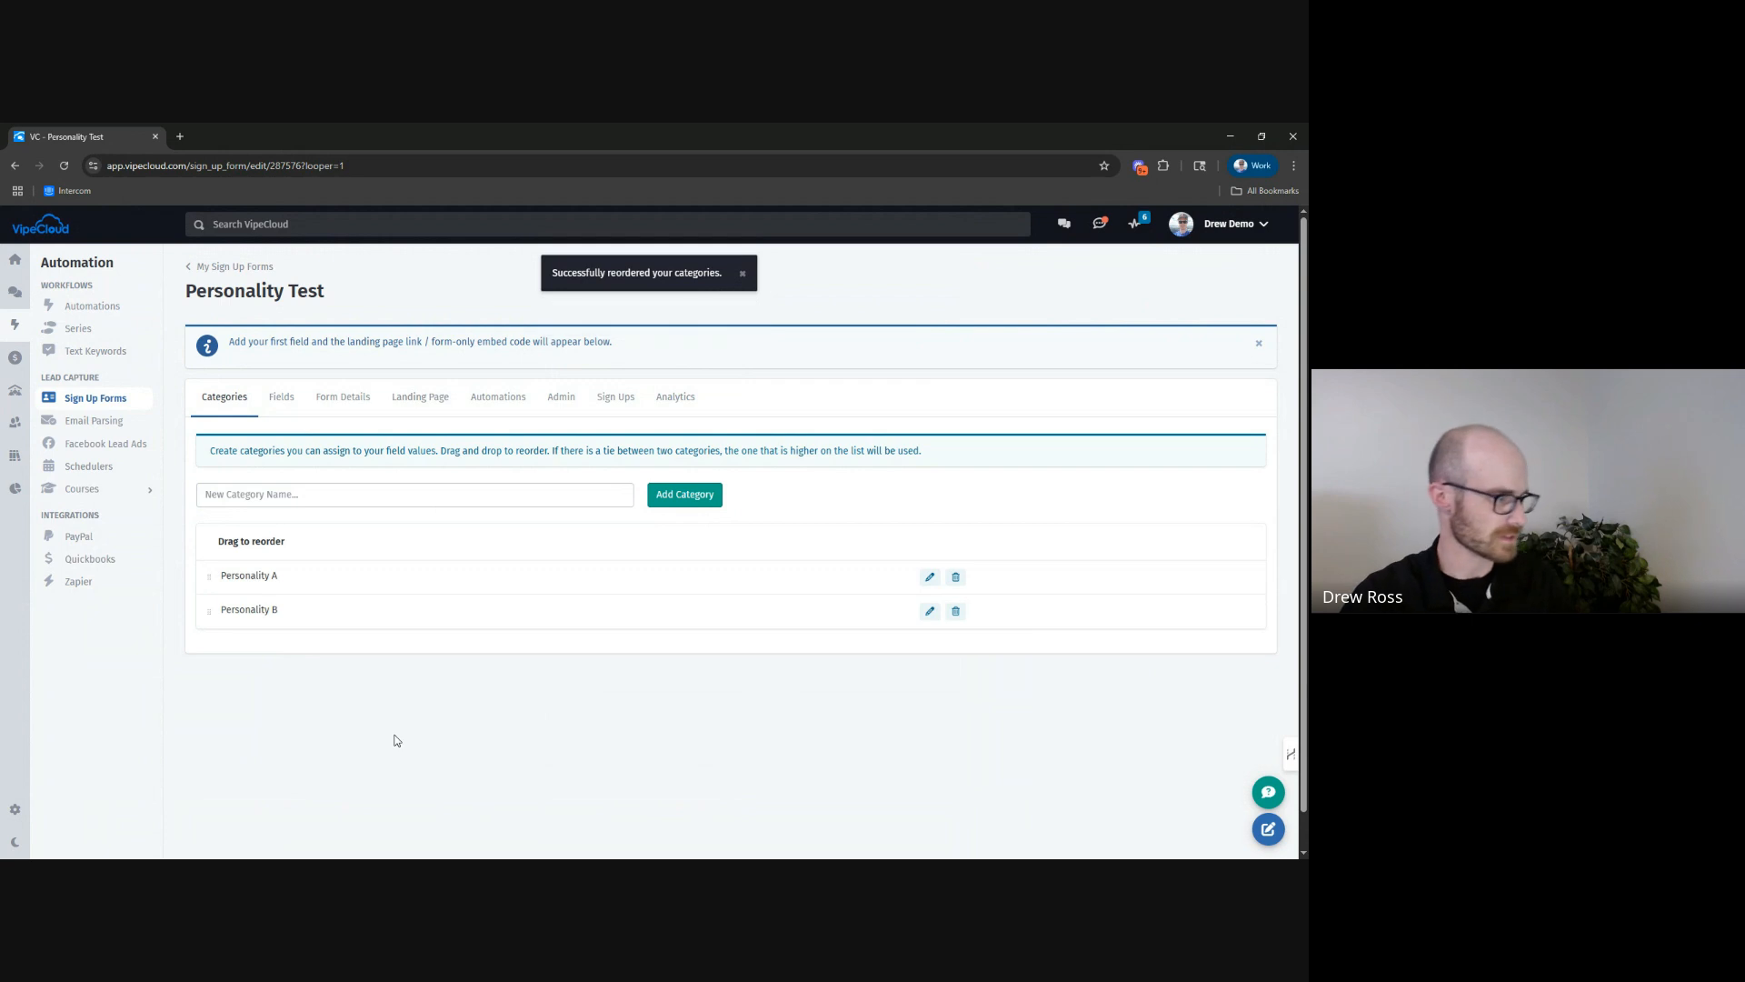
# Add the standard Email contact field to the quiz form's fields.
pyautogui.click(282, 397)
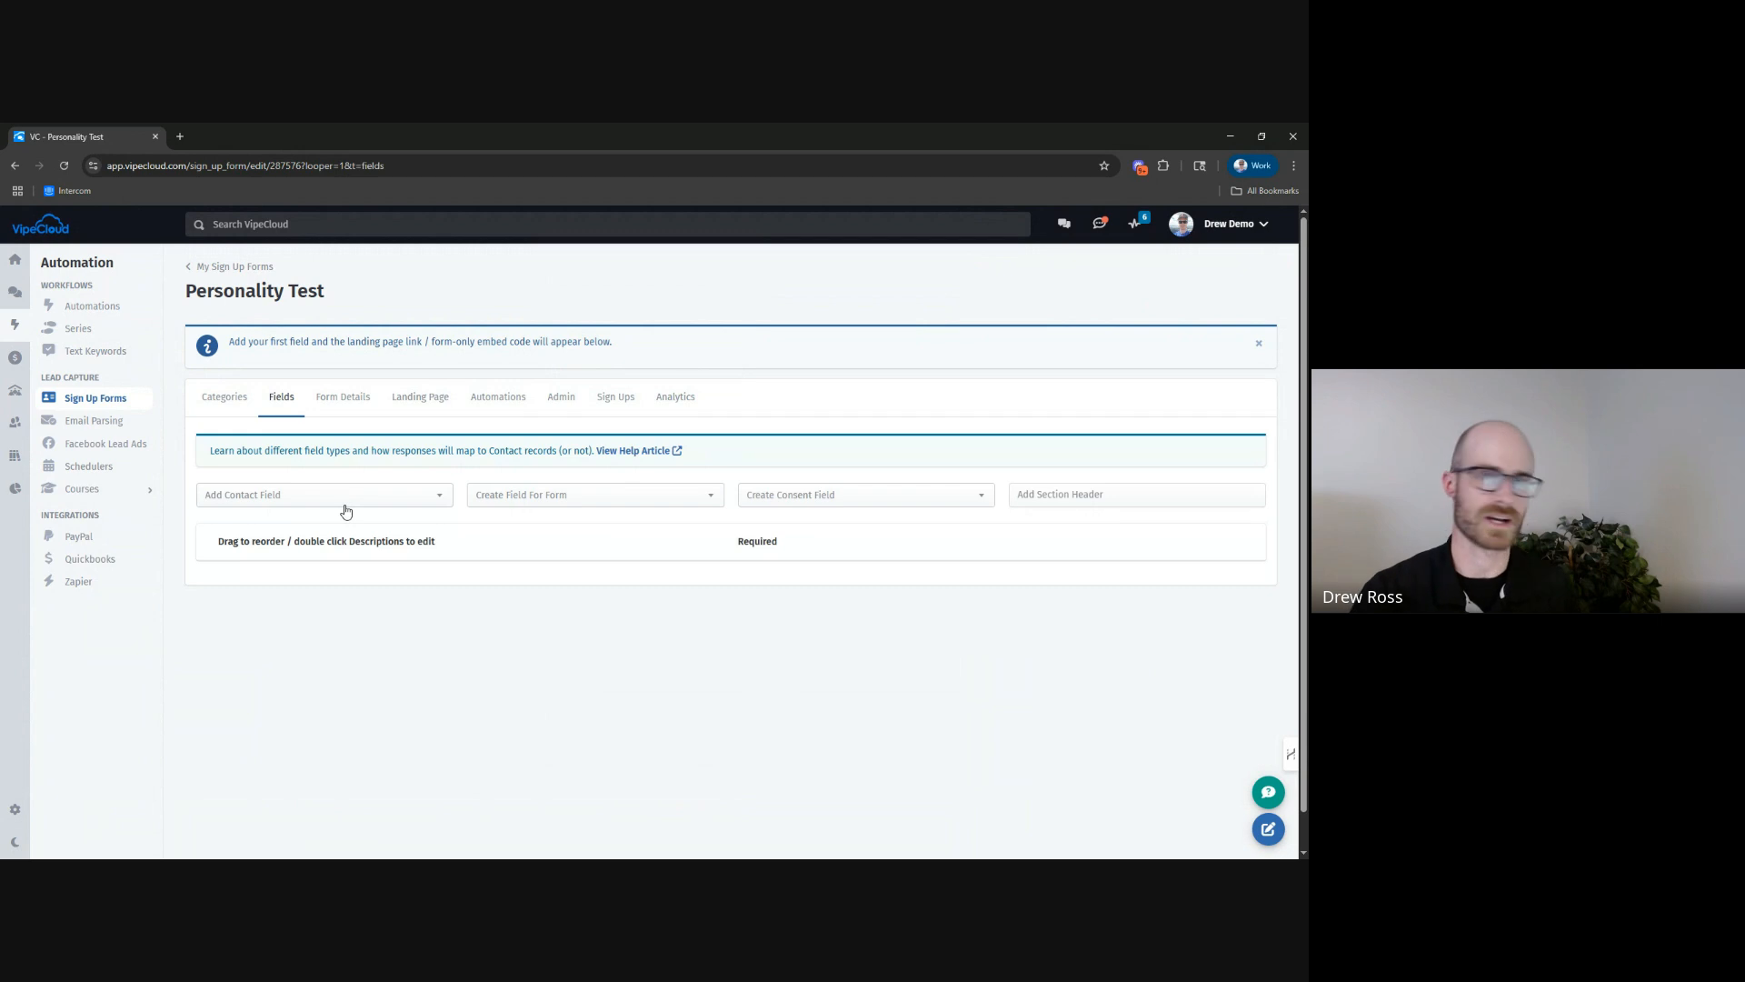
pyautogui.click(346, 509)
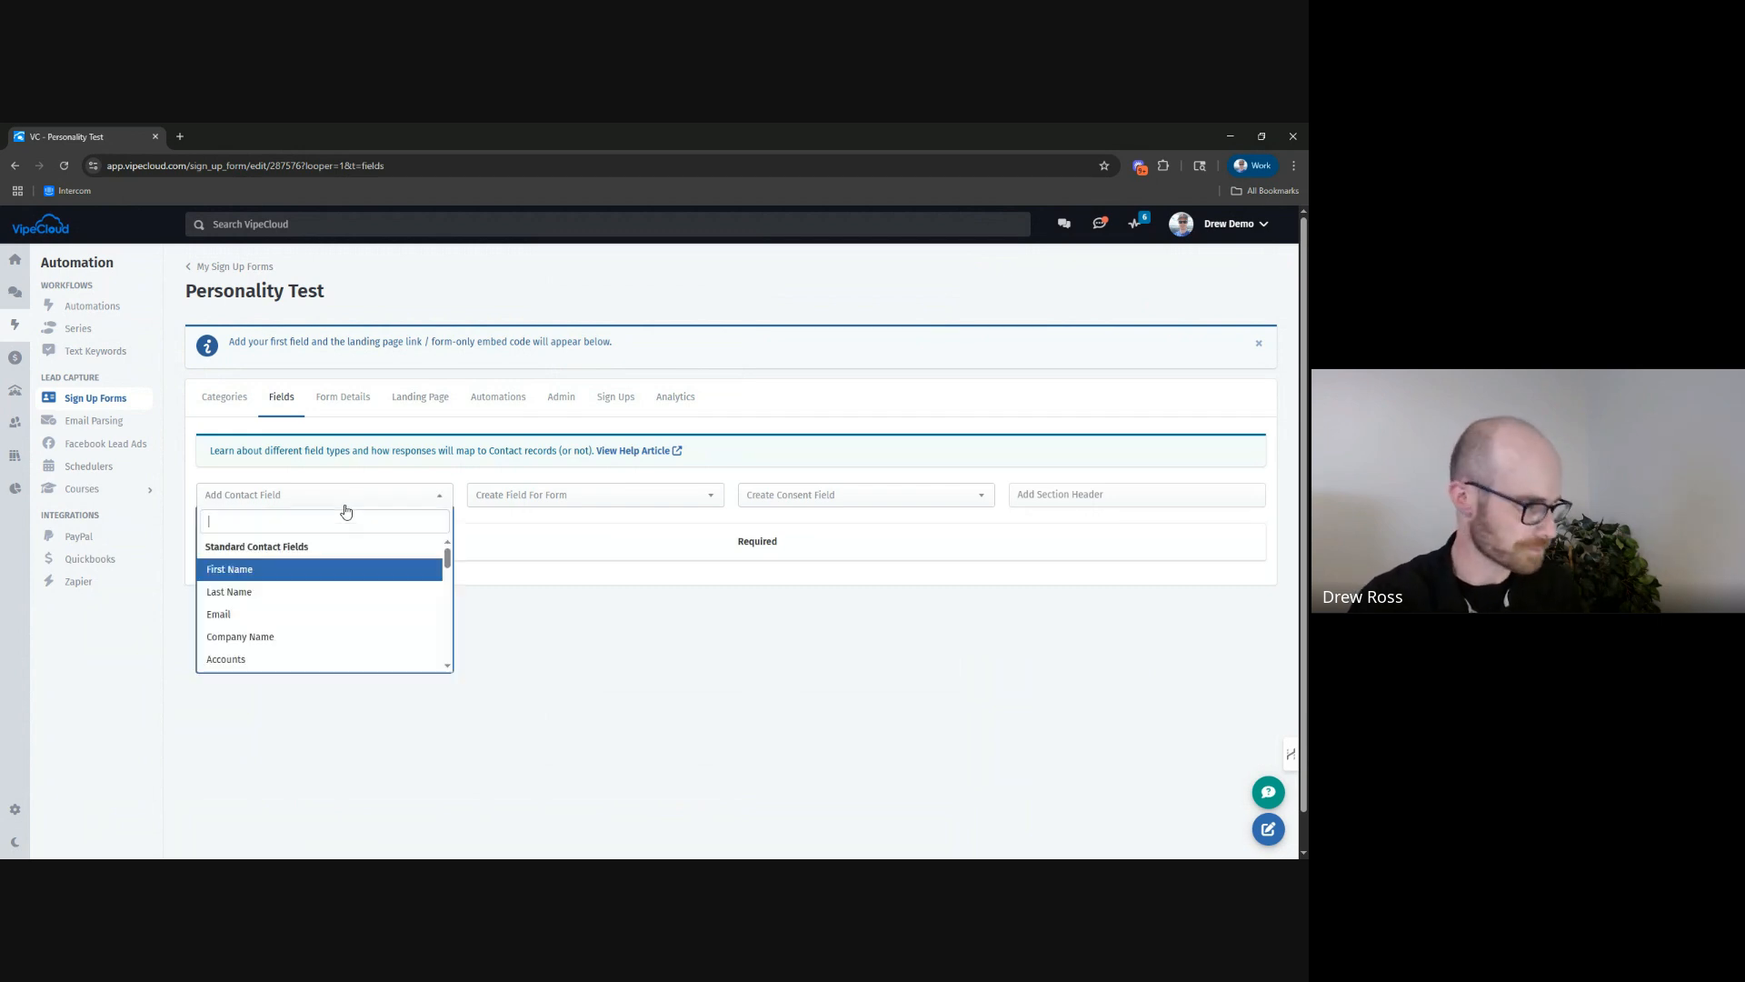
pyautogui.click(291, 613)
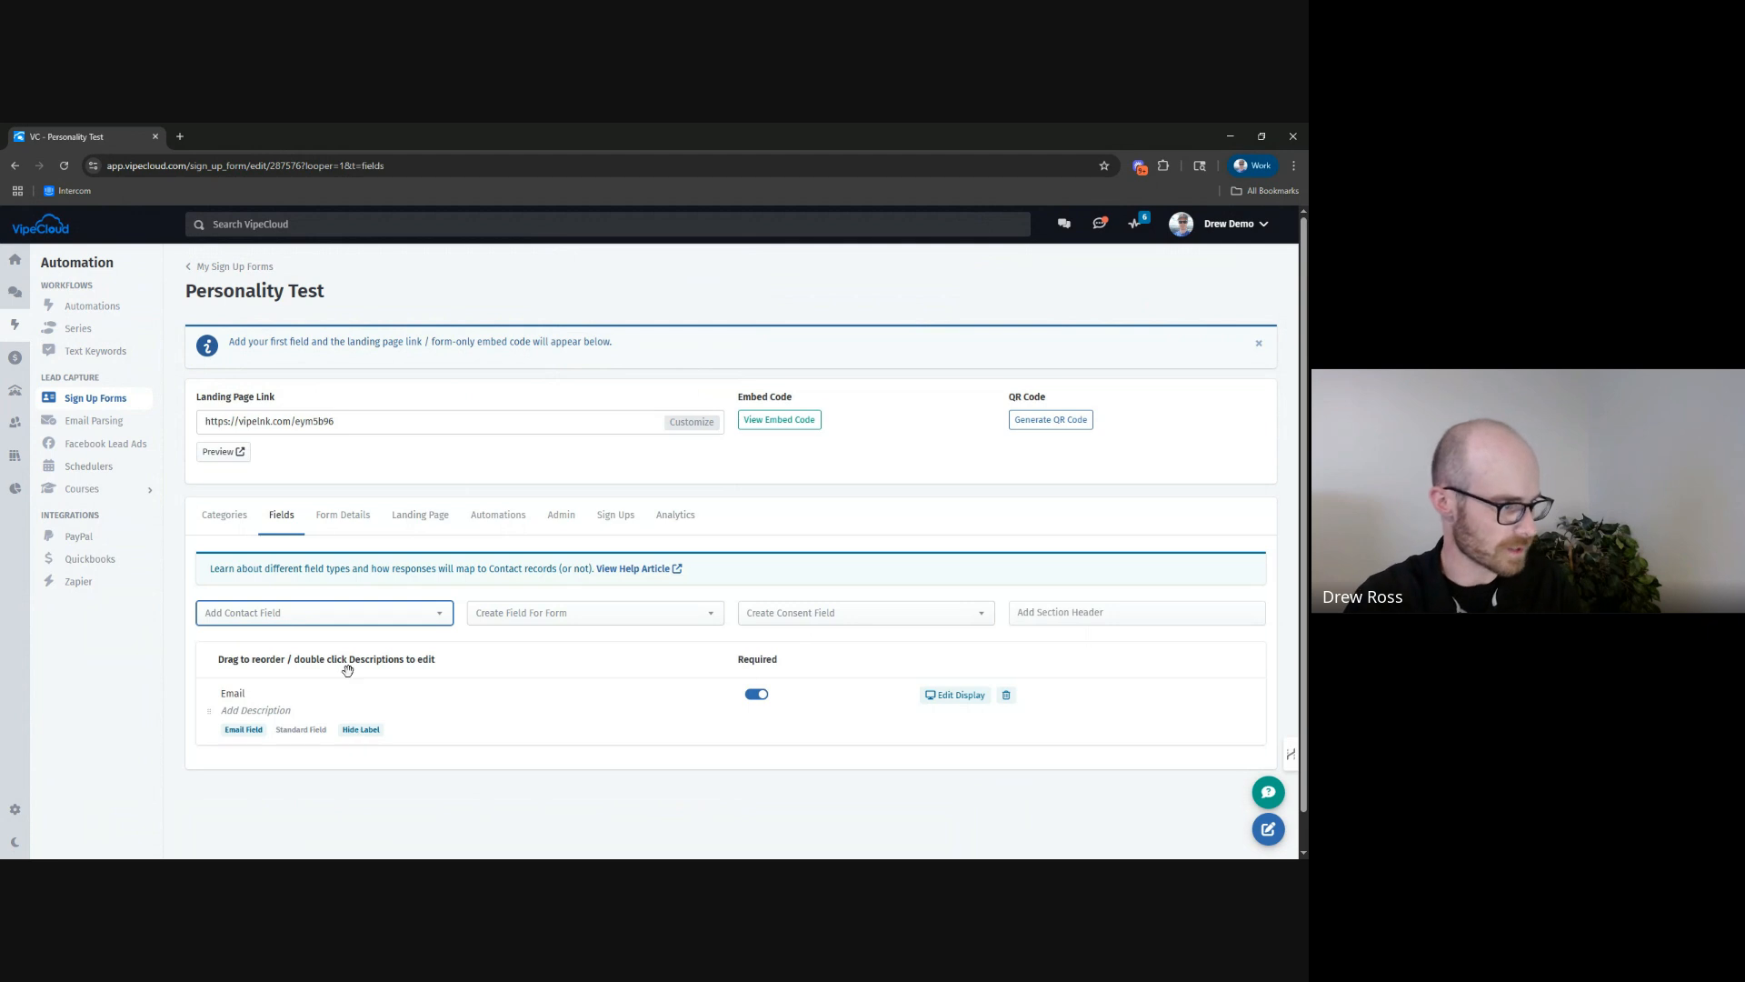
# Start a new Dropdown / Likert Scale form field named "What's your favorite color?".
pyautogui.scroll(-1, 536, 571)
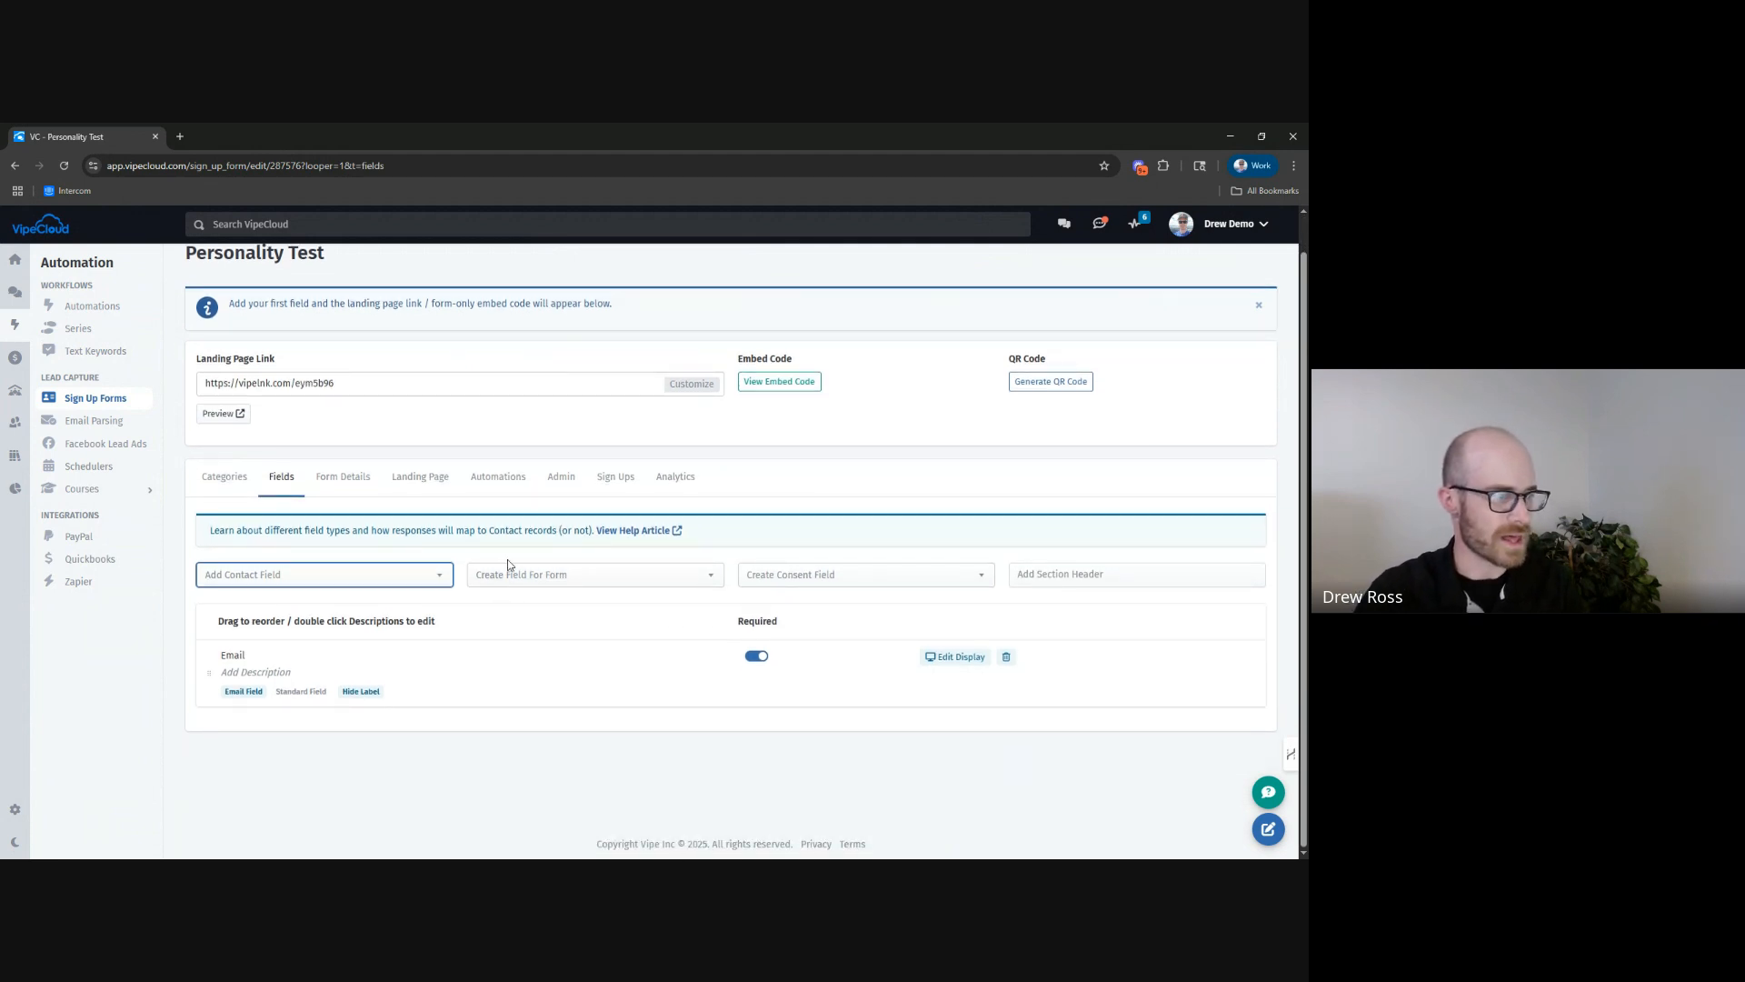
pyautogui.click(524, 558)
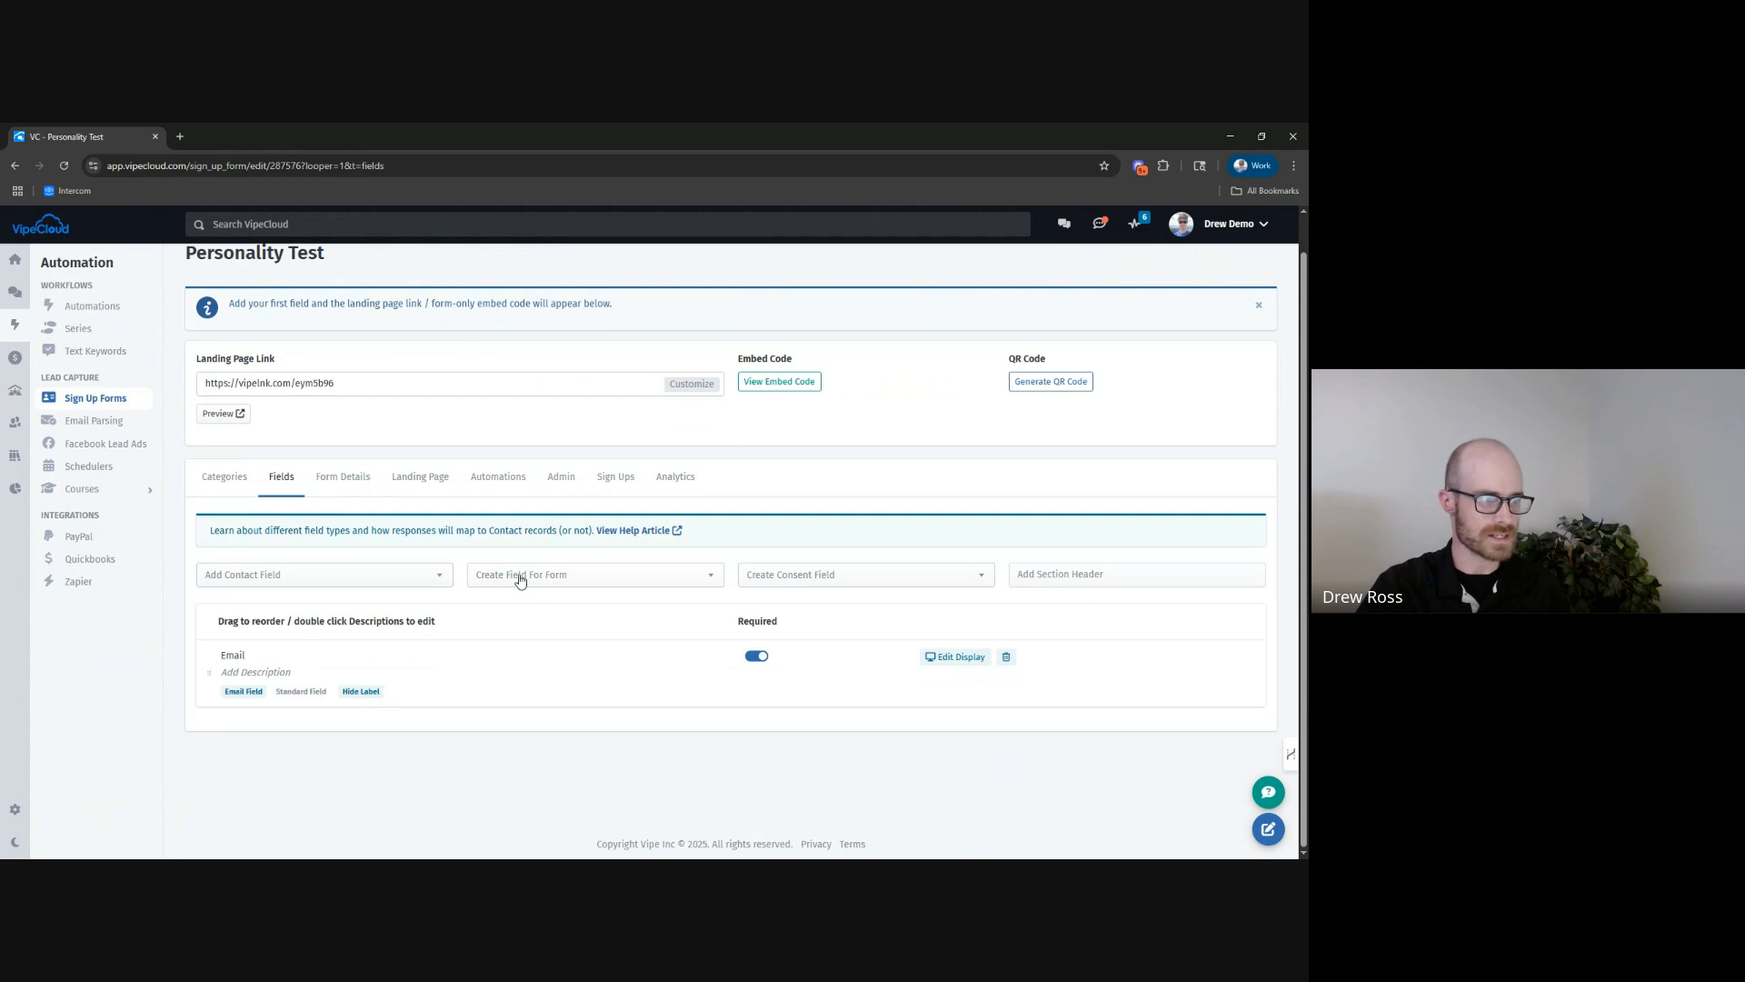
pyautogui.click(523, 578)
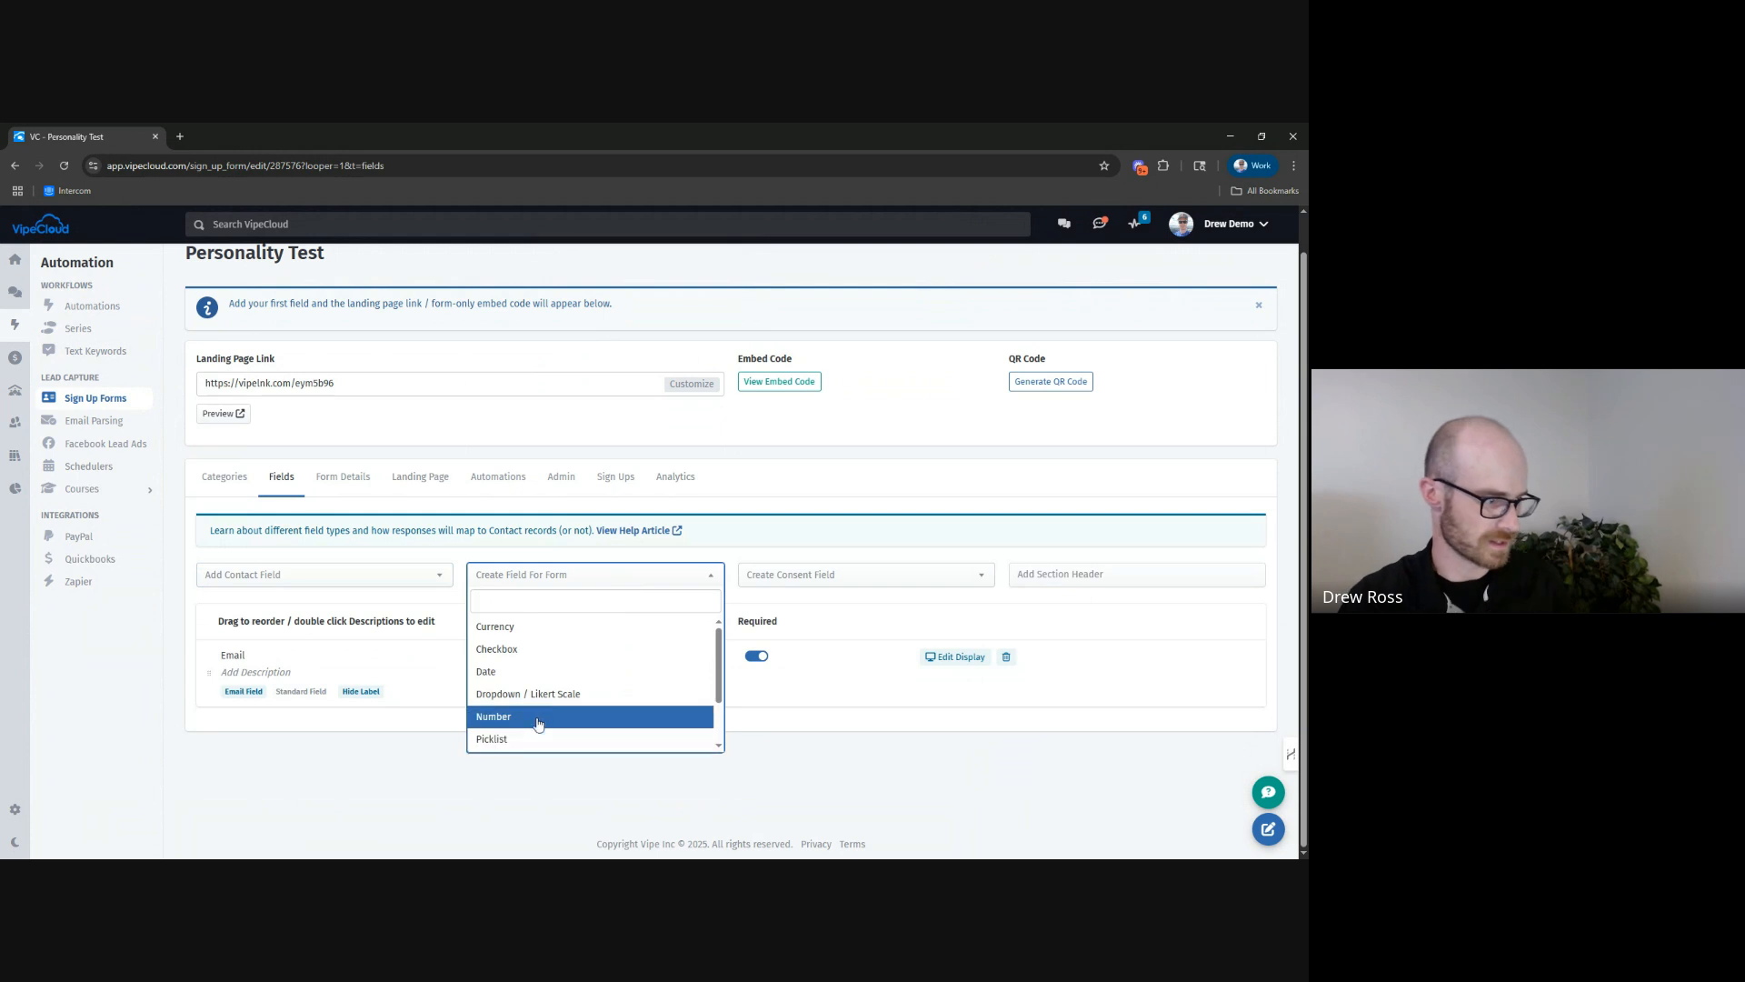
pyautogui.click(511, 693)
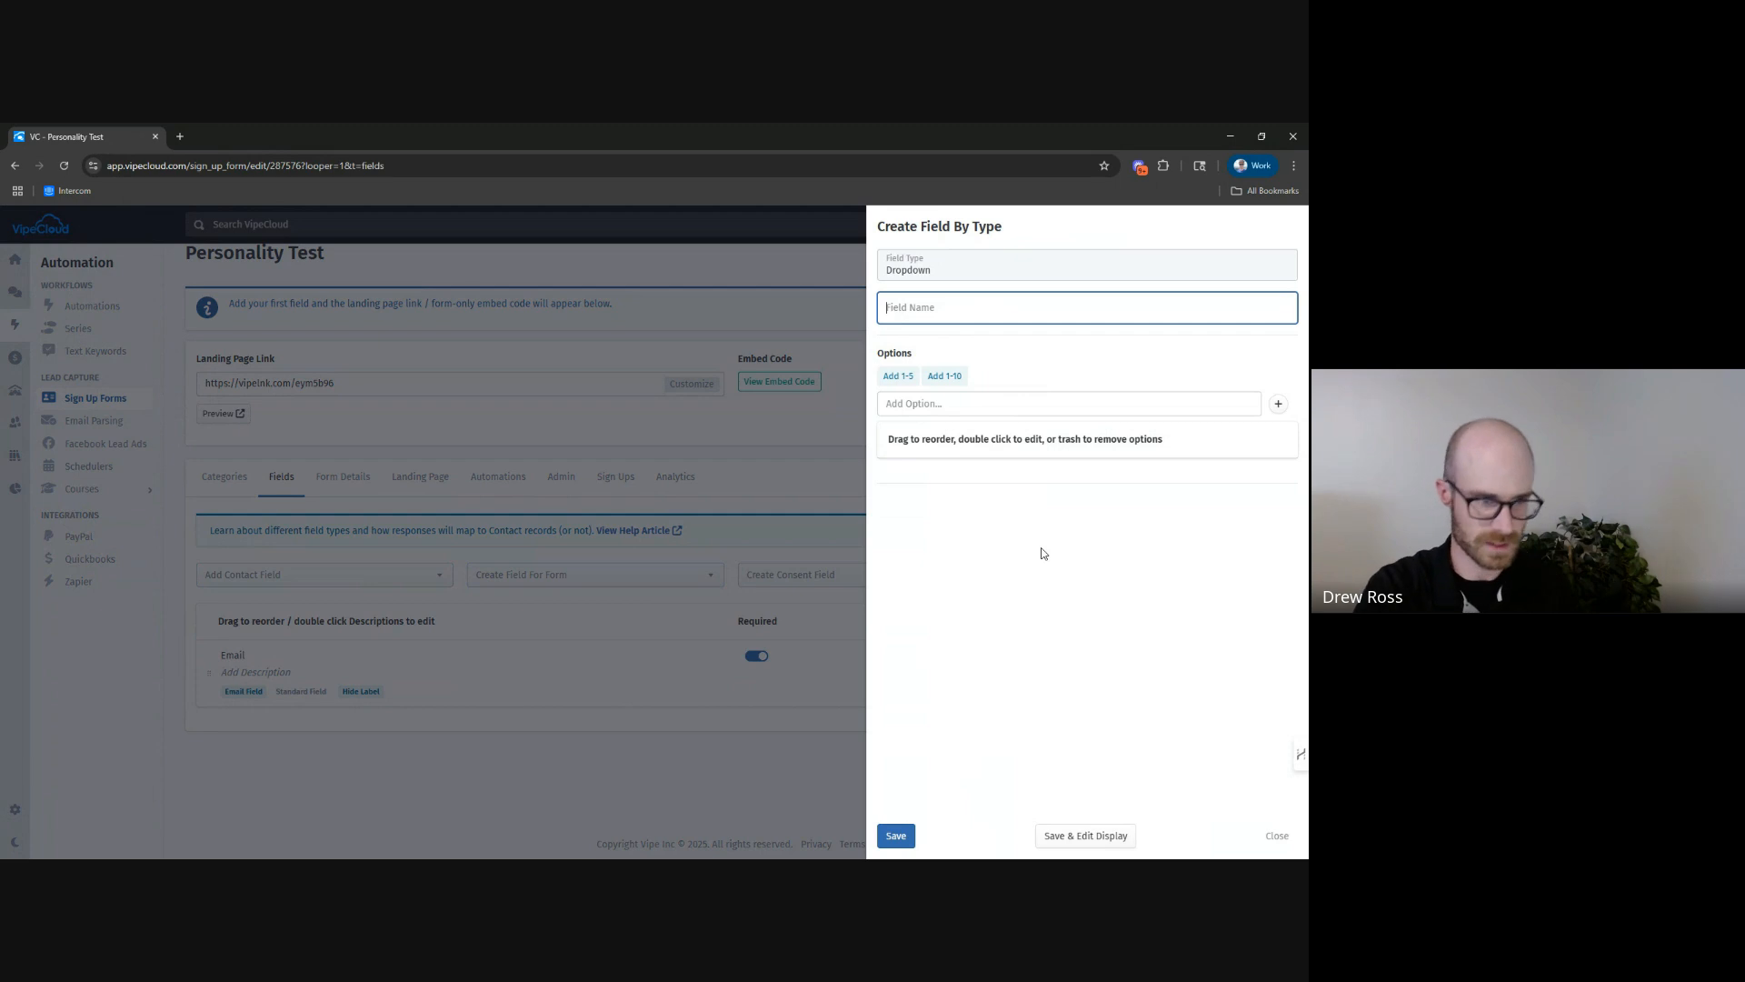
pyautogui.write("What's your f")
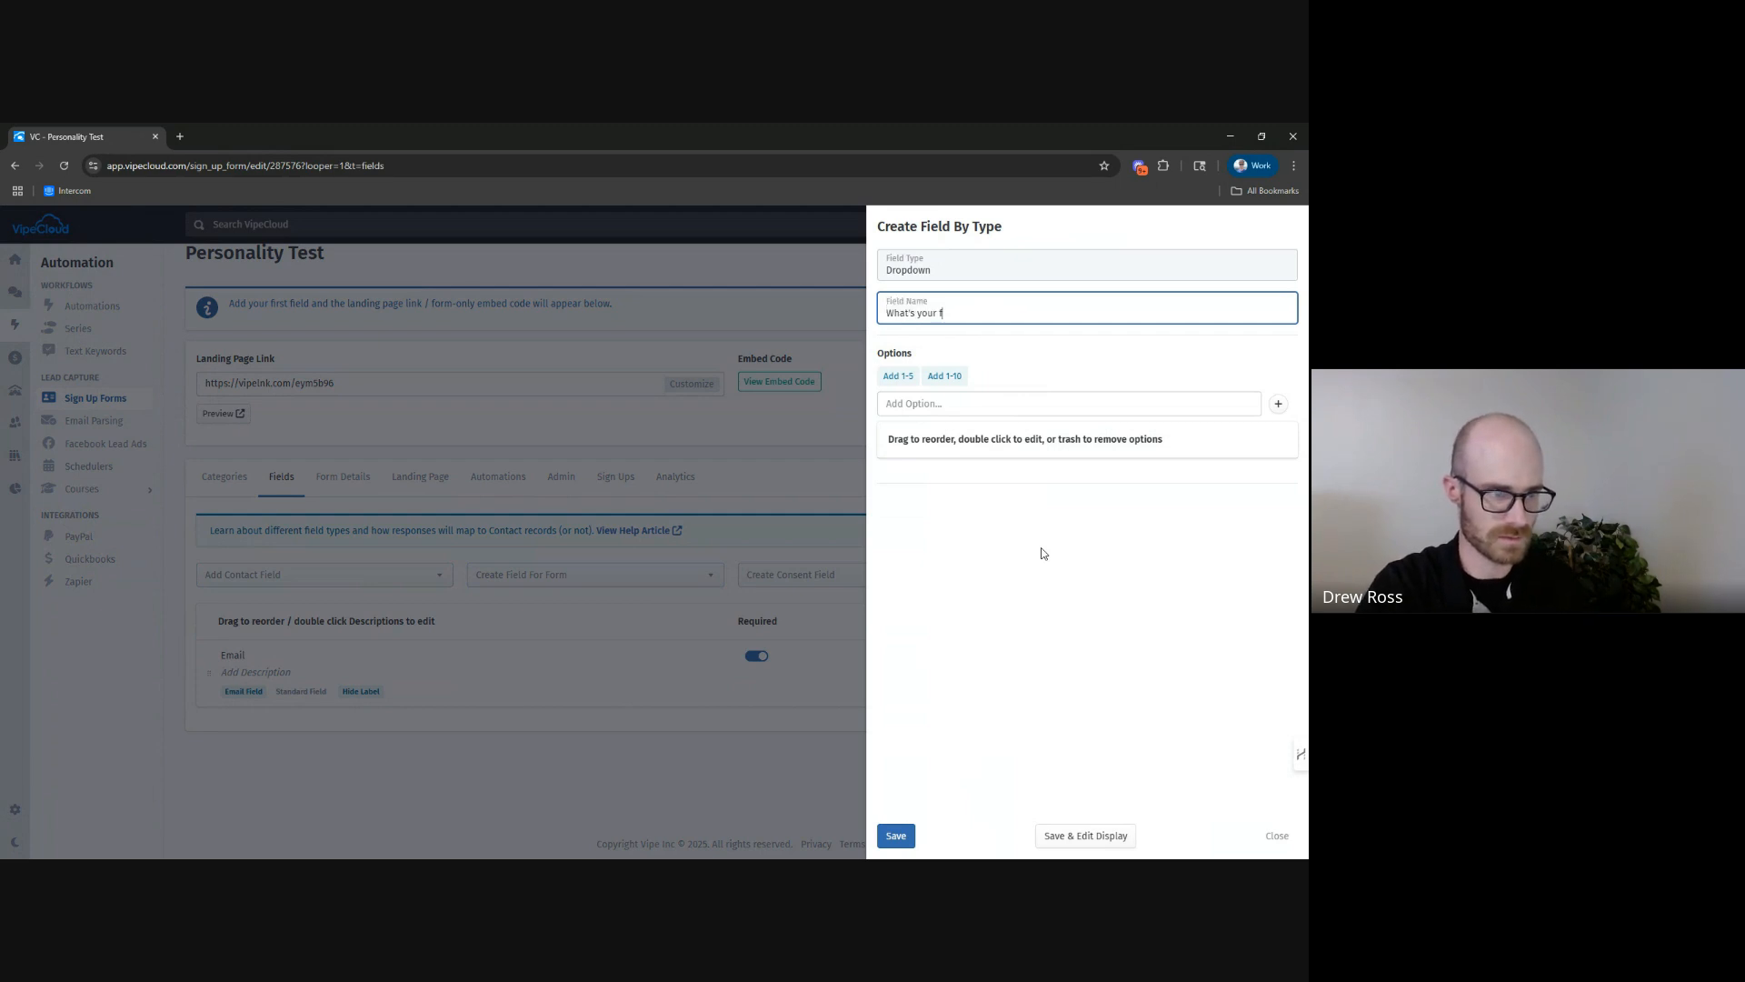
pyautogui.write('avorite color?')
# Add the option "Red" to the favorite color question and assign it to Personality A.
pyautogui.click(946, 403)
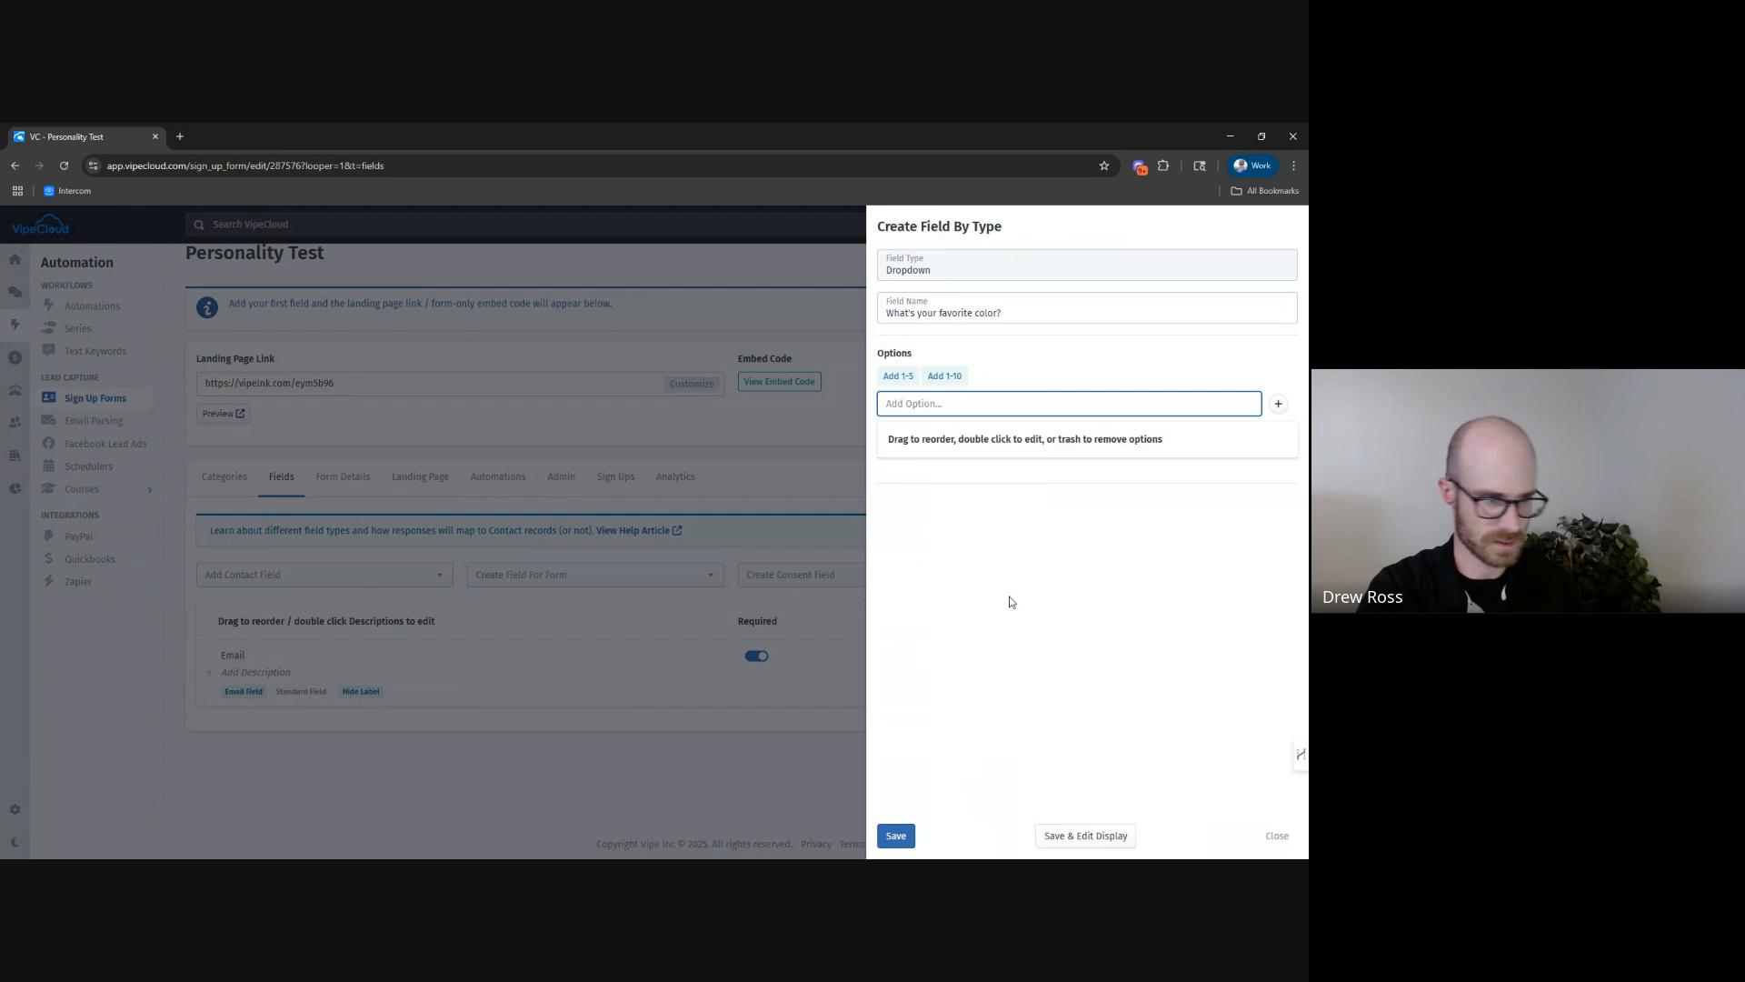
pyautogui.write('Red')
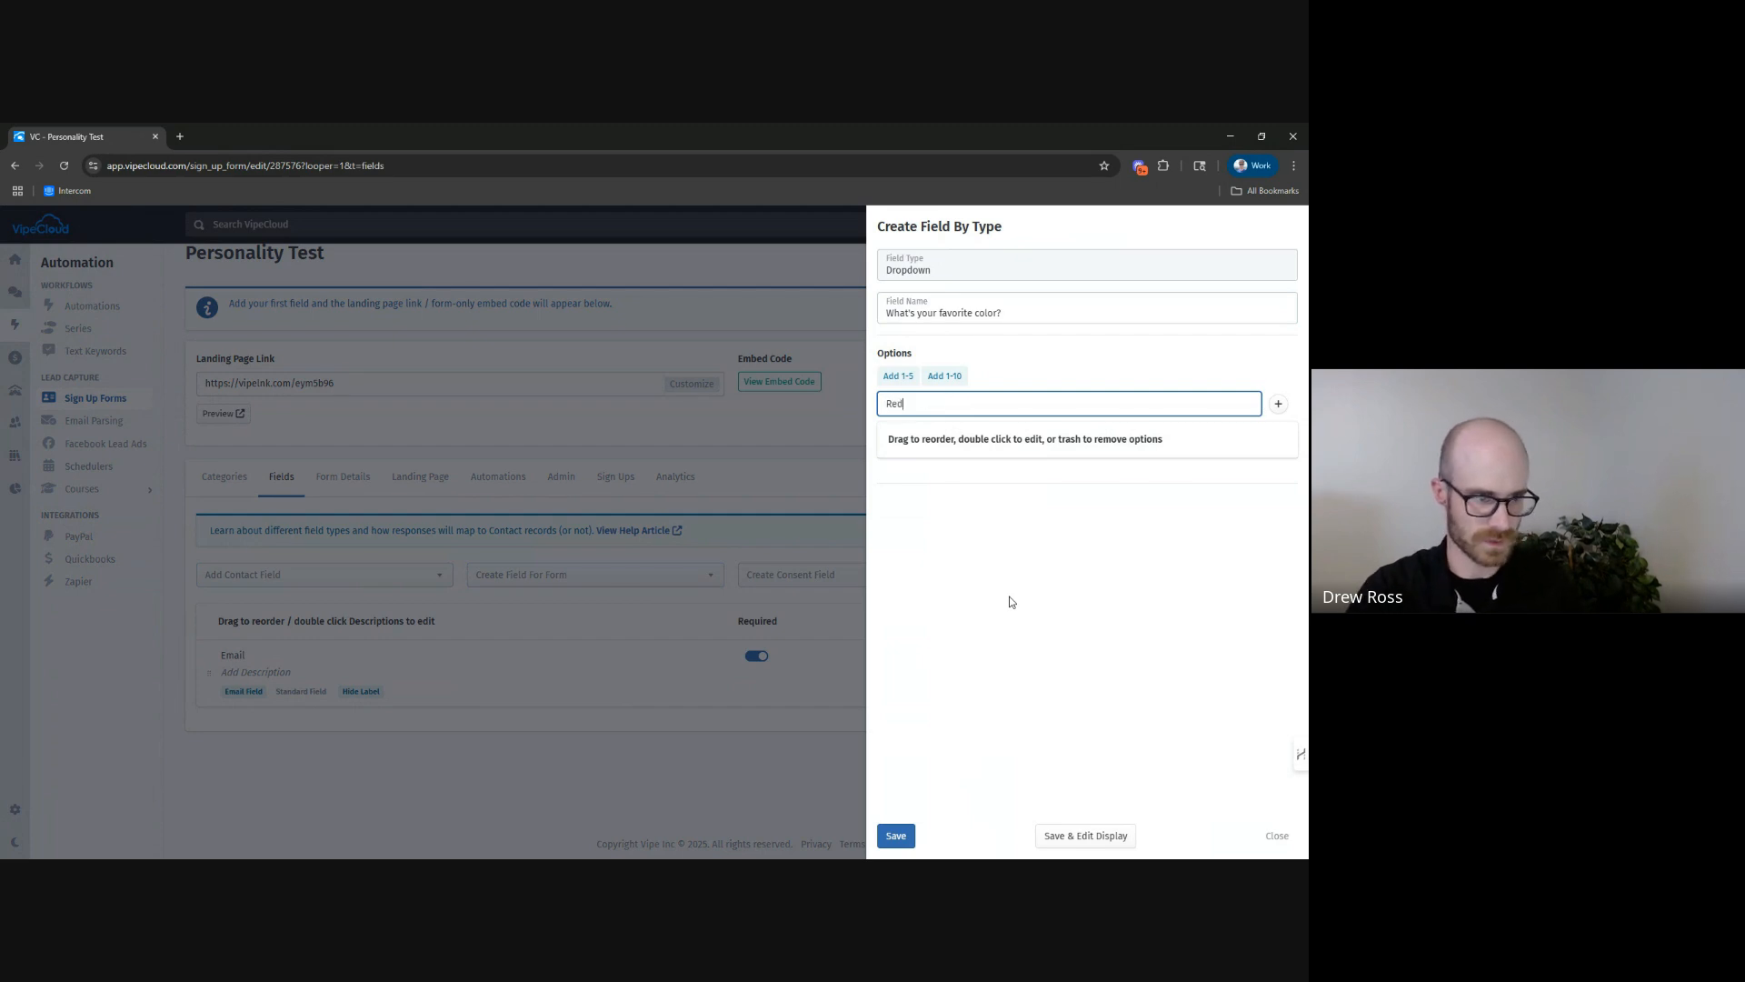
pyautogui.click(1278, 403)
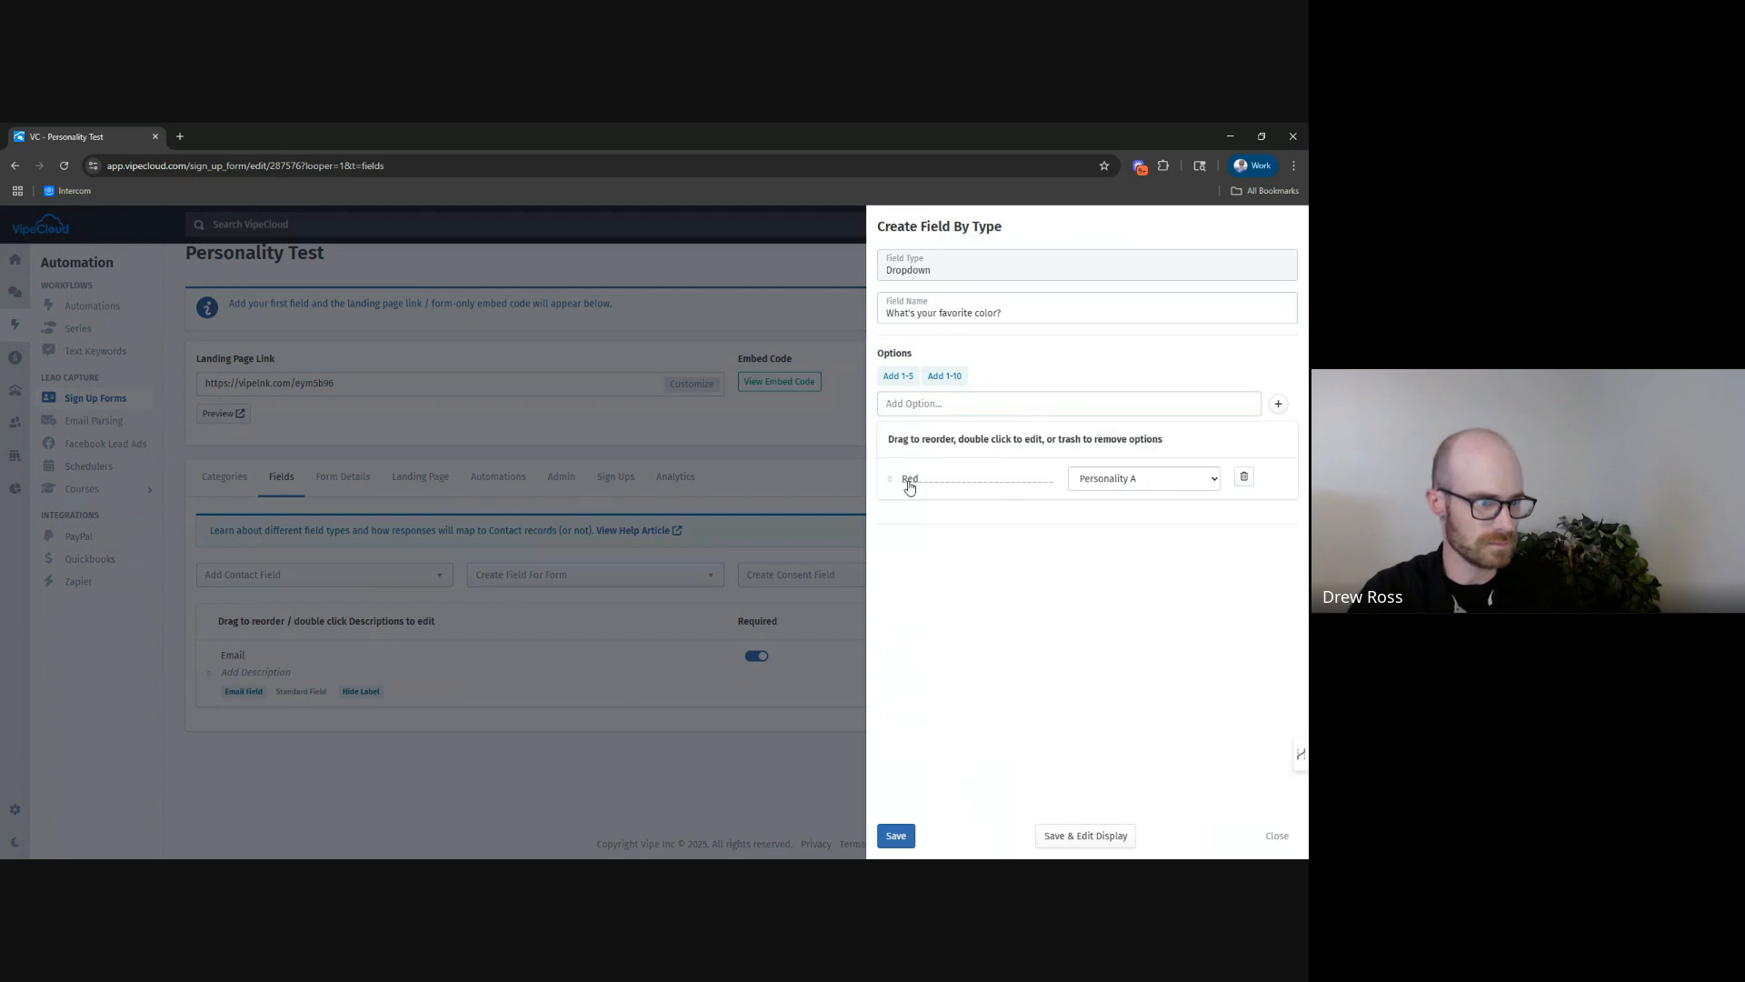
pyautogui.click(1148, 486)
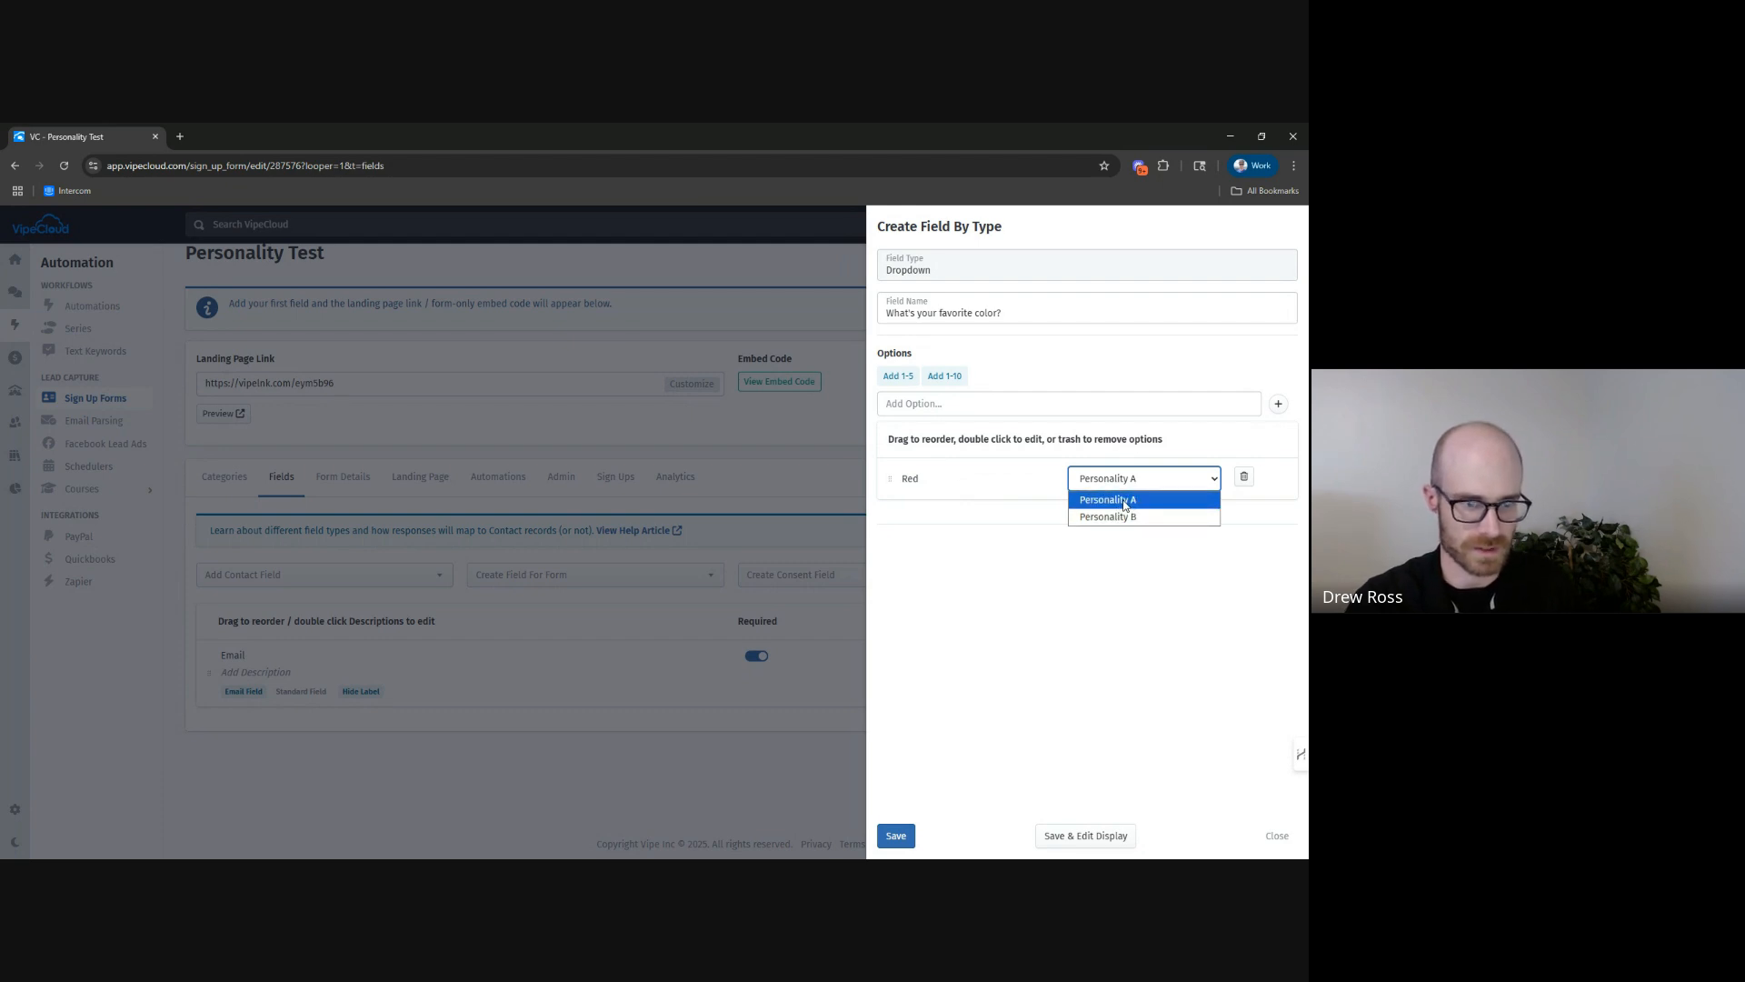
pyautogui.click(1125, 503)
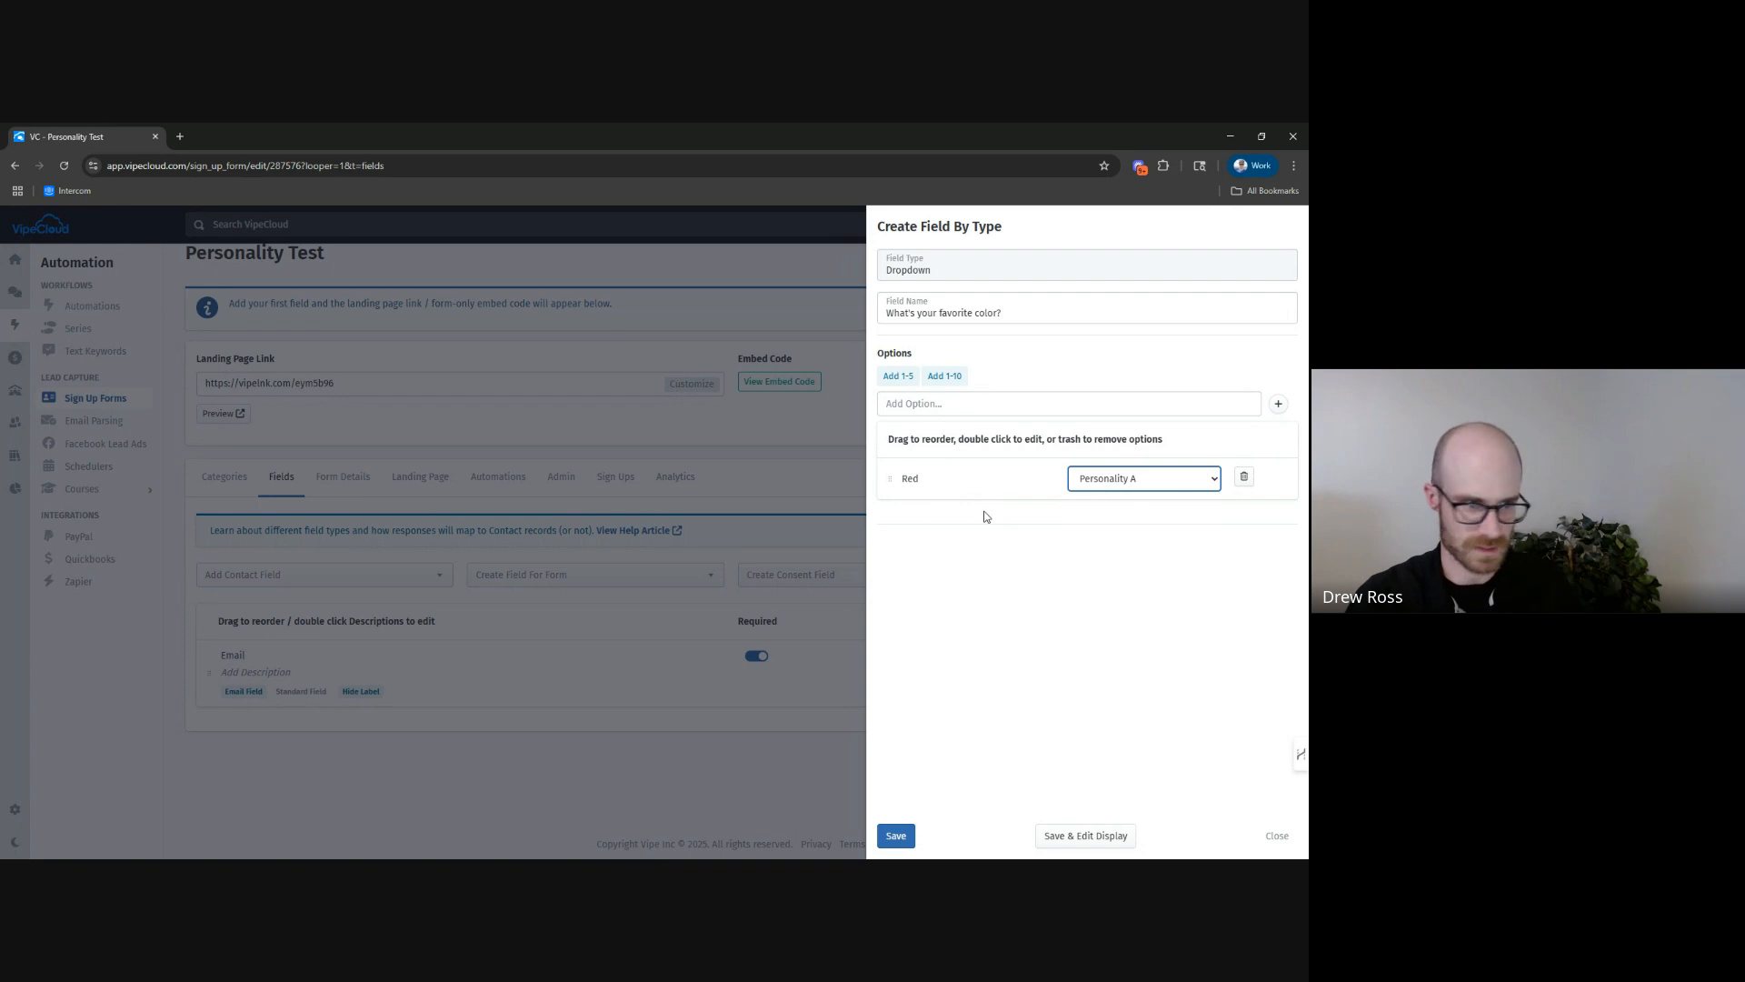
# Add the option "Blue", assign it to Personality B, and save the favorite color field.
pyautogui.click(975, 403)
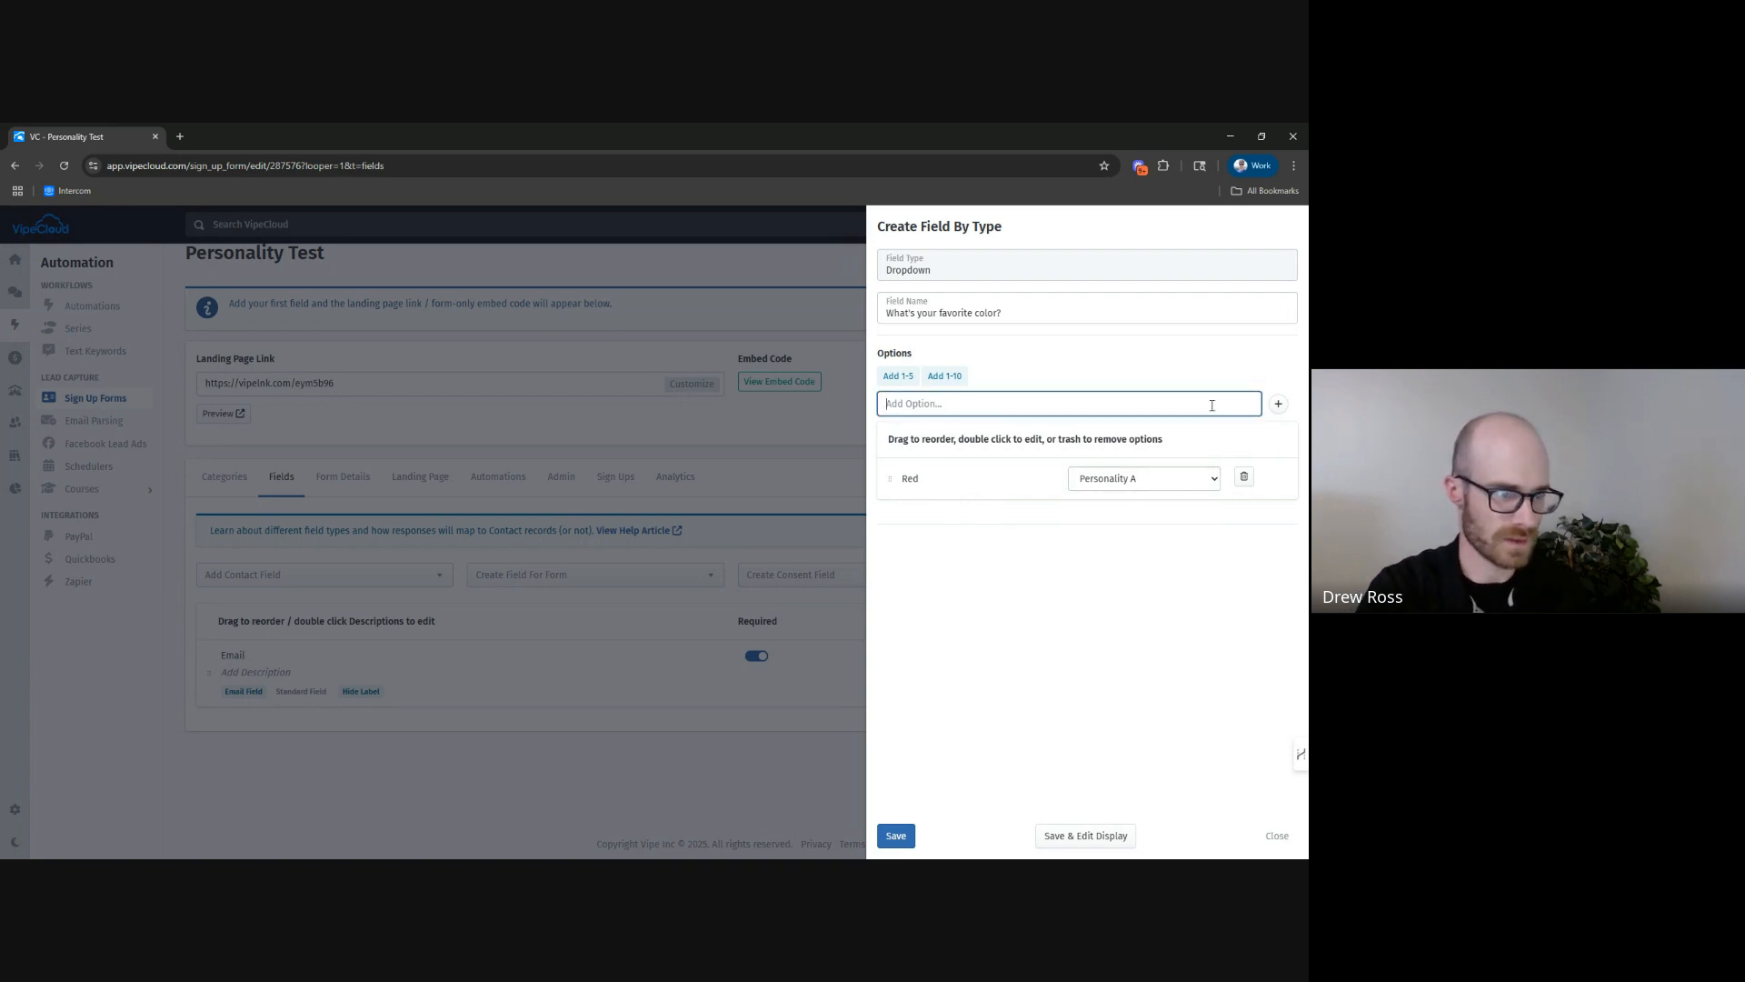
pyautogui.write('Blue')
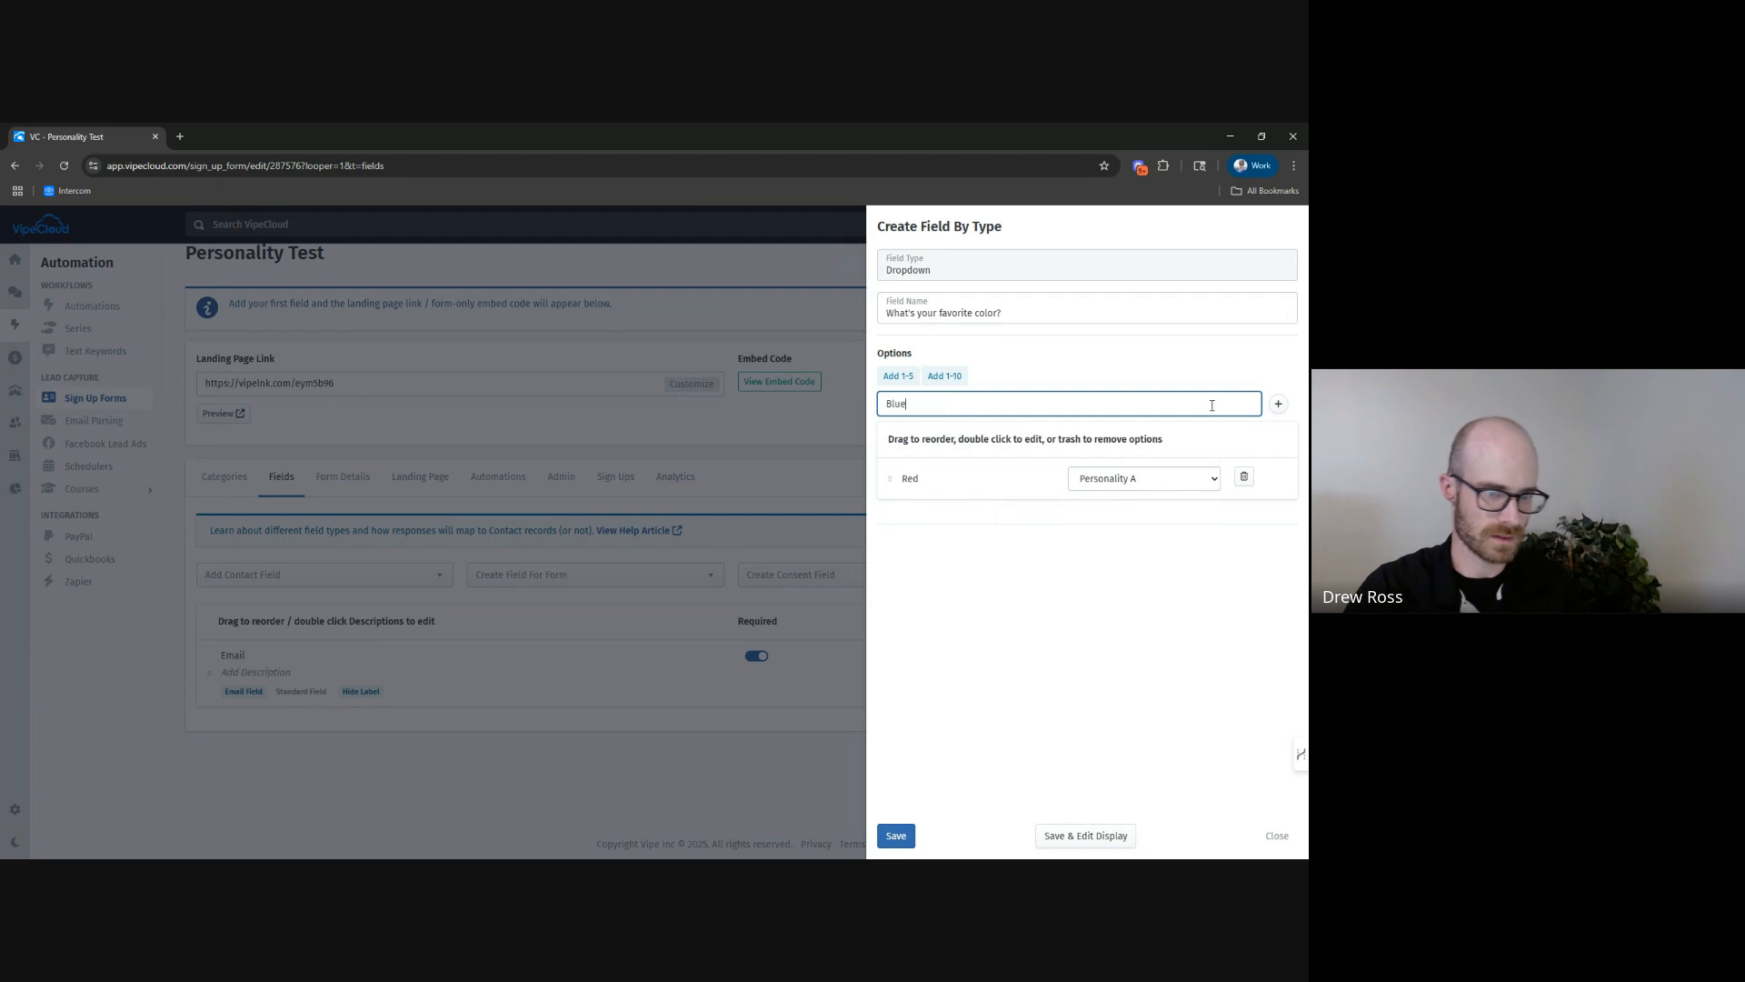
pyautogui.click(1278, 405)
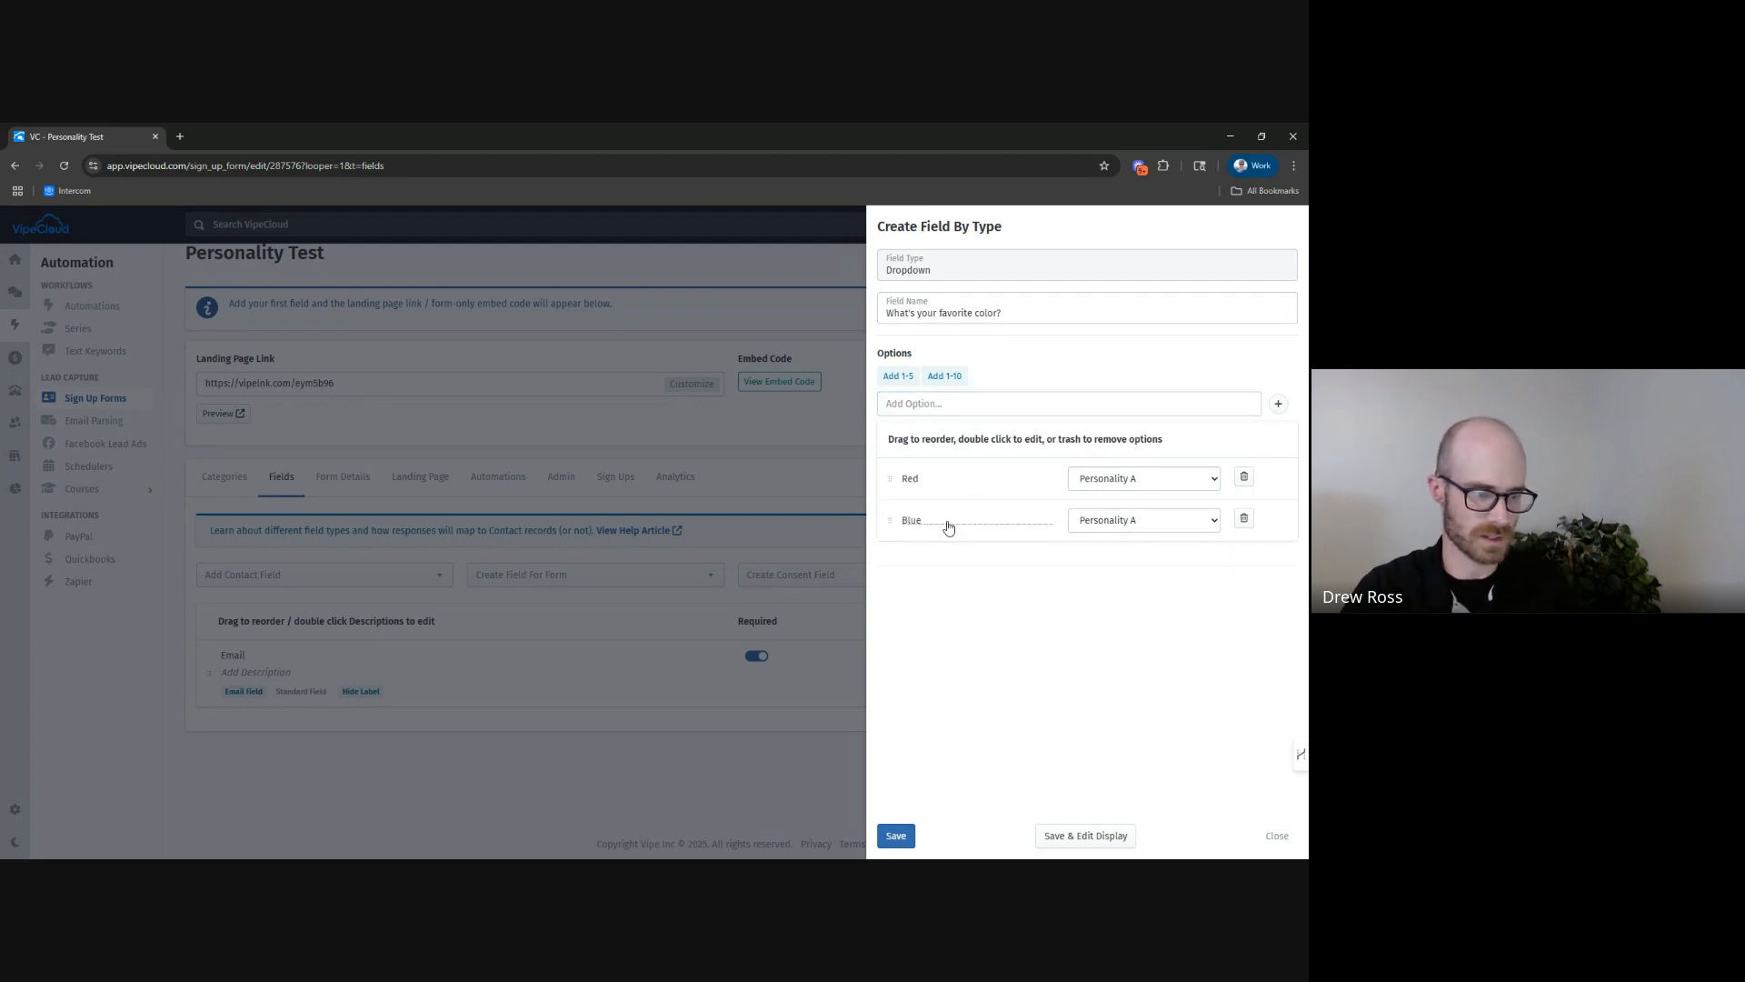
pyautogui.click(1123, 521)
pyautogui.click(1142, 558)
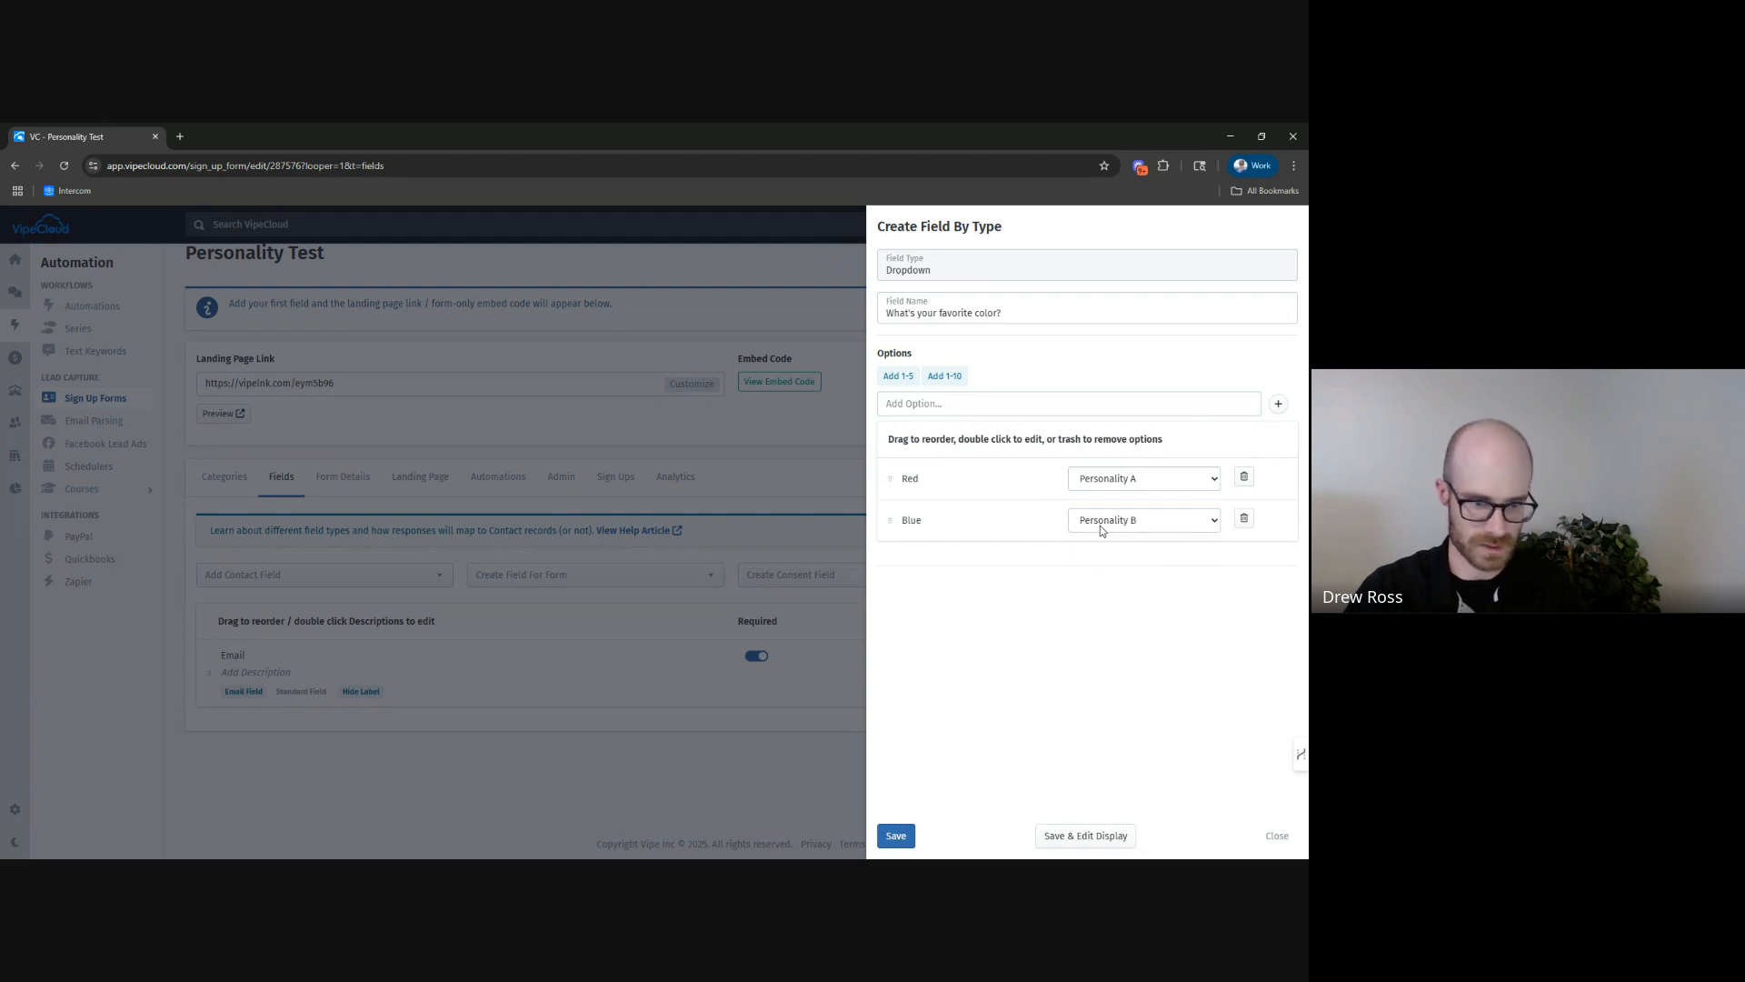
pyautogui.click(896, 836)
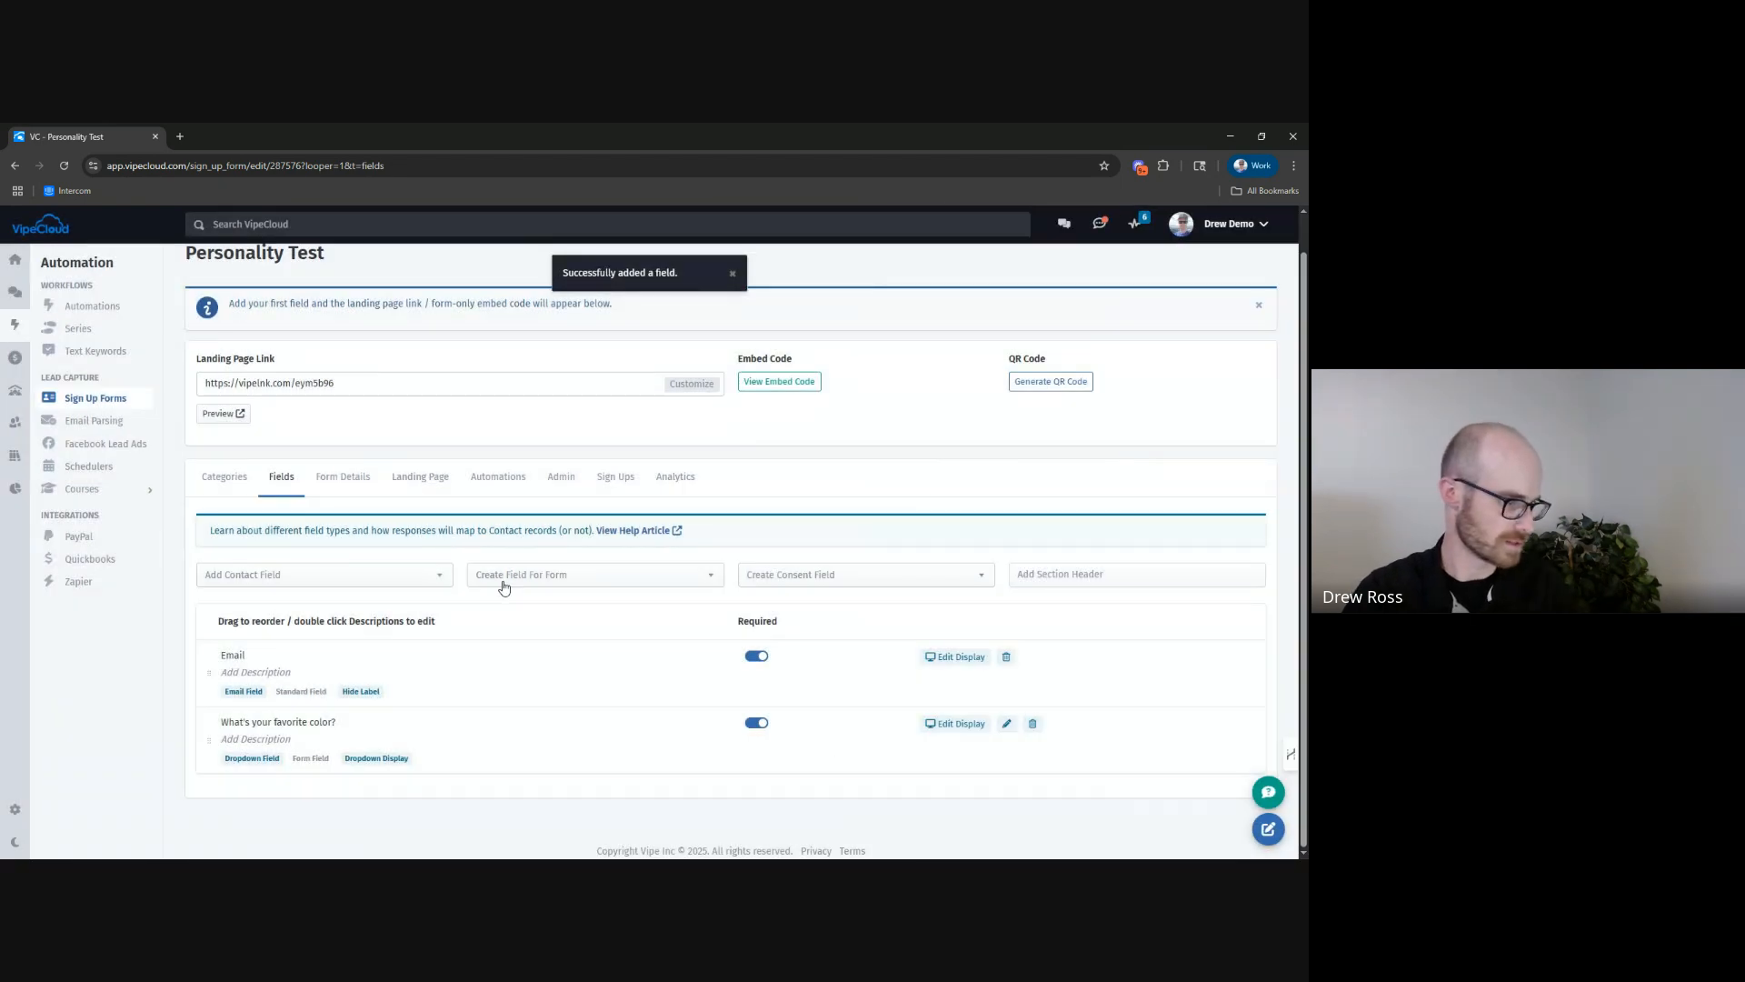
# Start a new Picklist form field named "Where do you like to go on vacation?".
pyautogui.click(530, 575)
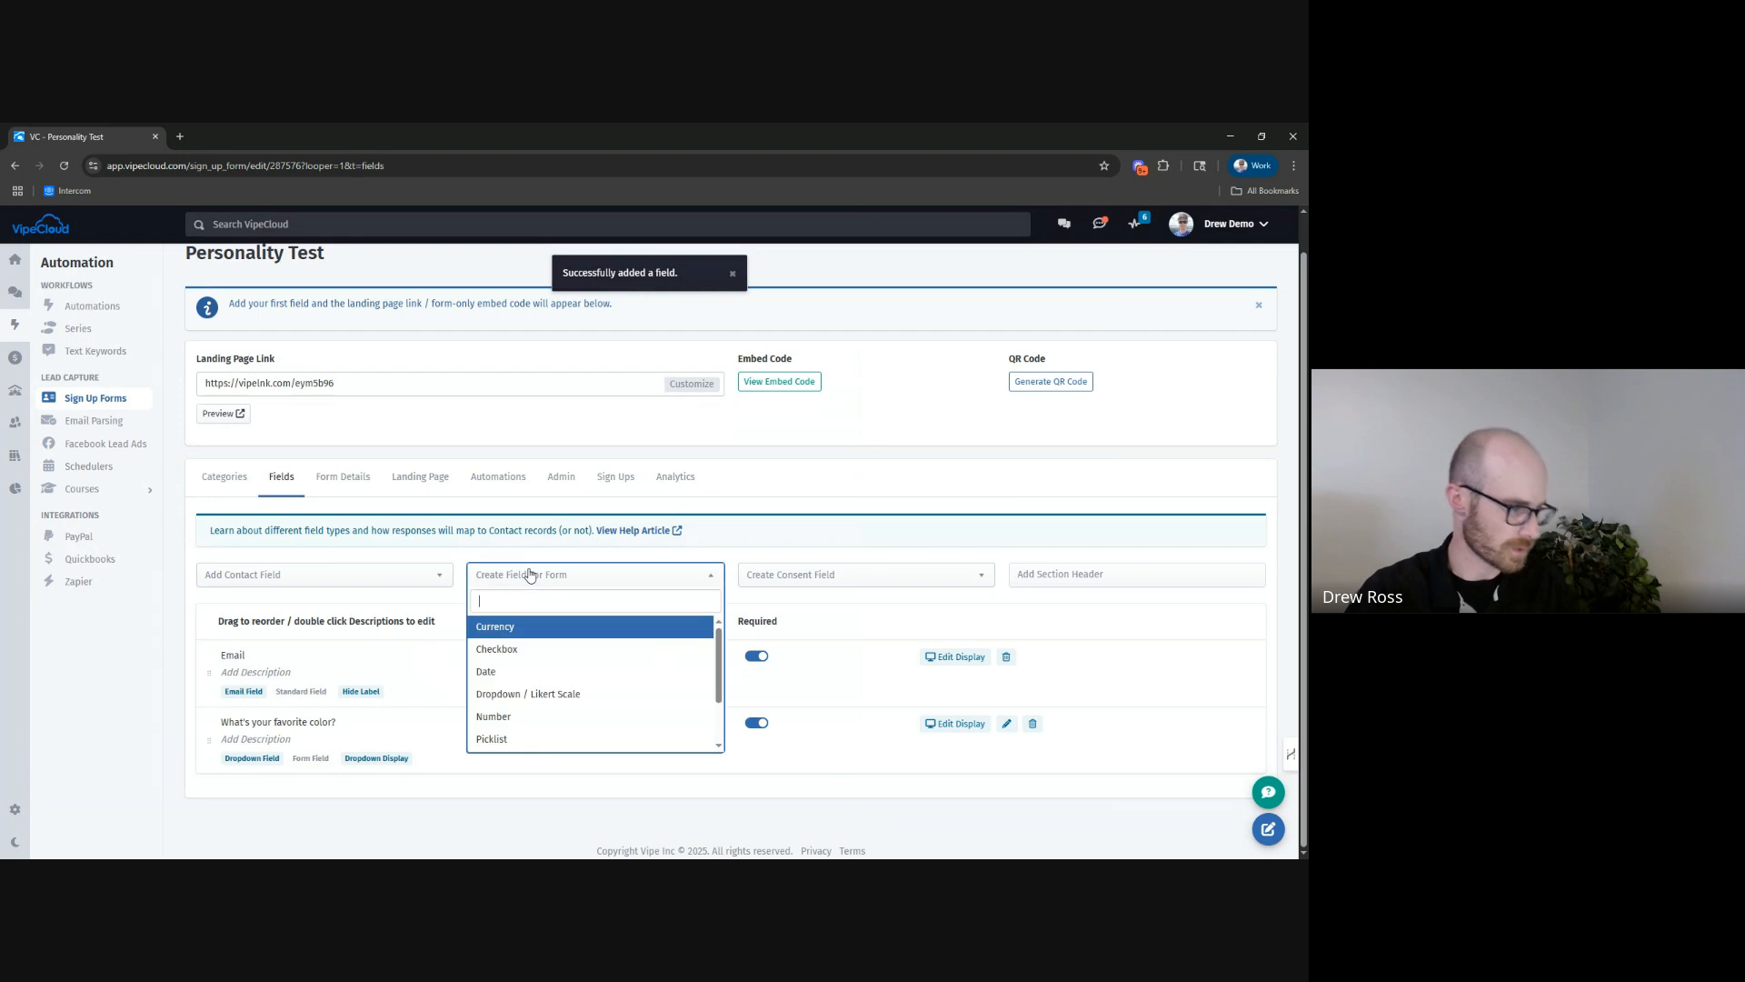
pyautogui.scroll(-1, 572, 704)
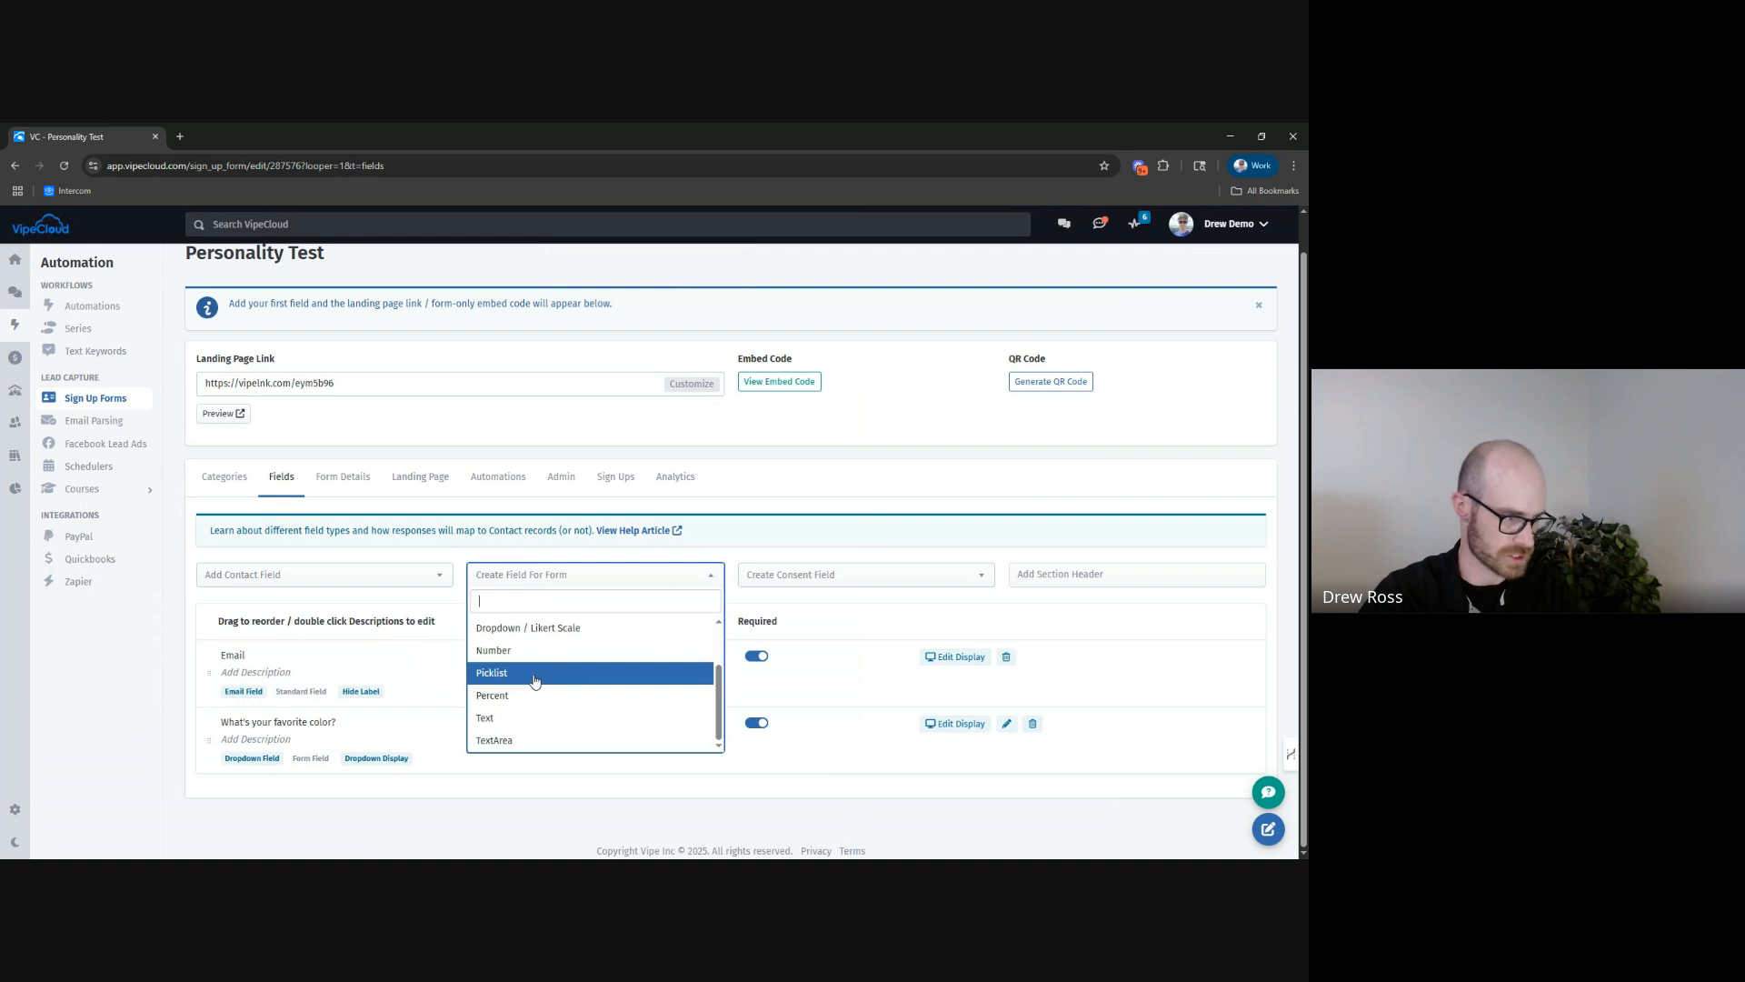
pyautogui.click(536, 681)
pyautogui.click(956, 306)
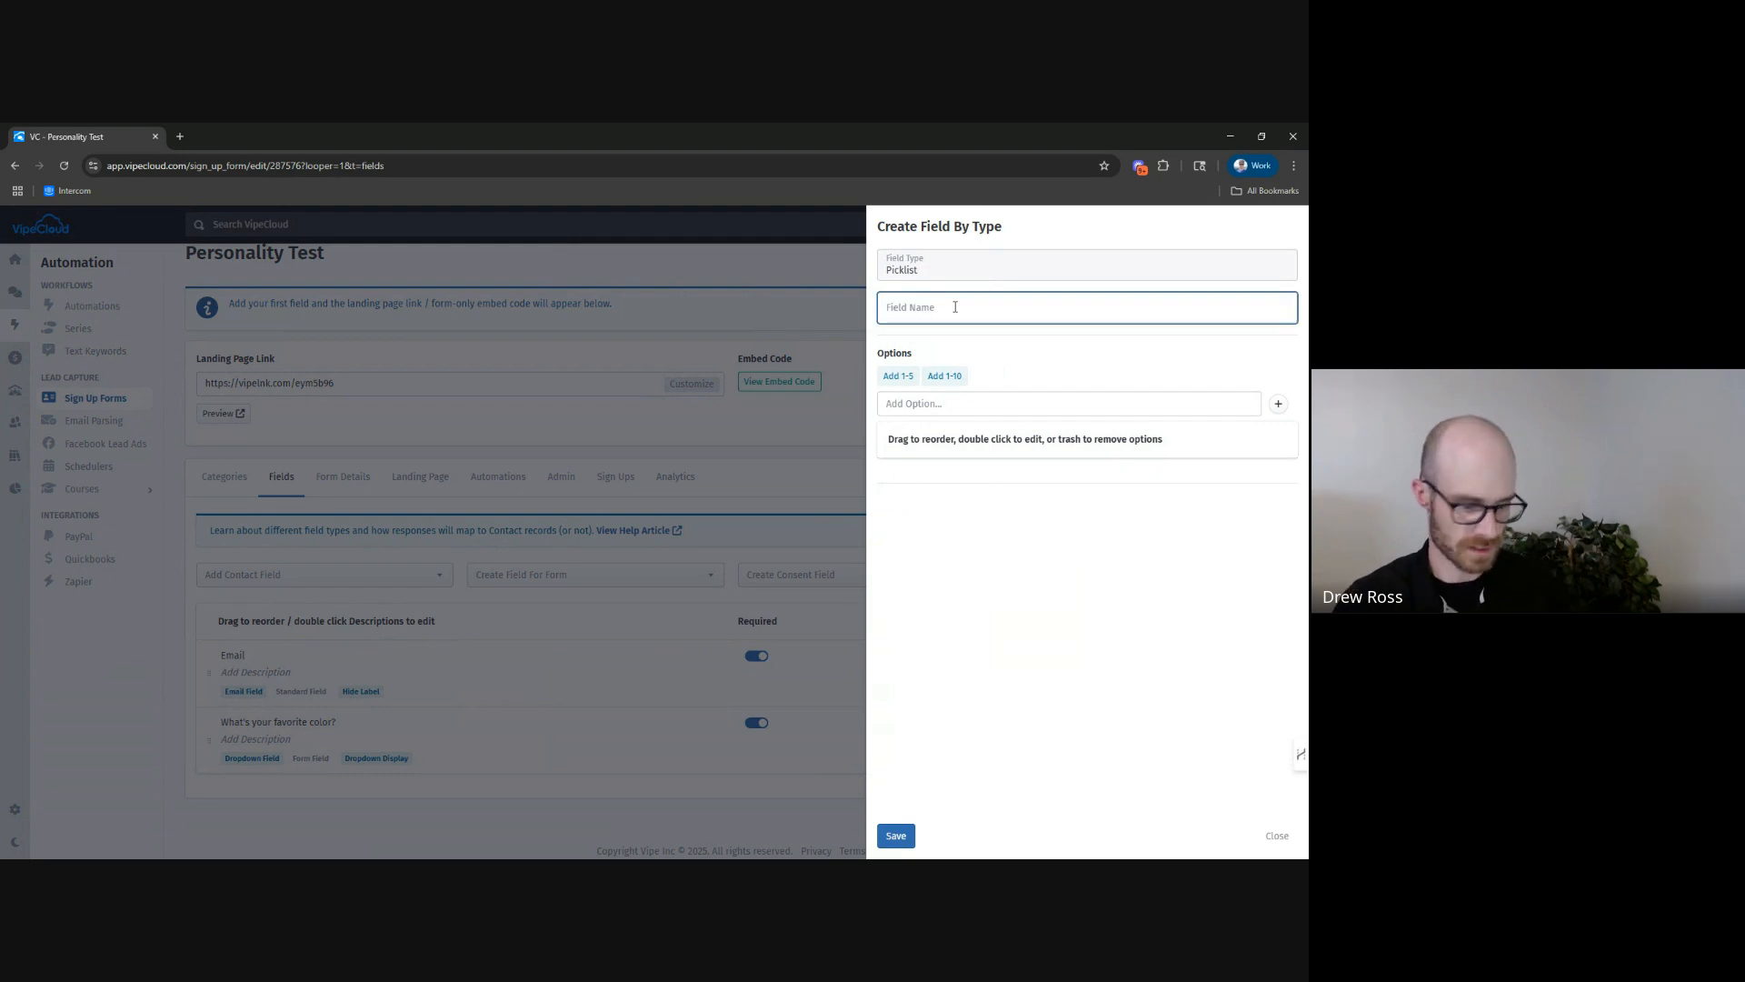
pyautogui.write('Where do you like to go on vacation?')
# Add the option "Beach" to the vacation question, keeping it assigned to Personality A.
pyautogui.click(1013, 401)
pyautogui.write('Beach')
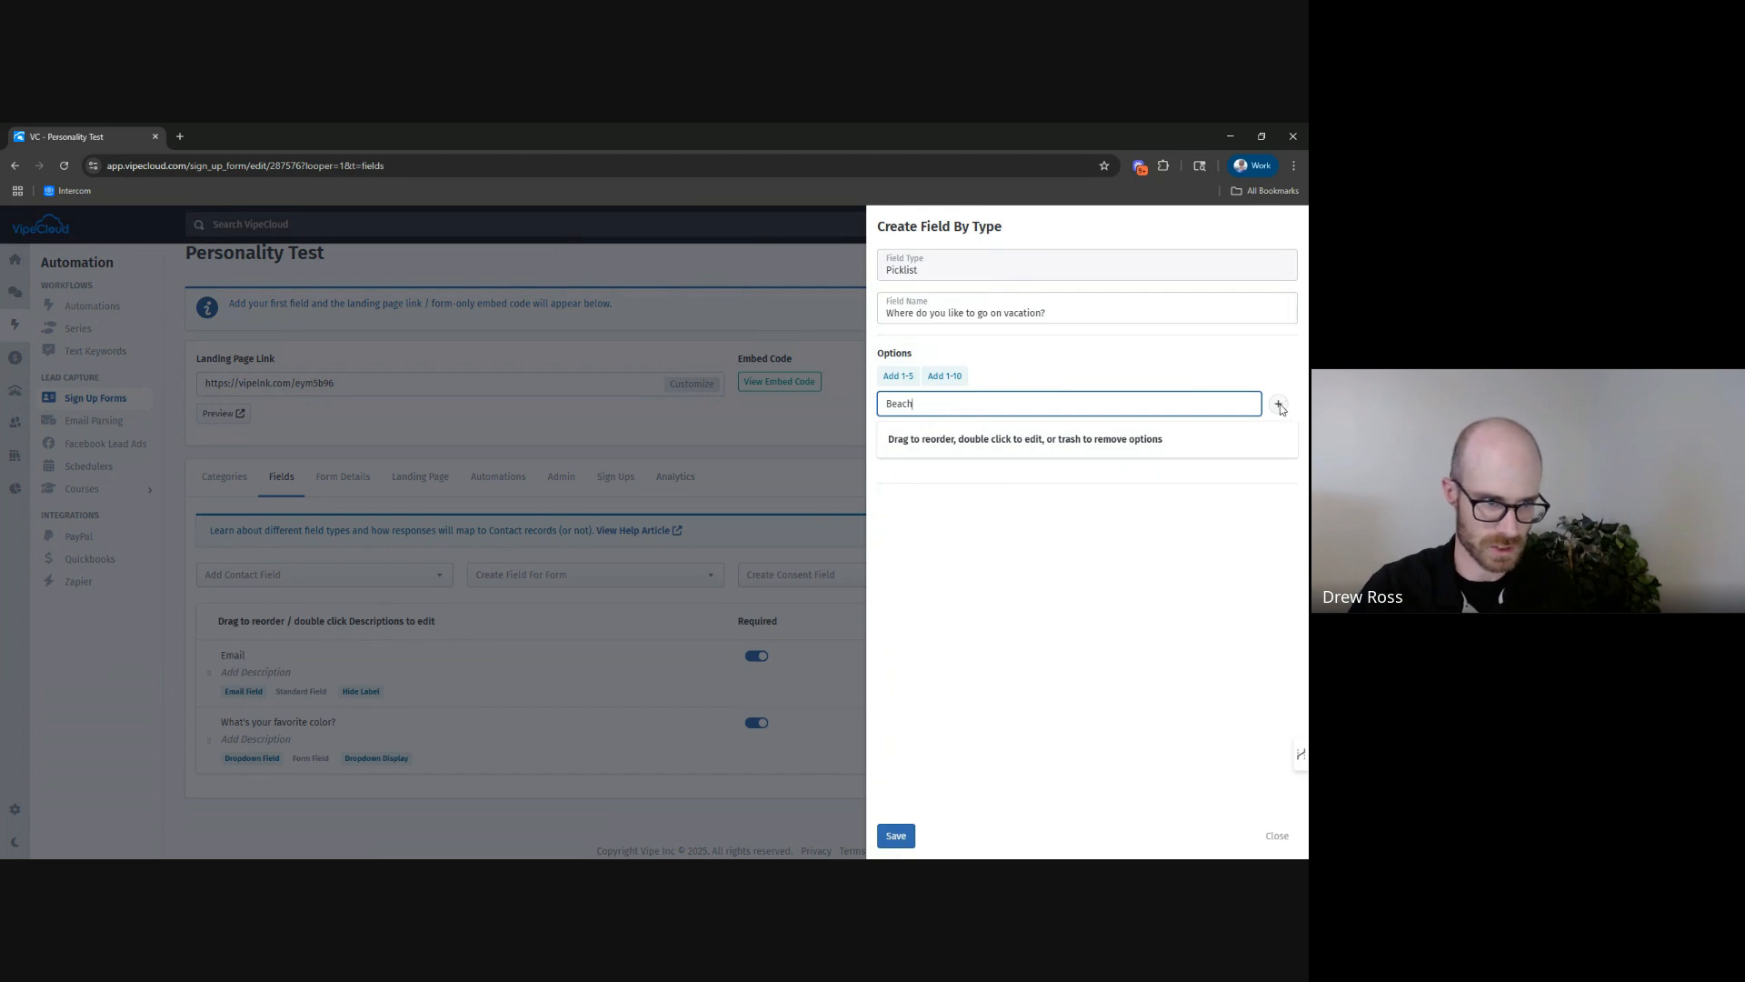
pyautogui.click(1279, 403)
# Add the option "Mountains", assign it to Personality B, and save the vacation field.
pyautogui.click(1062, 413)
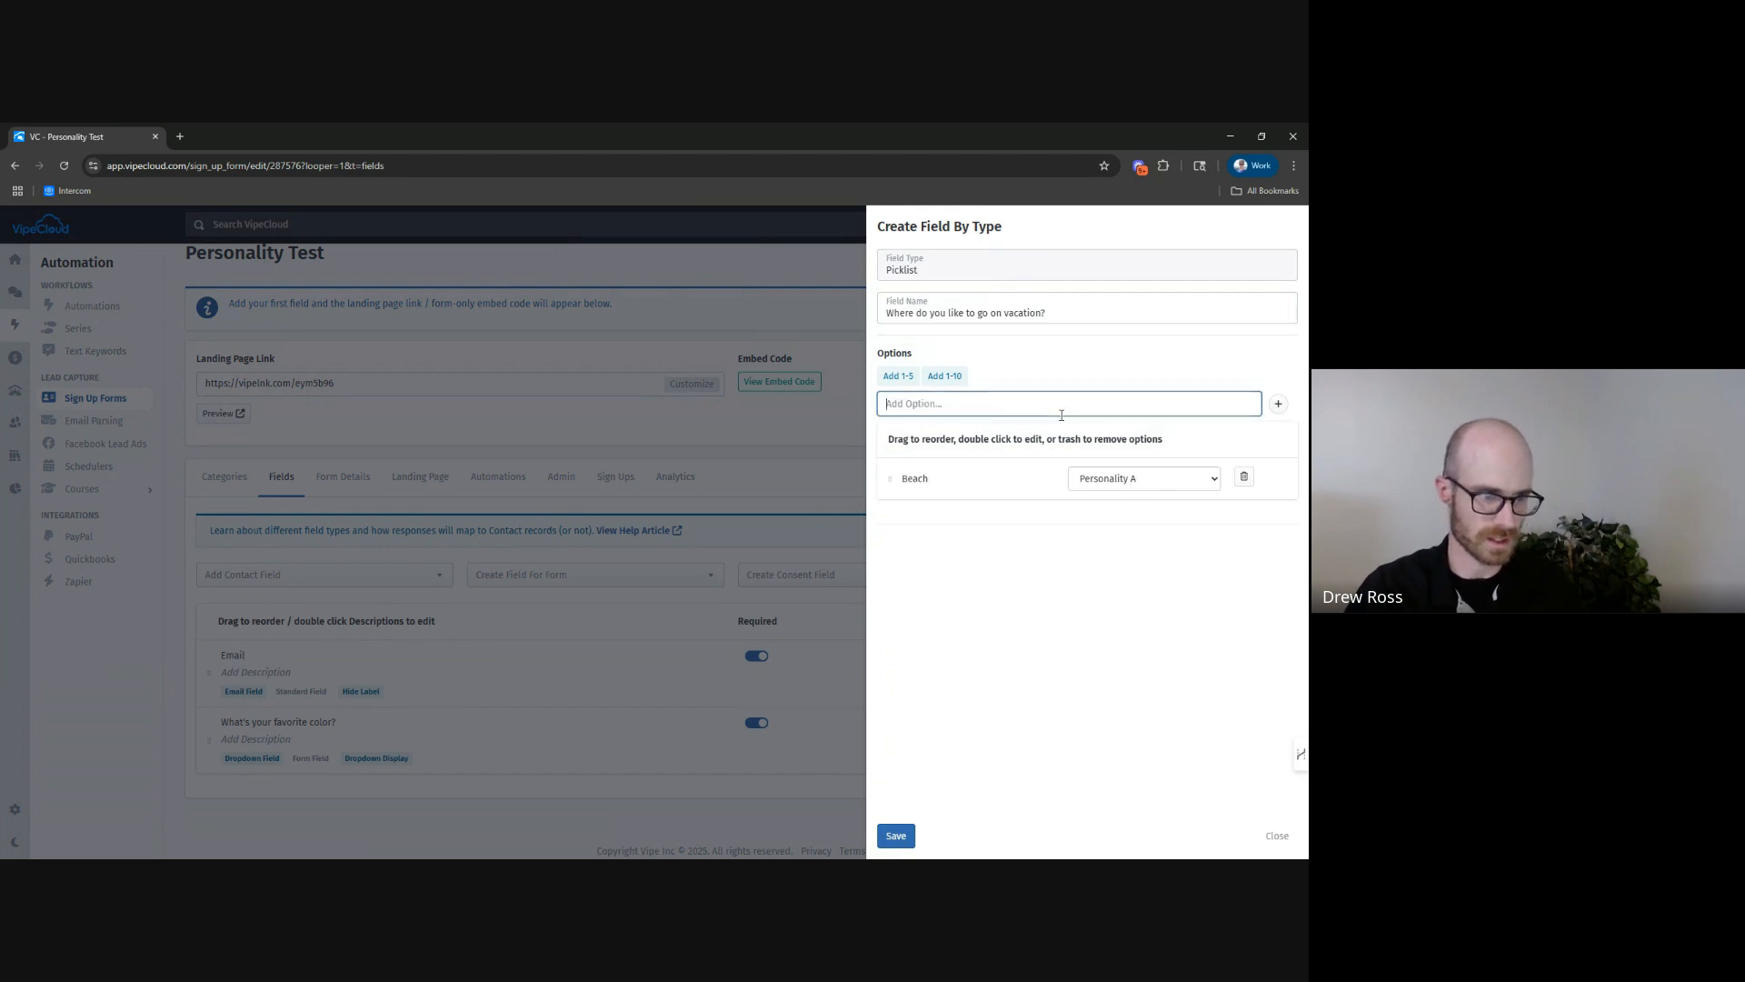
pyautogui.write('Mountains')
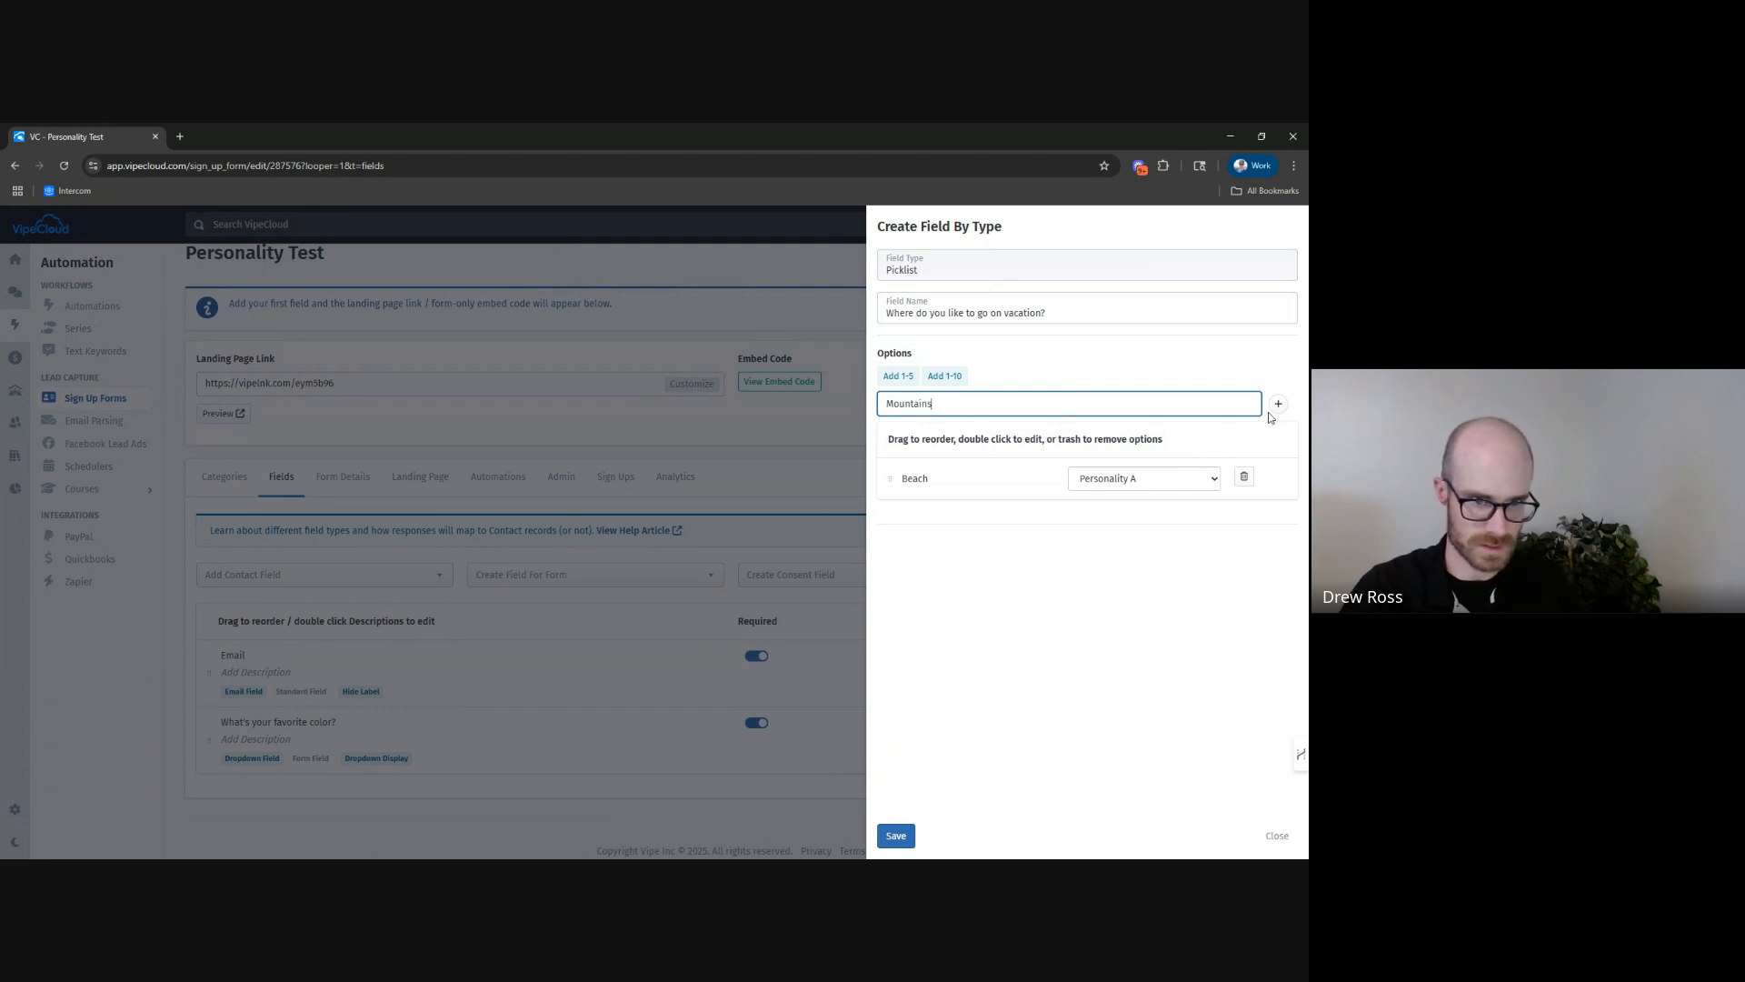
pyautogui.press('Return')
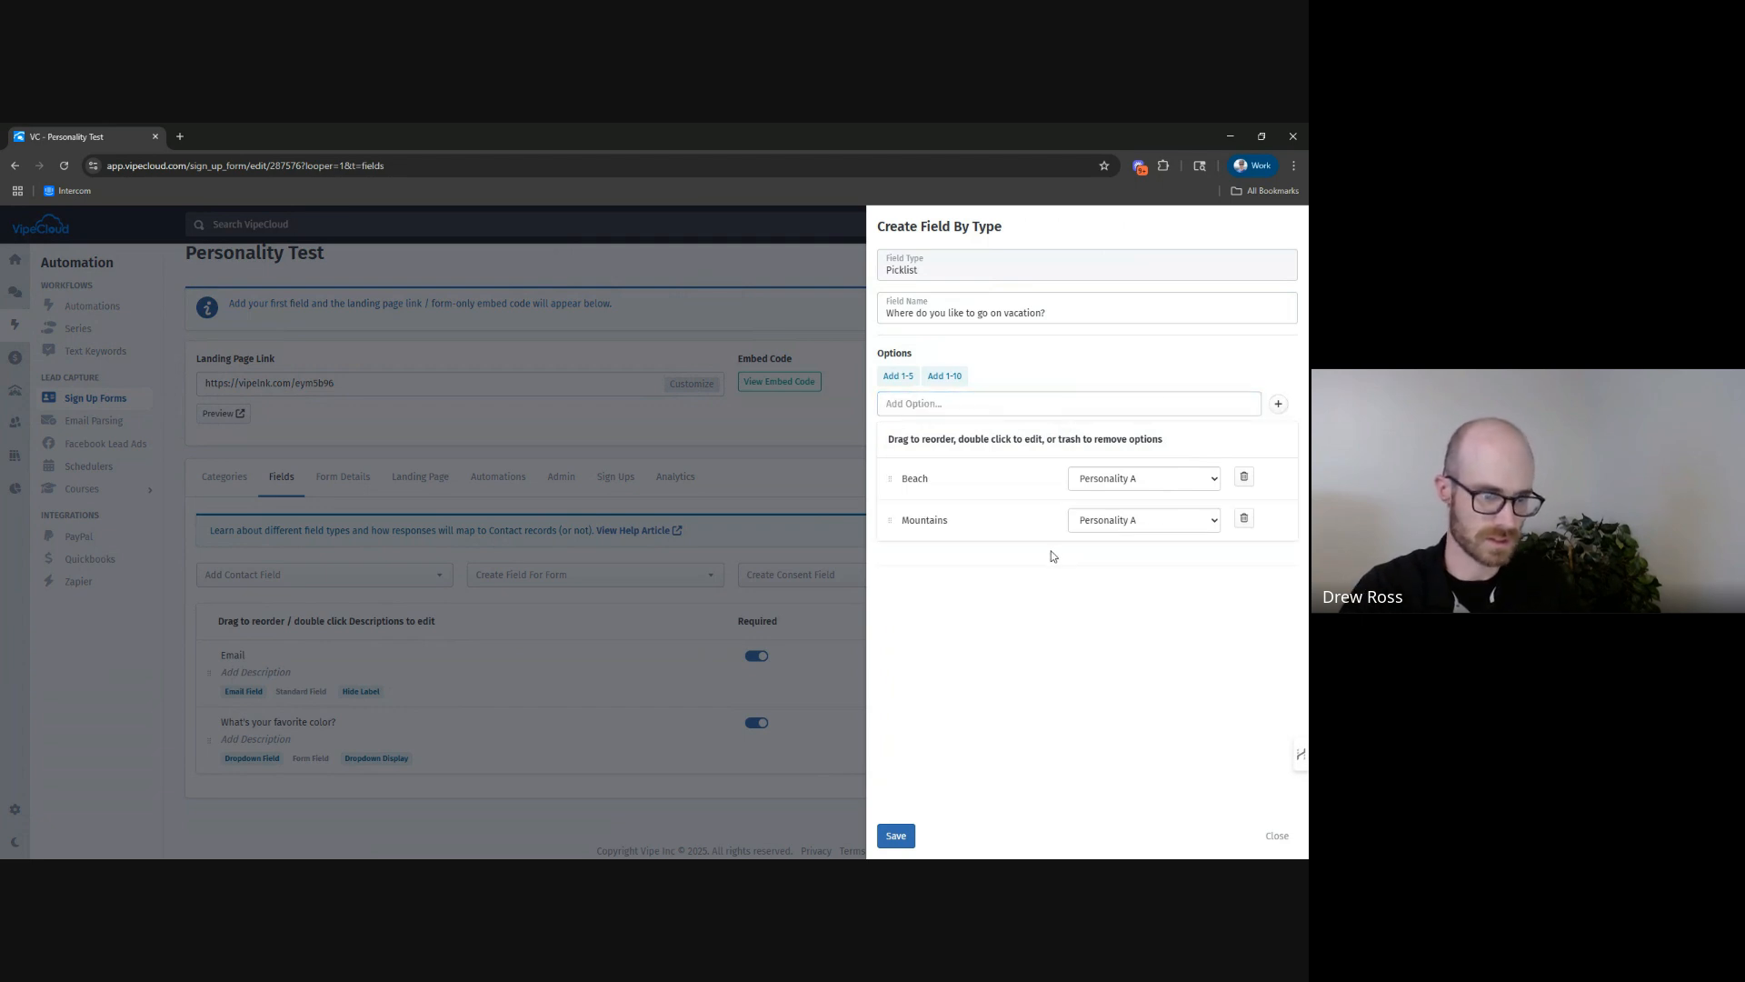
pyautogui.click(1106, 518)
pyautogui.click(1118, 558)
pyautogui.click(1104, 597)
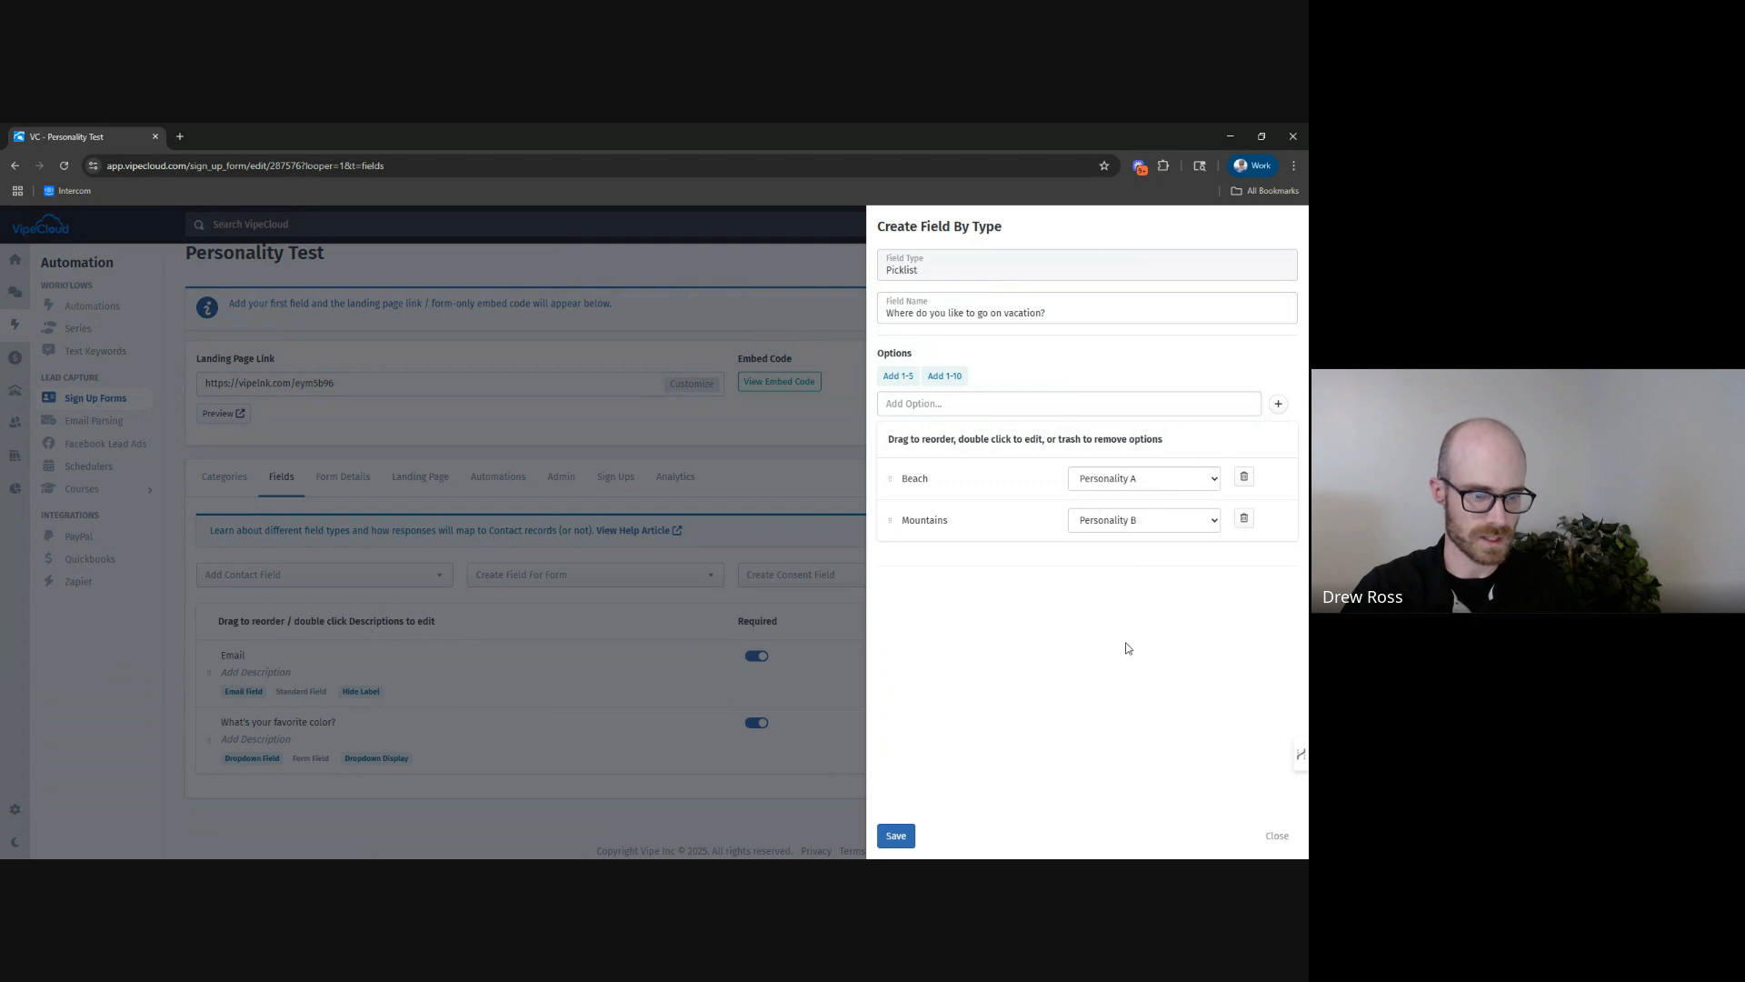
pyautogui.click(895, 835)
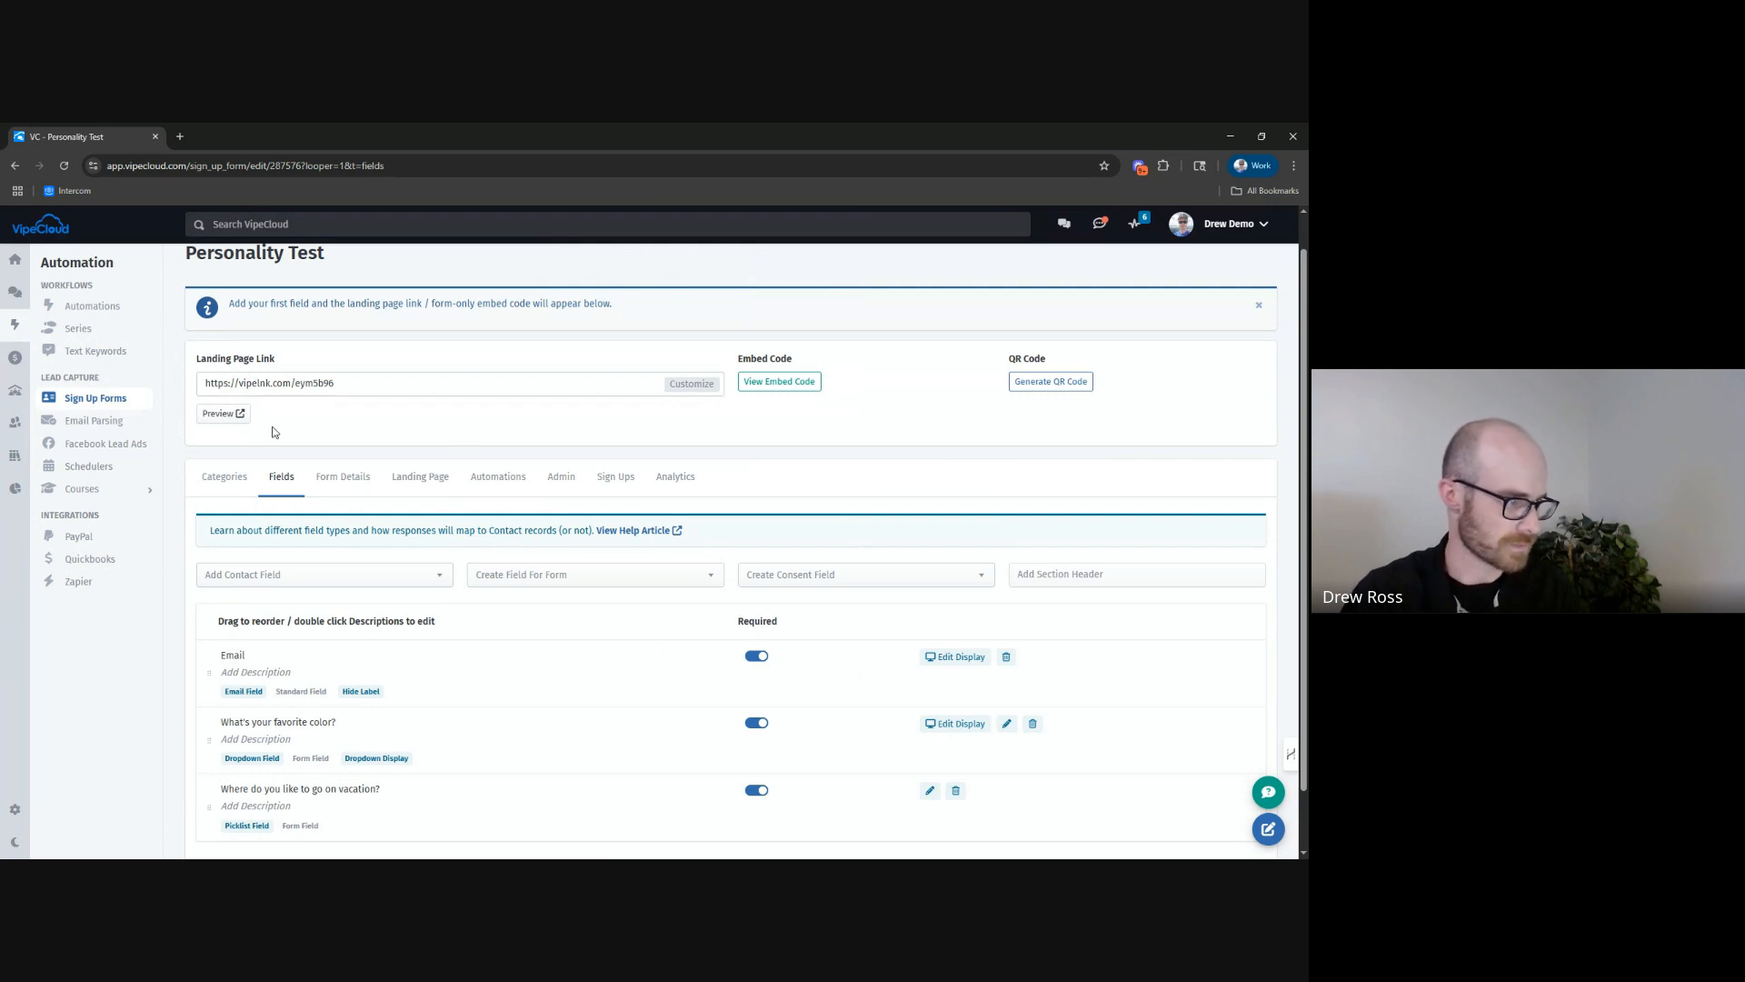
# Create an automation that sends the email template "Example 123" when someone completes the form, with no delay, and save it.
pyautogui.click(497, 483)
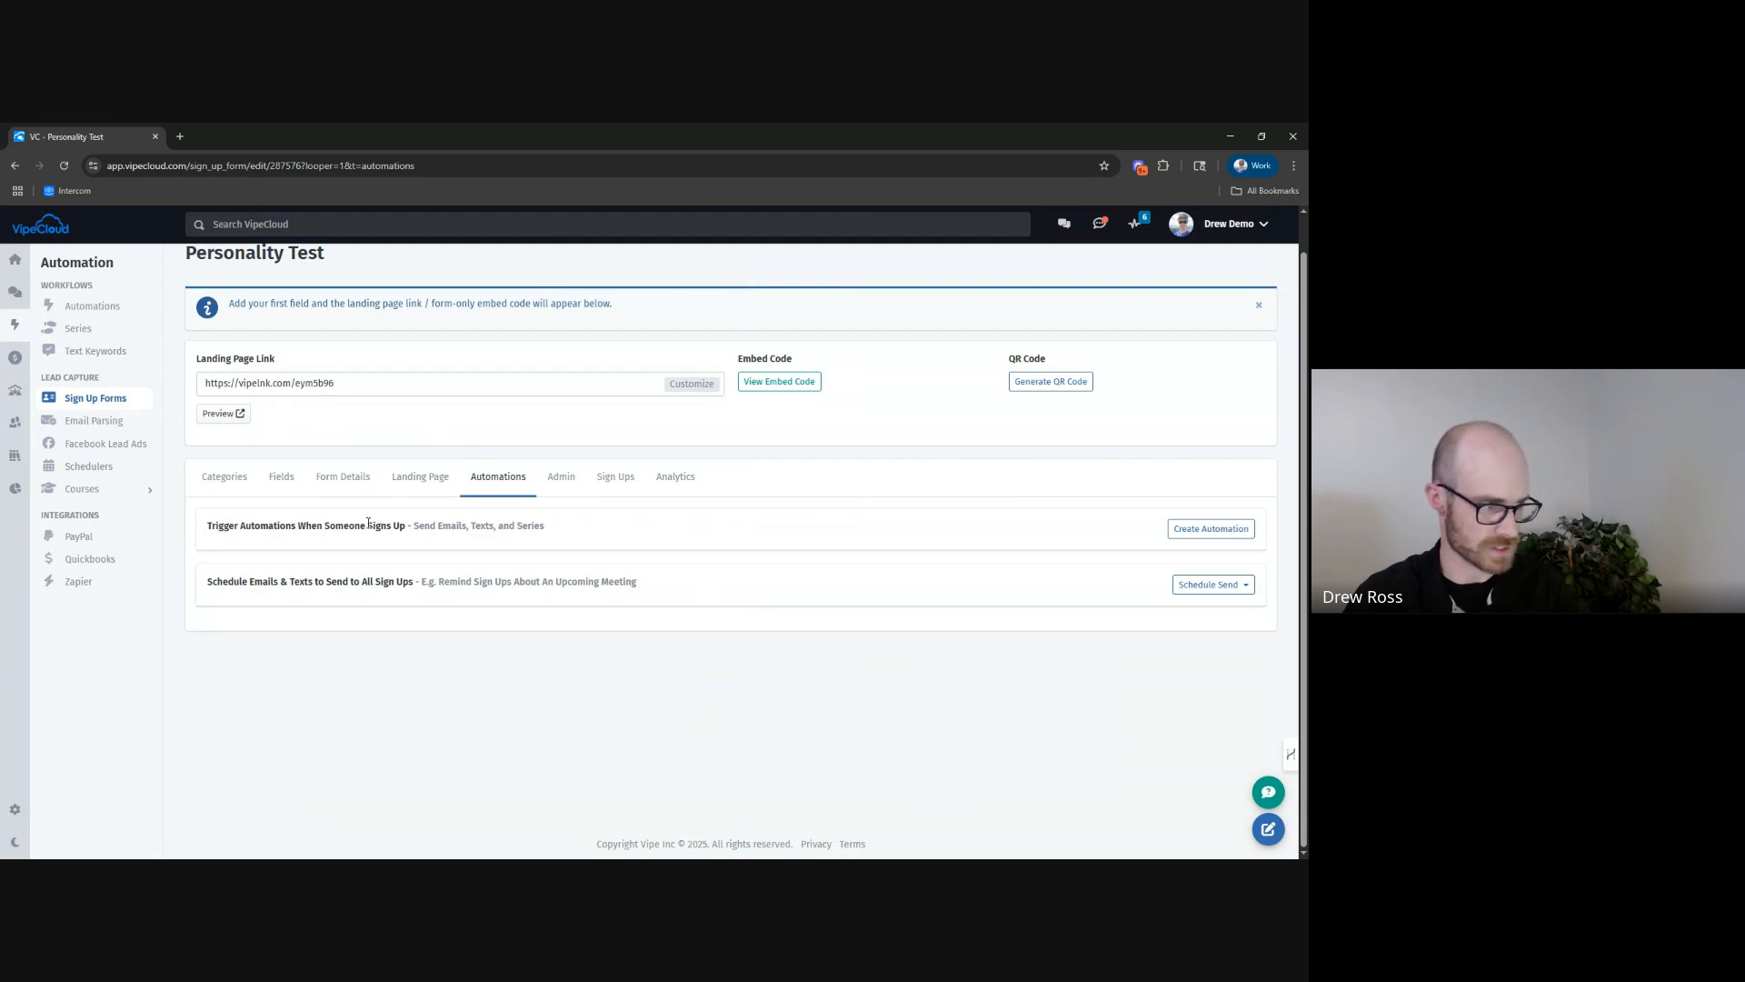
pyautogui.click(1219, 533)
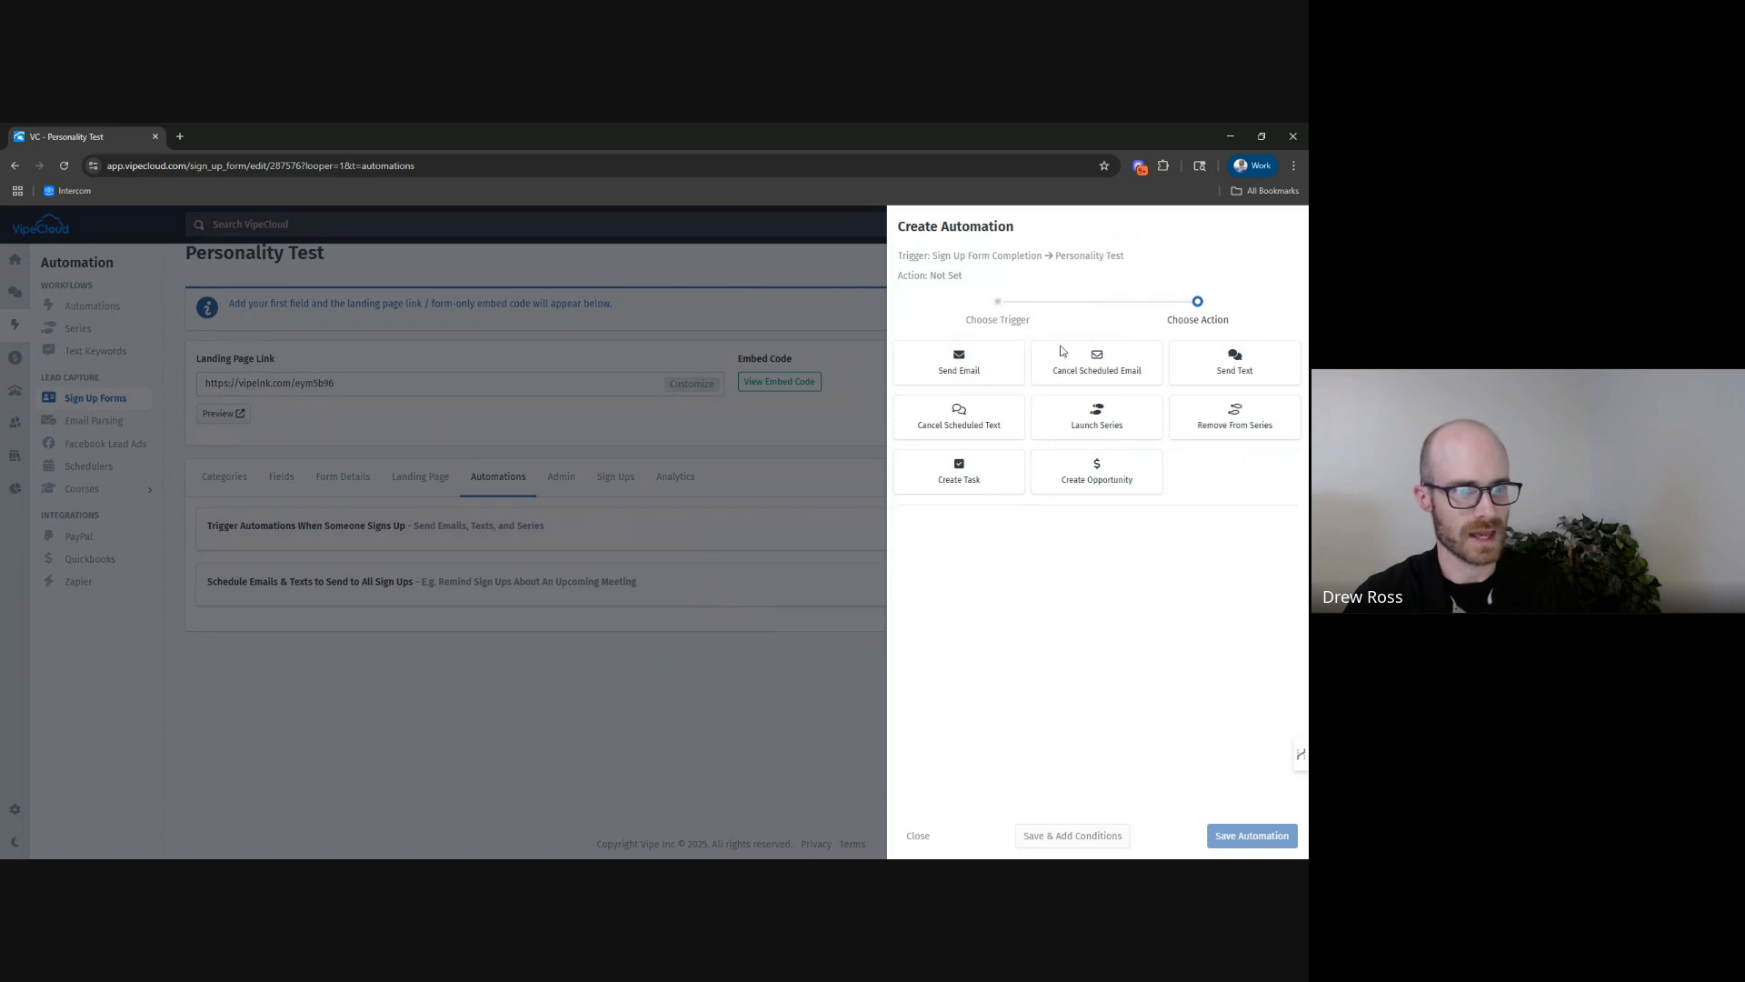
pyautogui.click(938, 371)
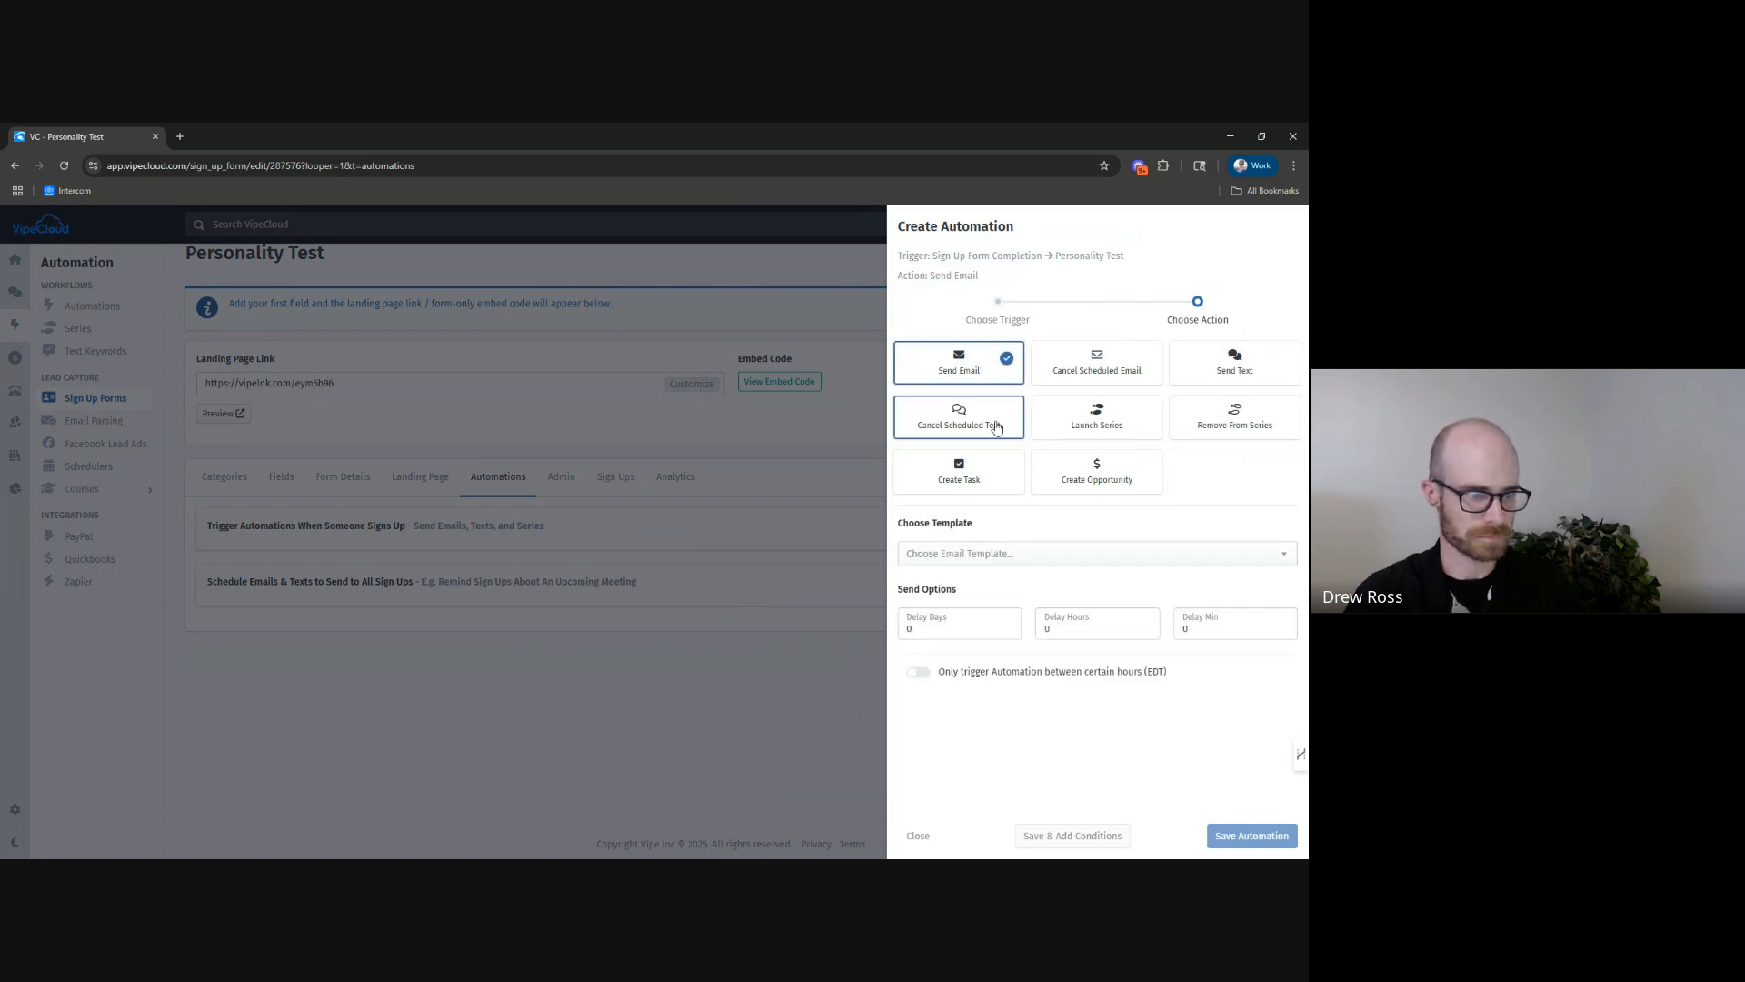
pyautogui.click(971, 558)
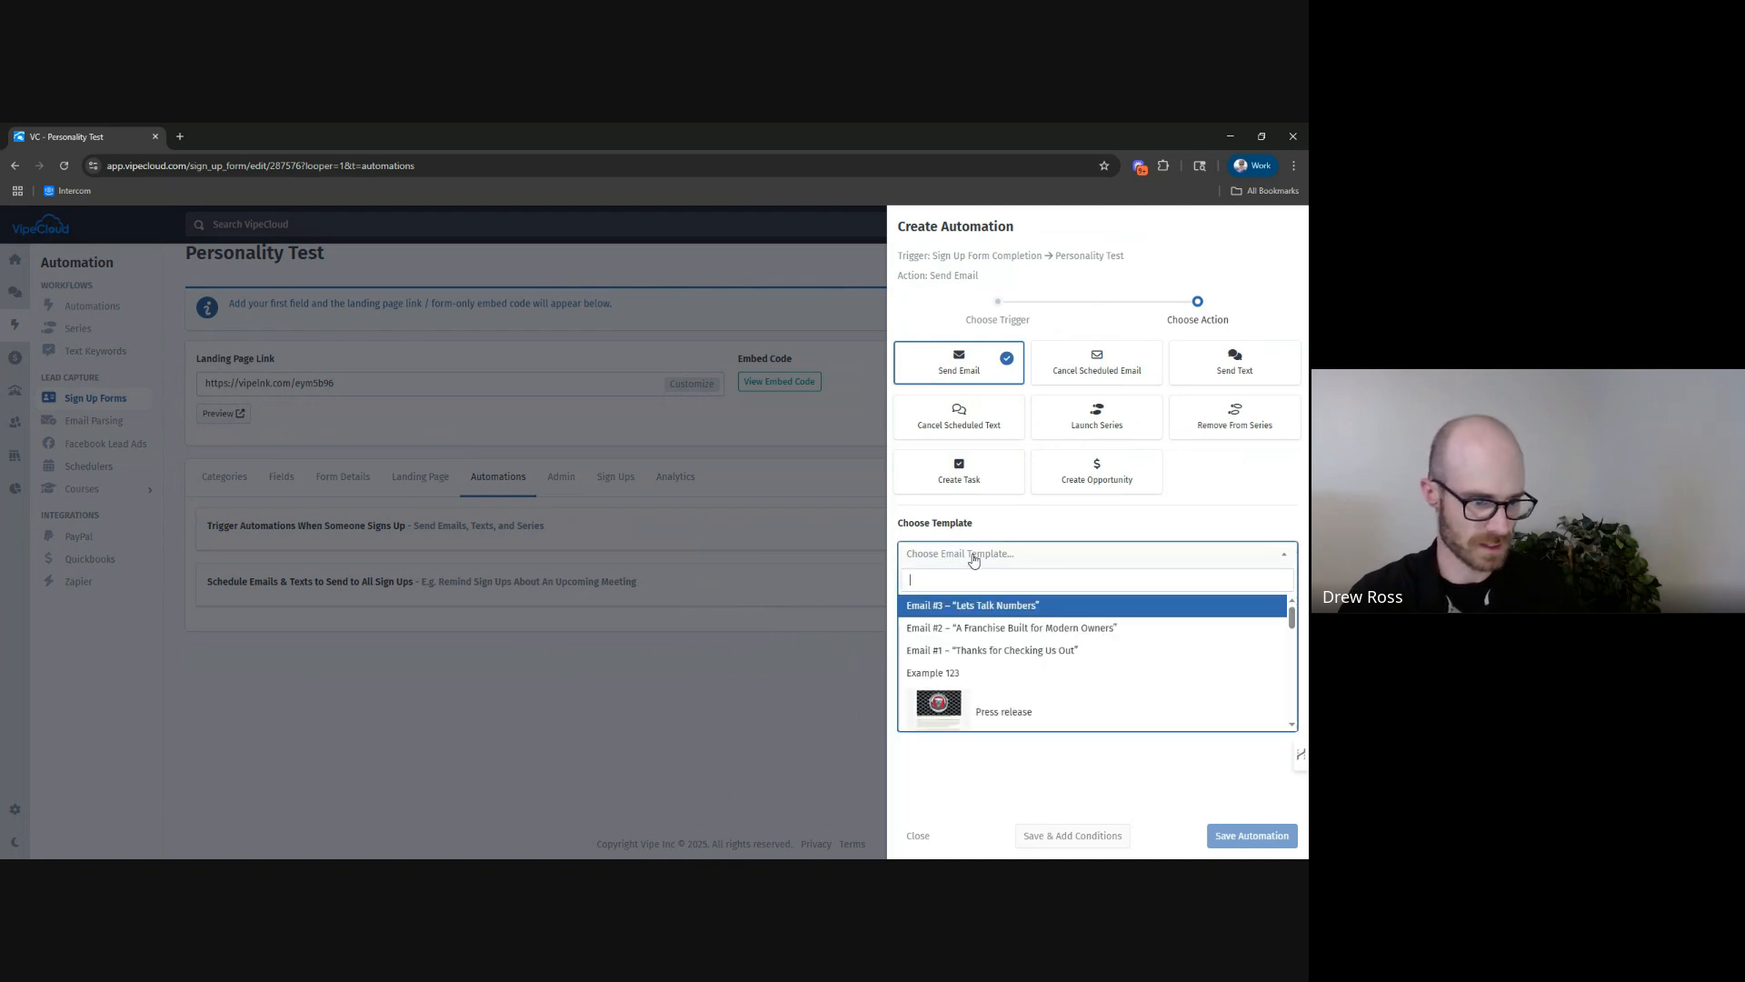
pyautogui.click(977, 675)
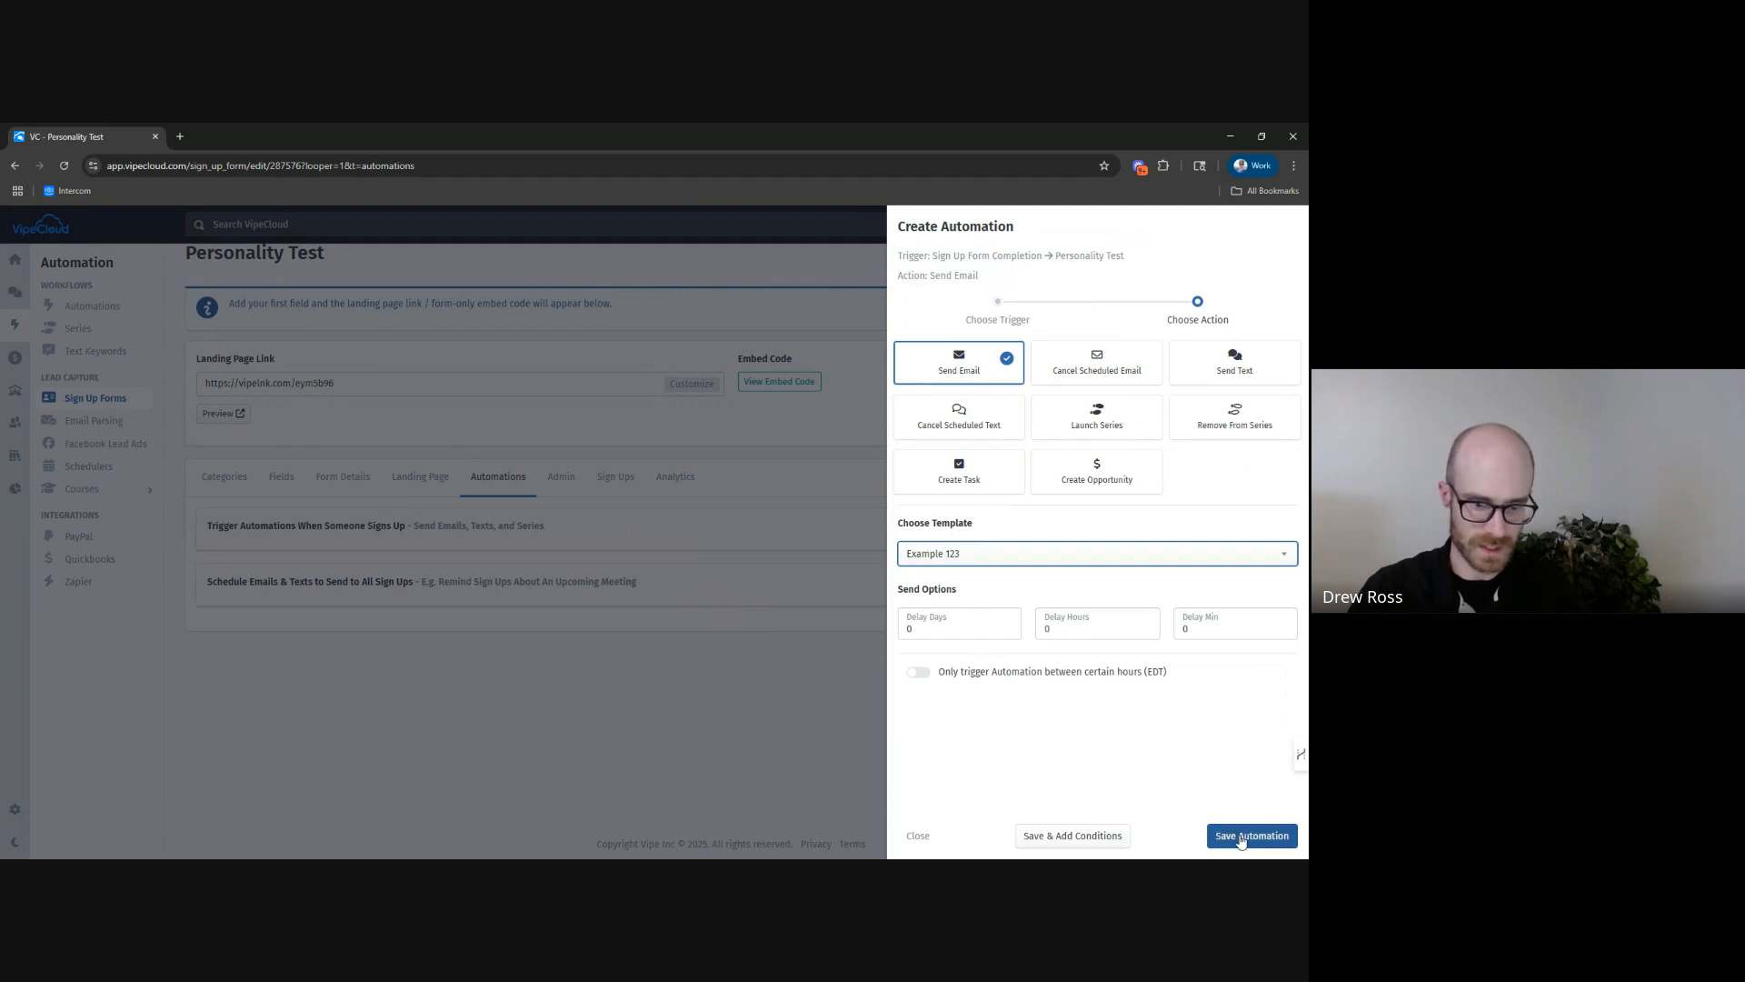
pyautogui.click(1240, 834)
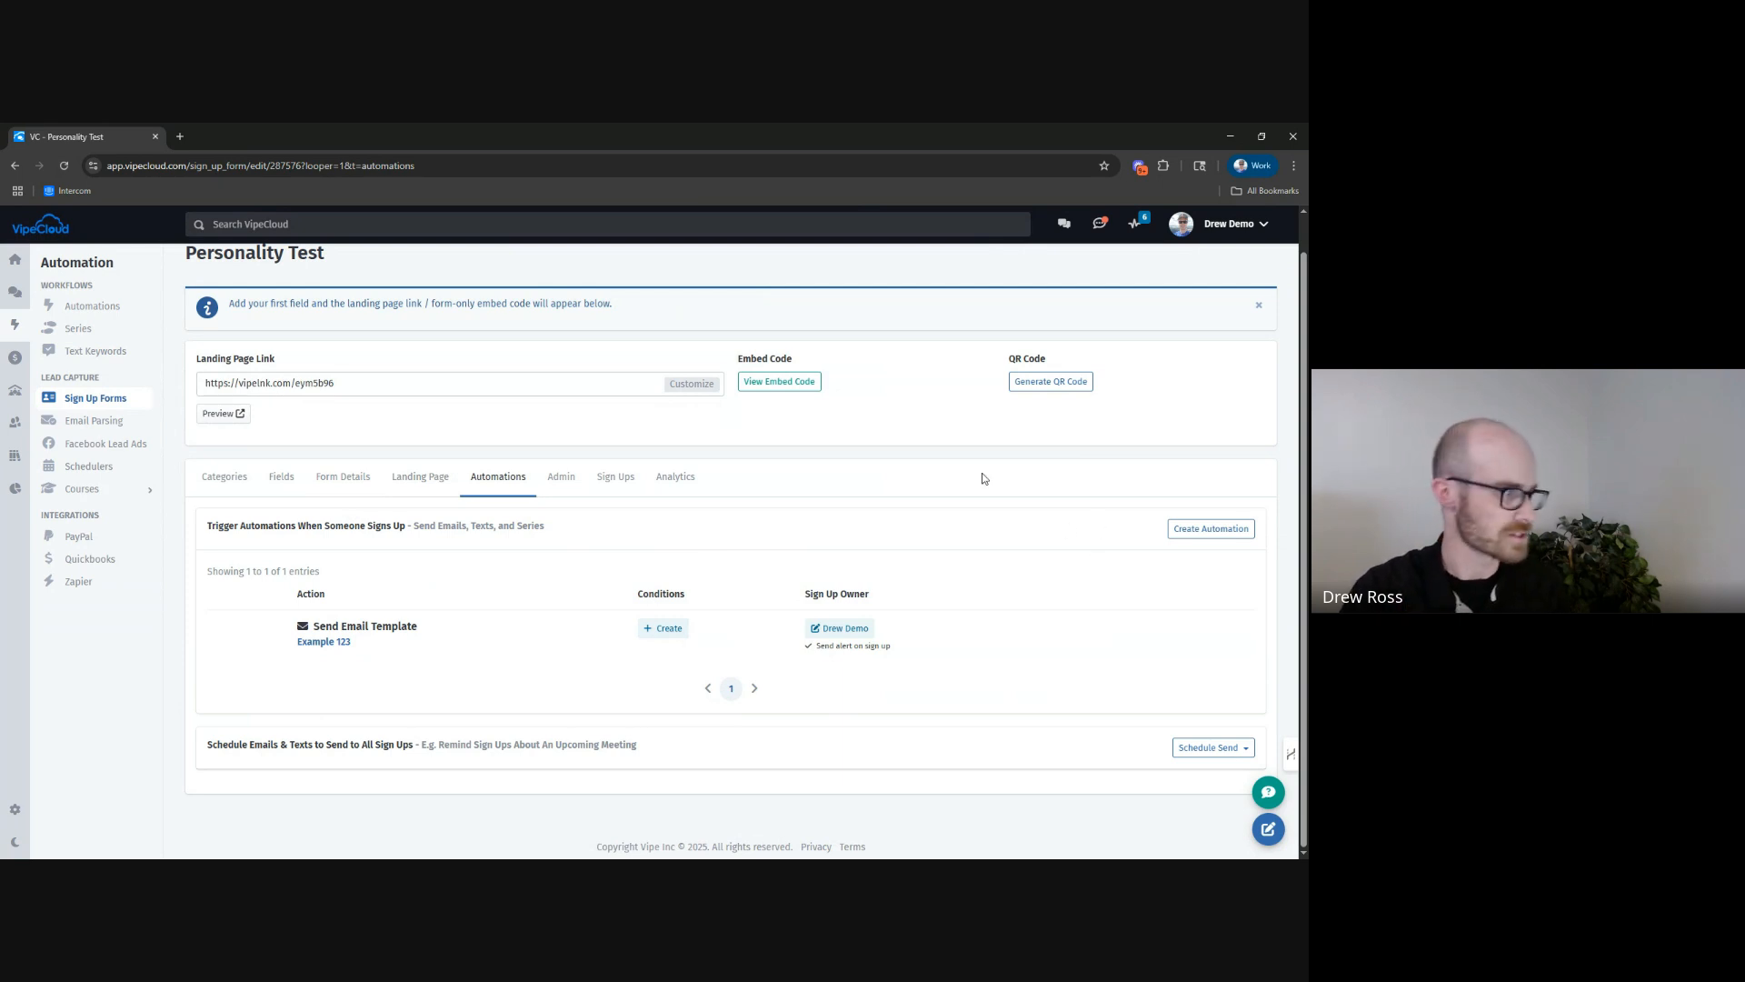
# Open the quiz form's preview and fill in the respondent's email address.
pyautogui.click(233, 419)
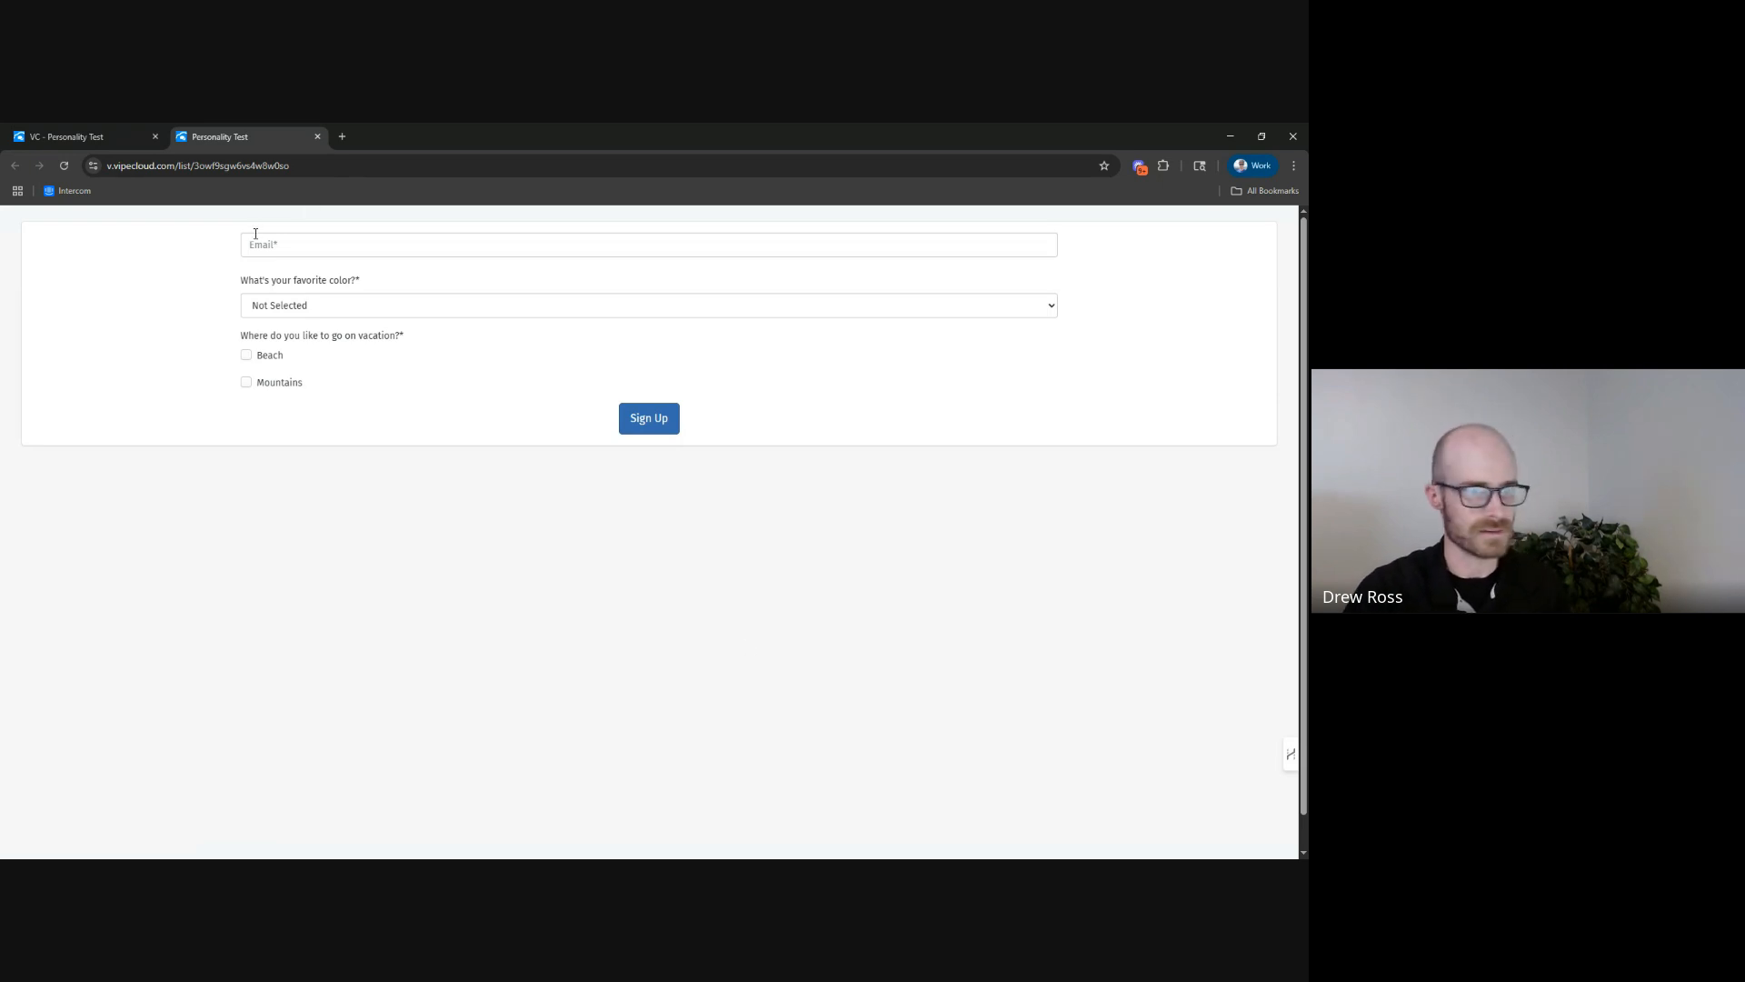
pyautogui.click(292, 241)
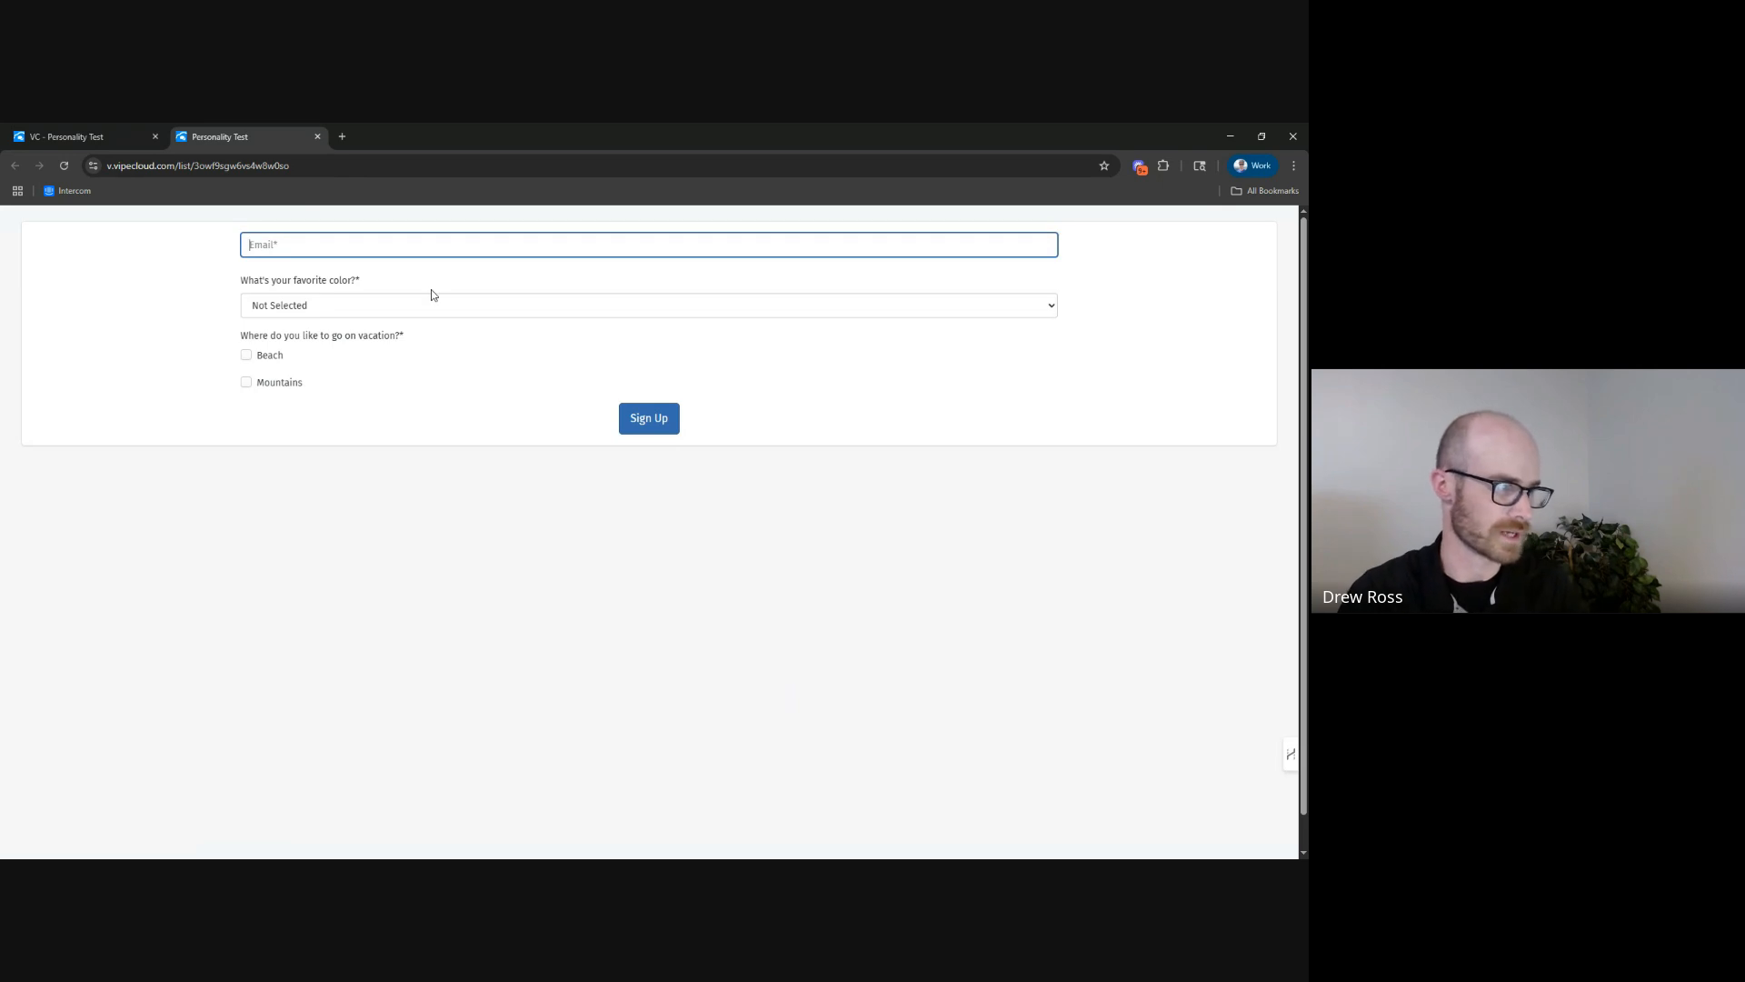
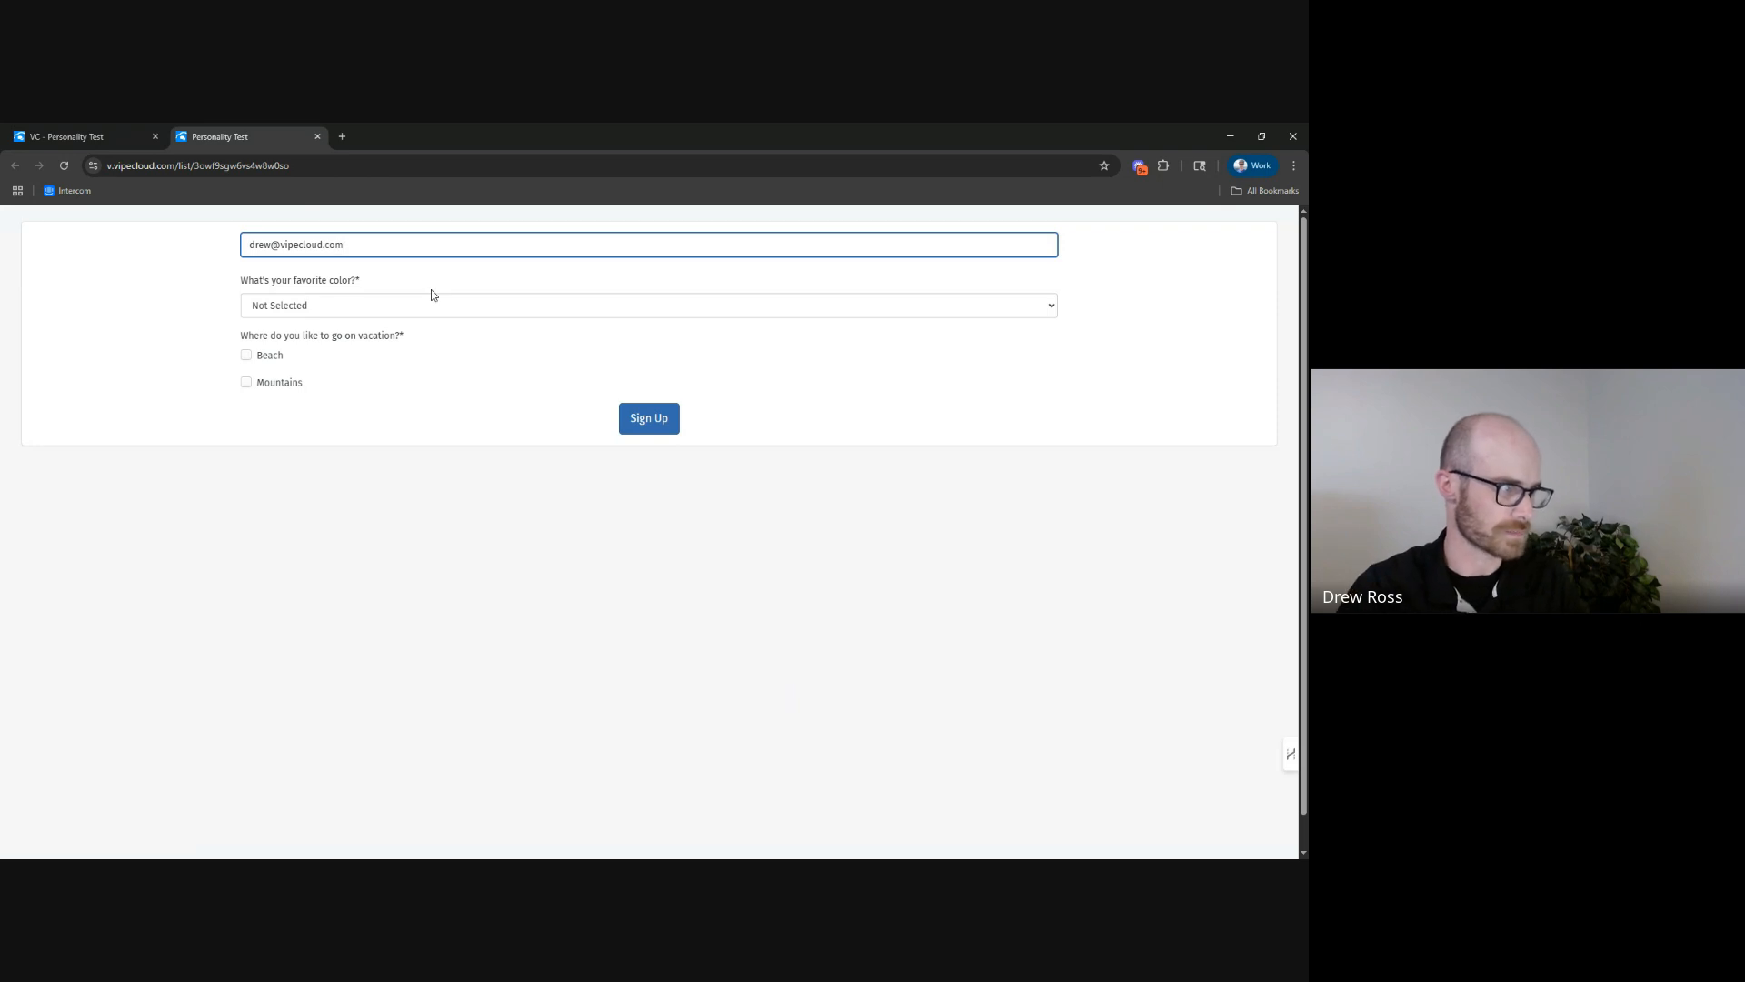
# Answer the quiz with Blue as favorite color and both Beach and Mountains for vacation, and submit the form.
pyautogui.click(332, 307)
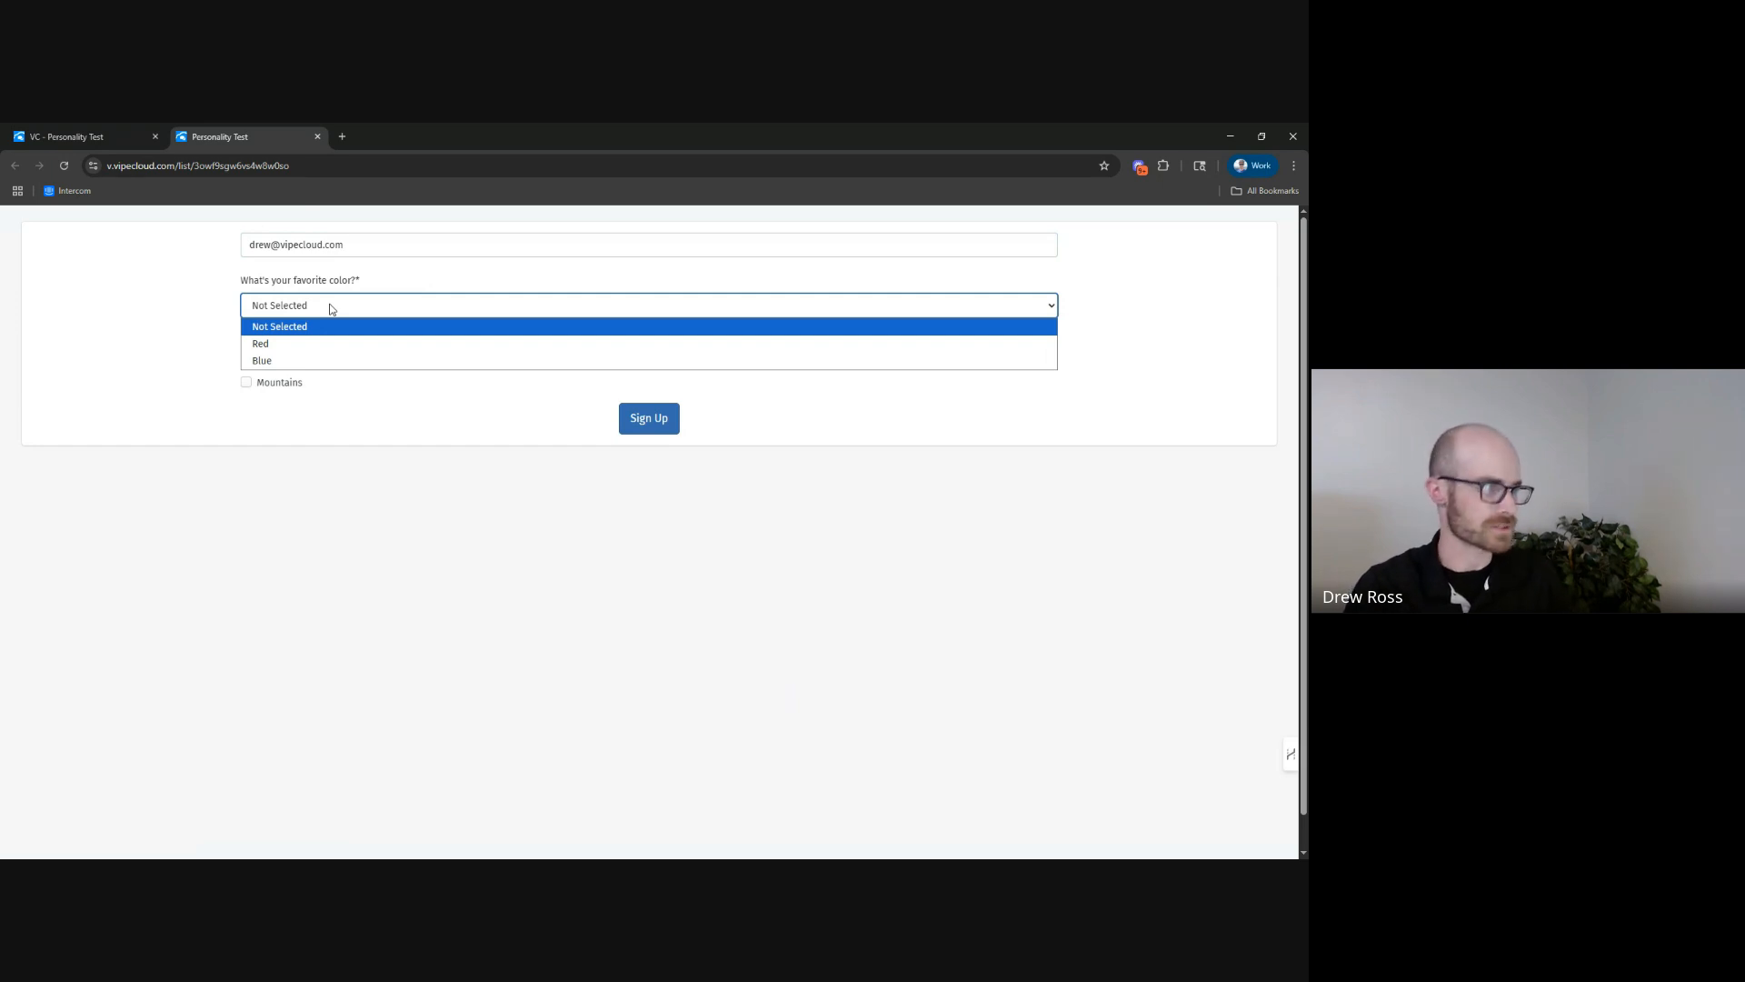
pyautogui.click(309, 345)
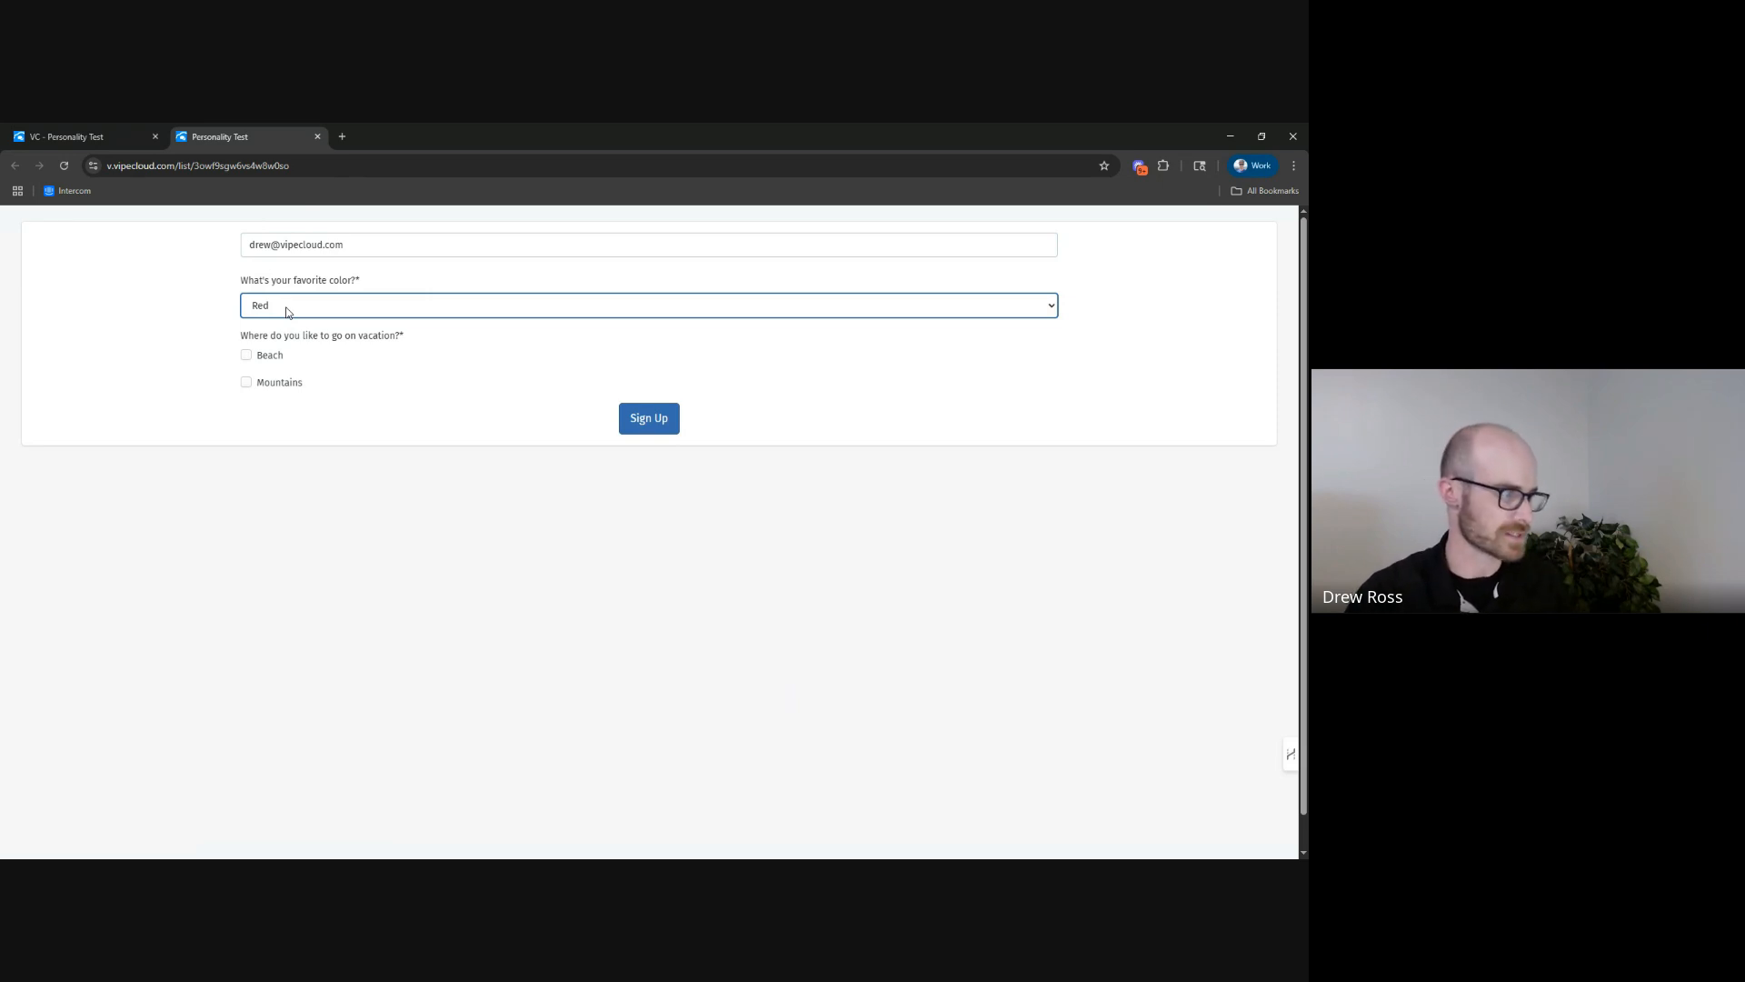
pyautogui.click(277, 314)
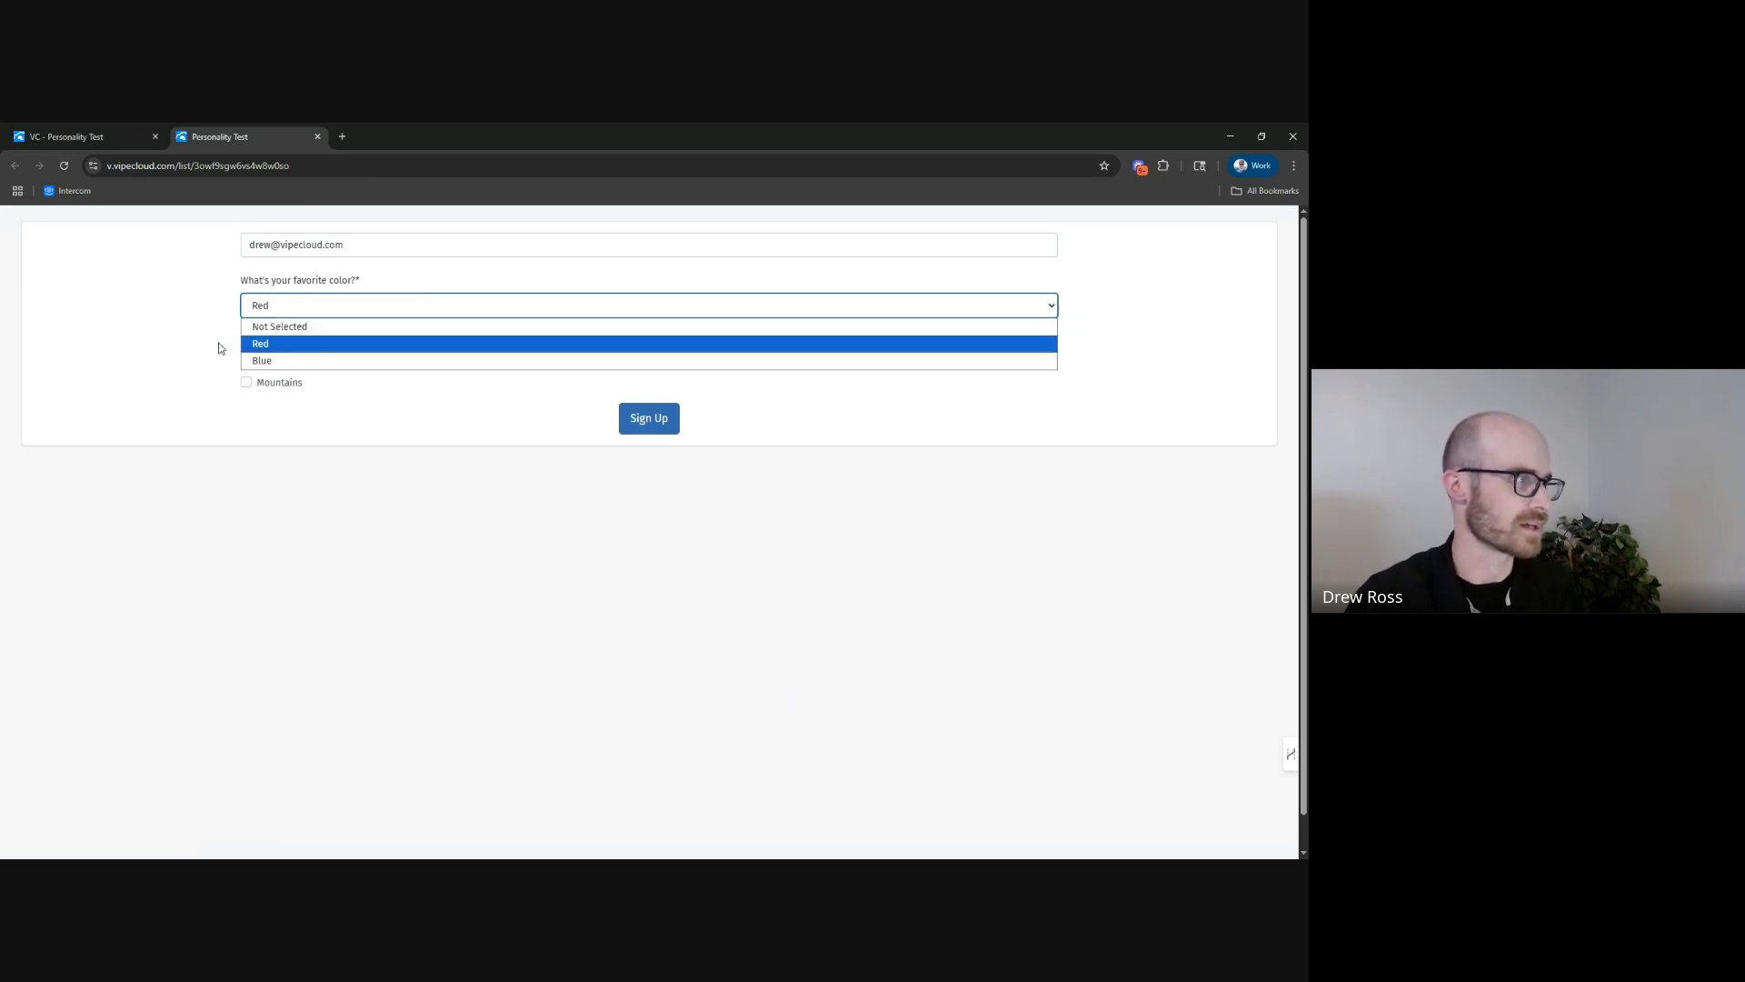
pyautogui.click(262, 360)
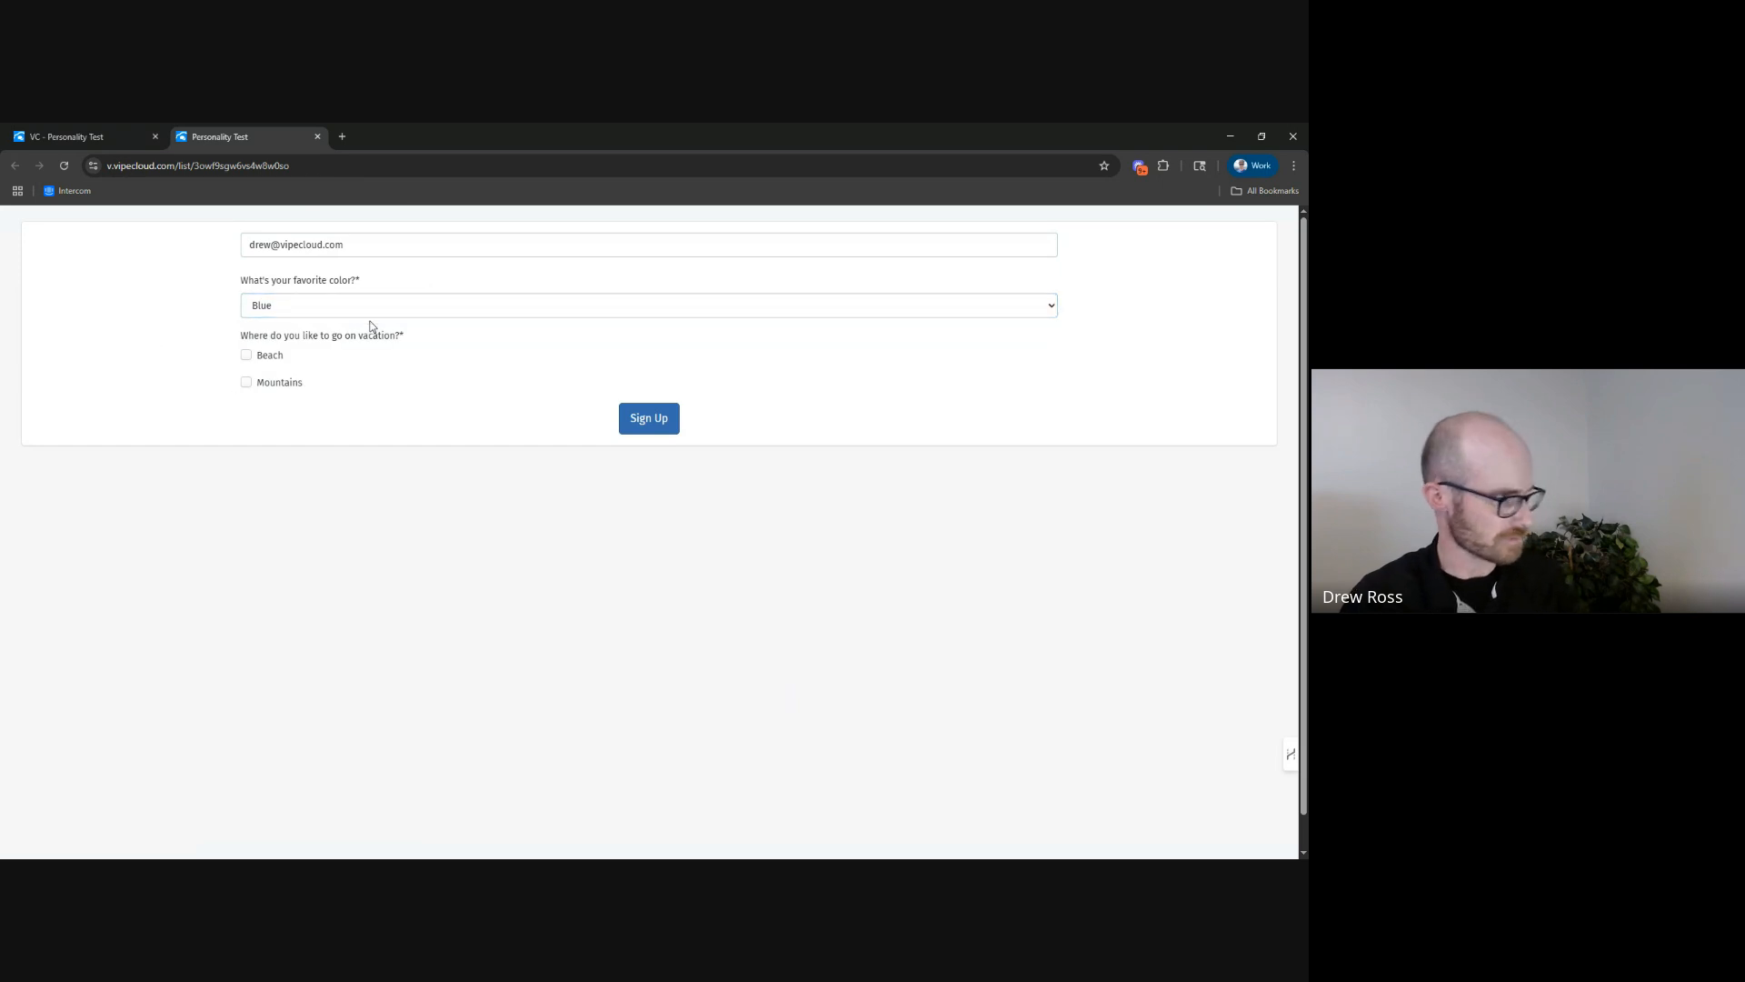
pyautogui.moveTo(243, 335); pyautogui.dragTo(388, 346)
pyautogui.click(395, 347)
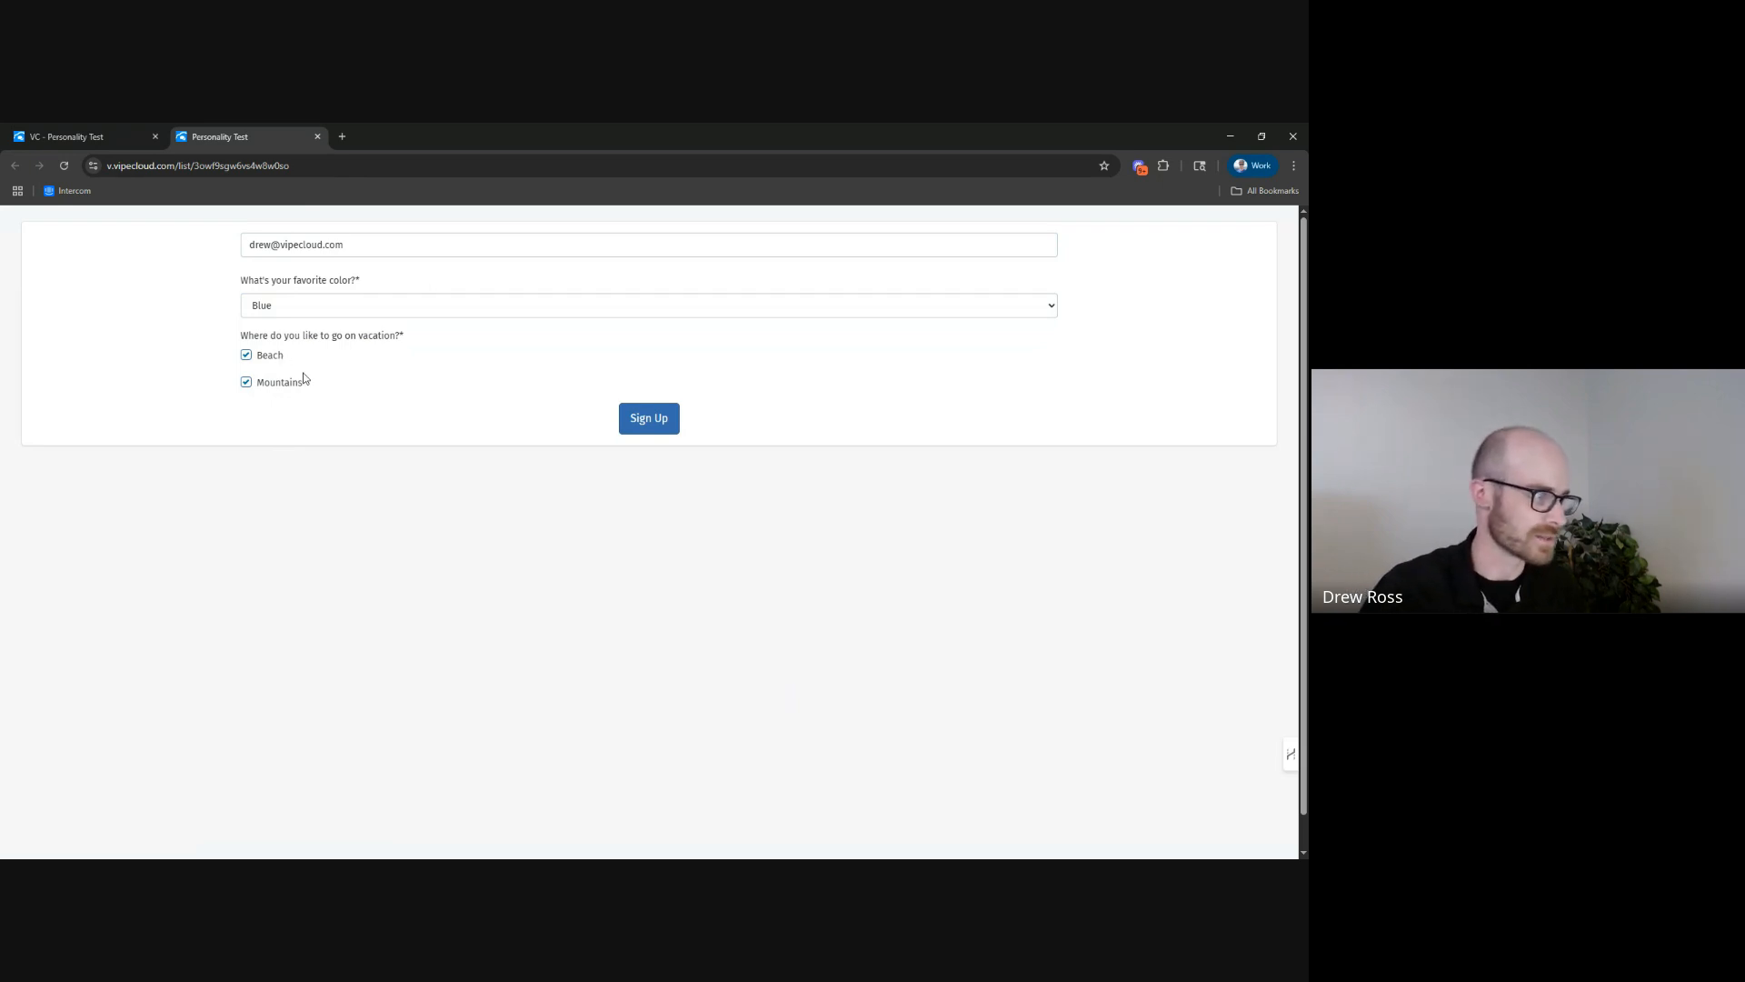
pyautogui.click(273, 305)
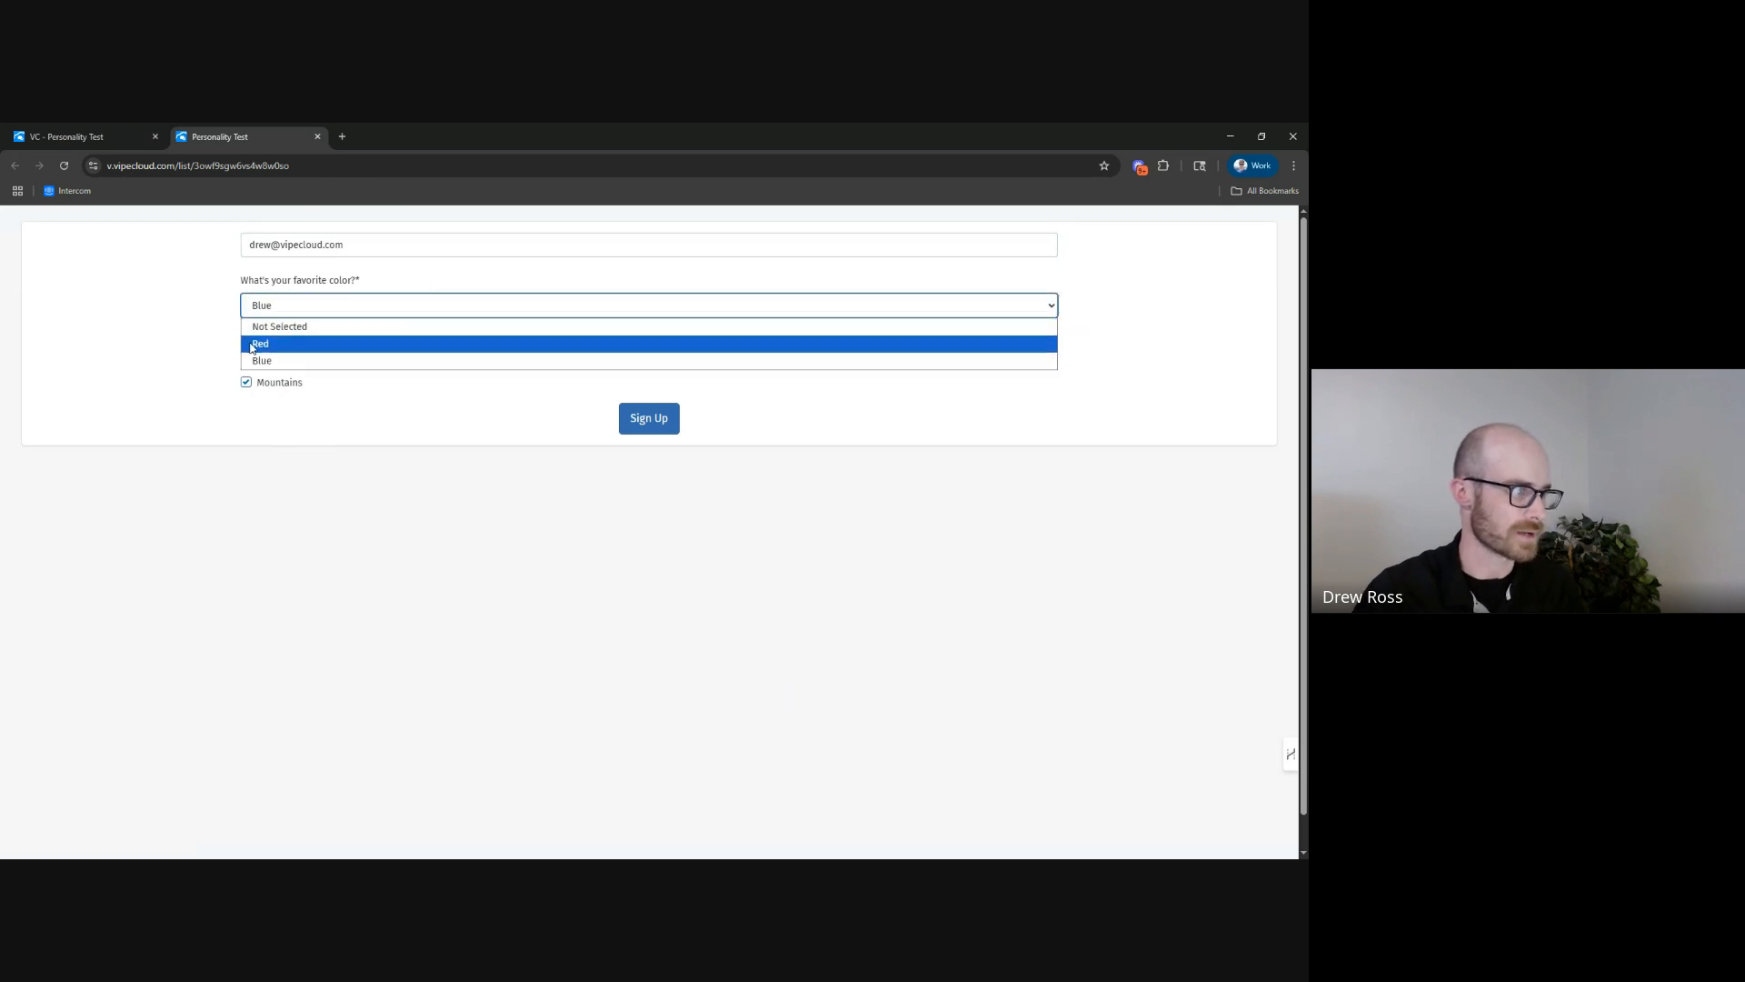
pyautogui.click(270, 361)
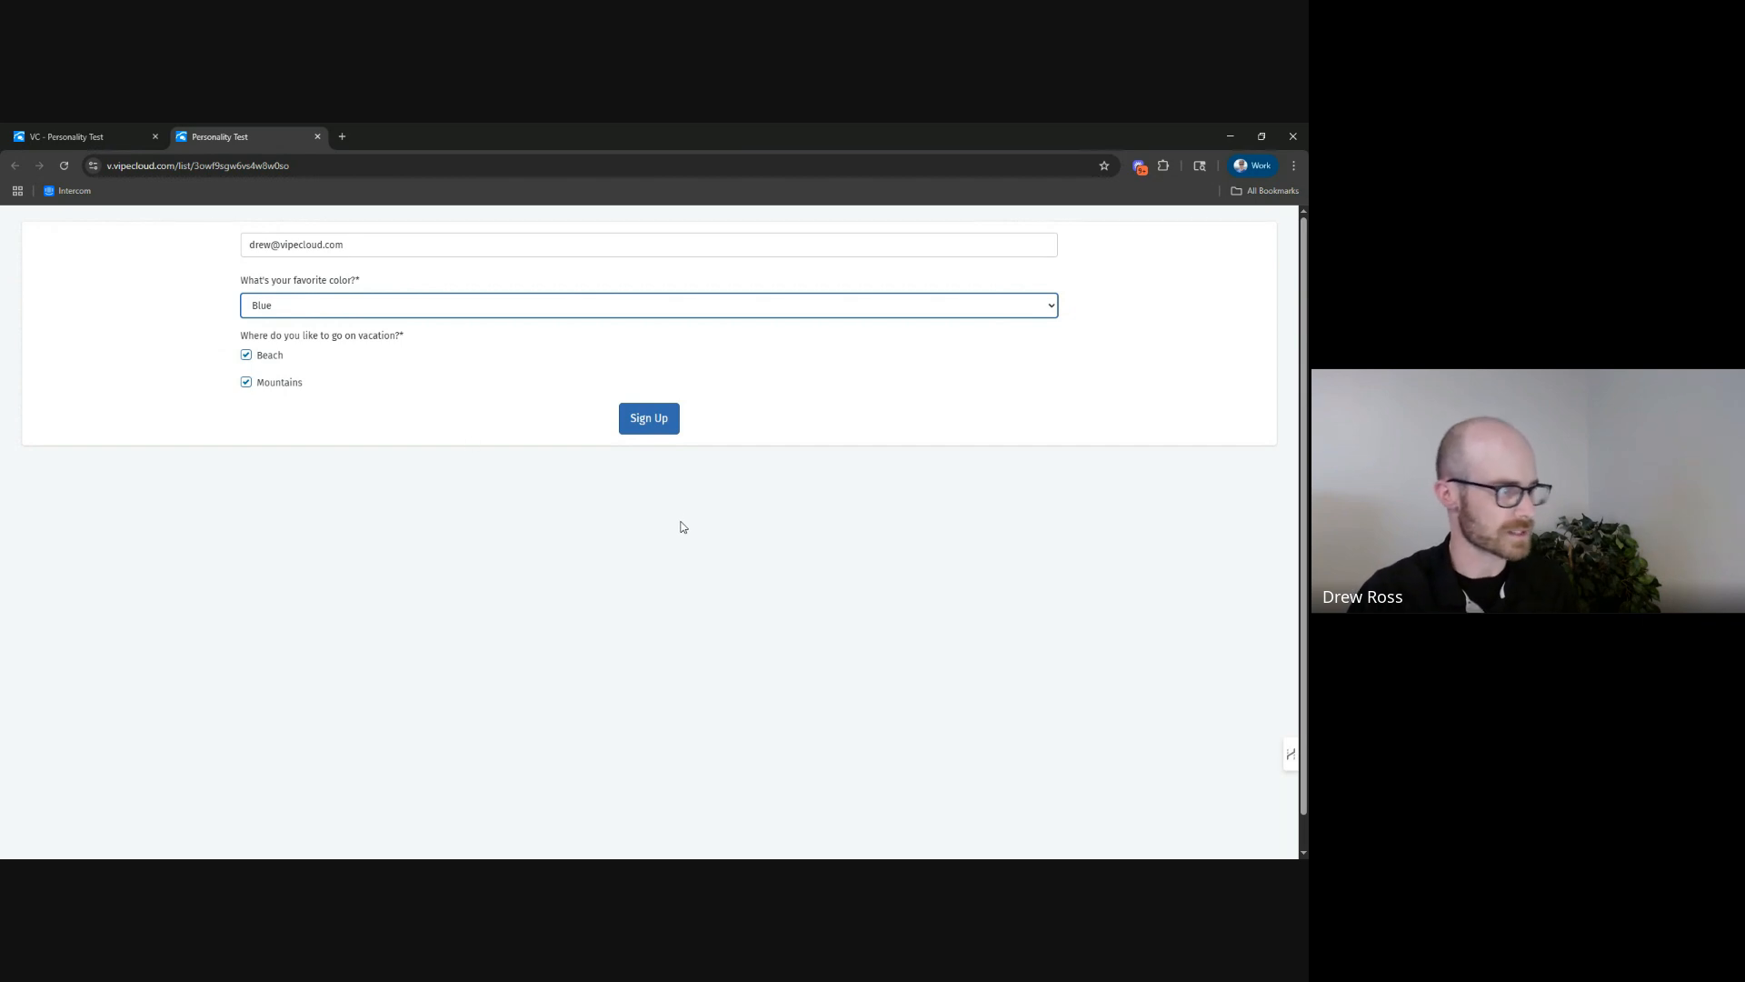
pyautogui.click(636, 419)
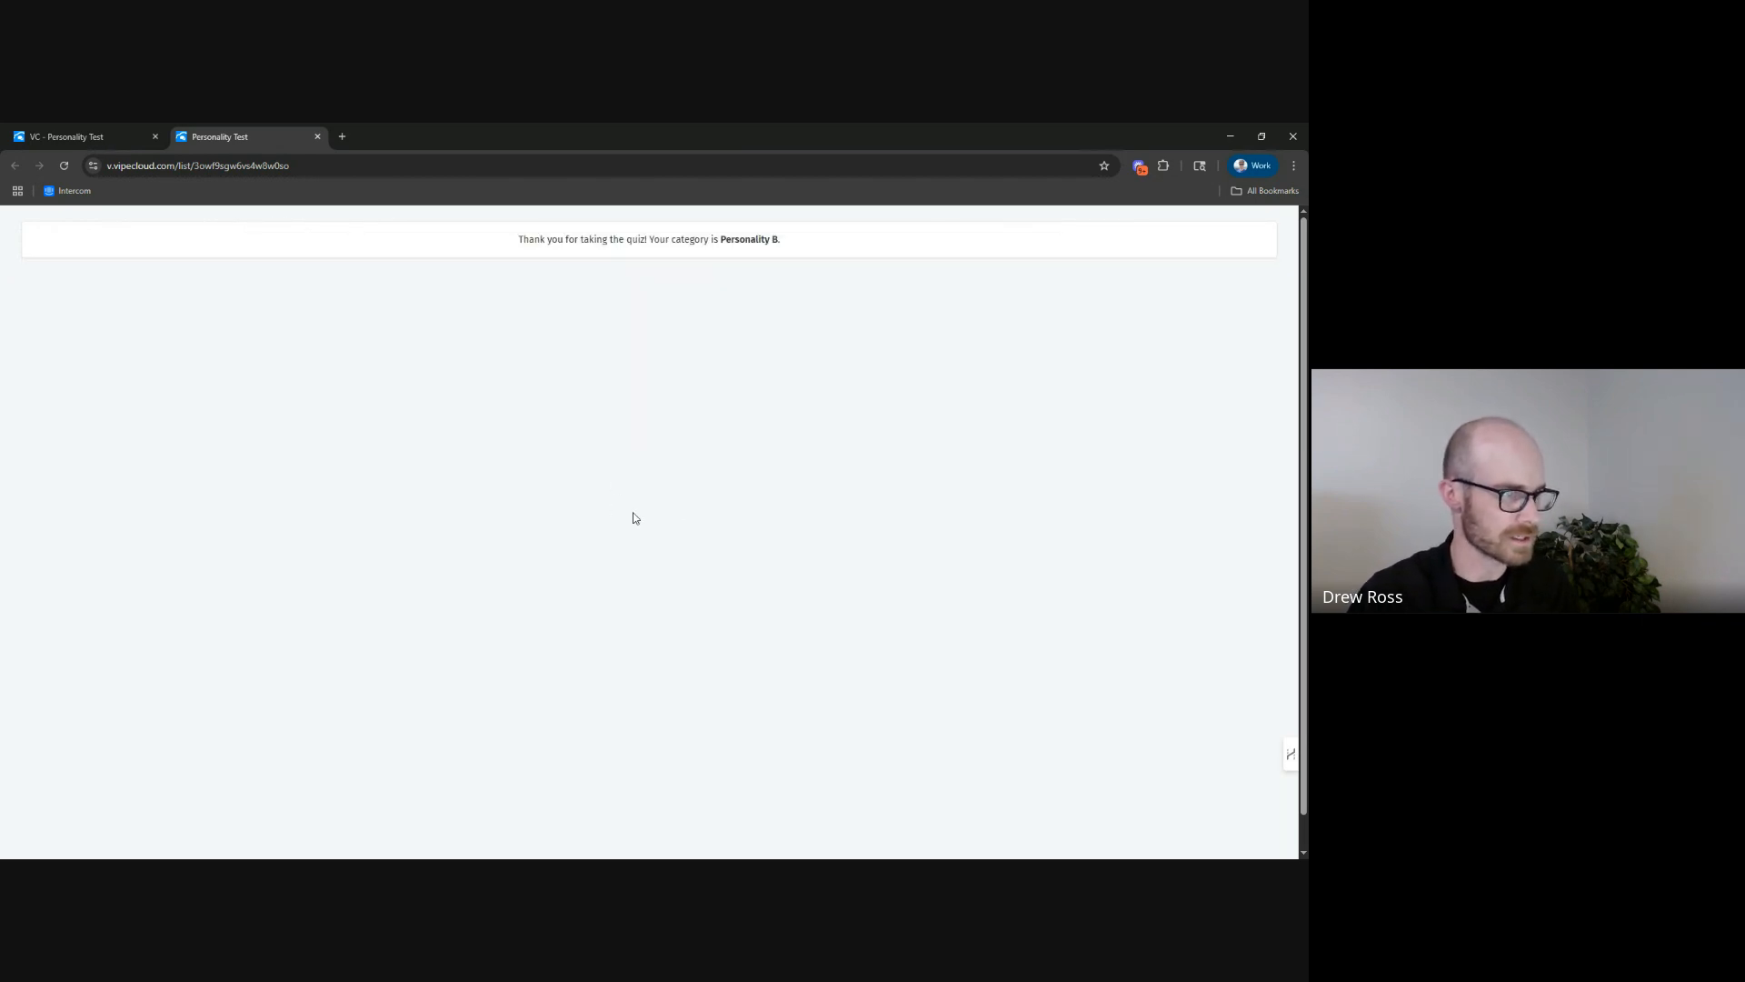
# Read the quiz result message, close the preview, and examine the test submission's category result in the form's sign ups.
pyautogui.moveTo(519, 240); pyautogui.dragTo(762, 243)
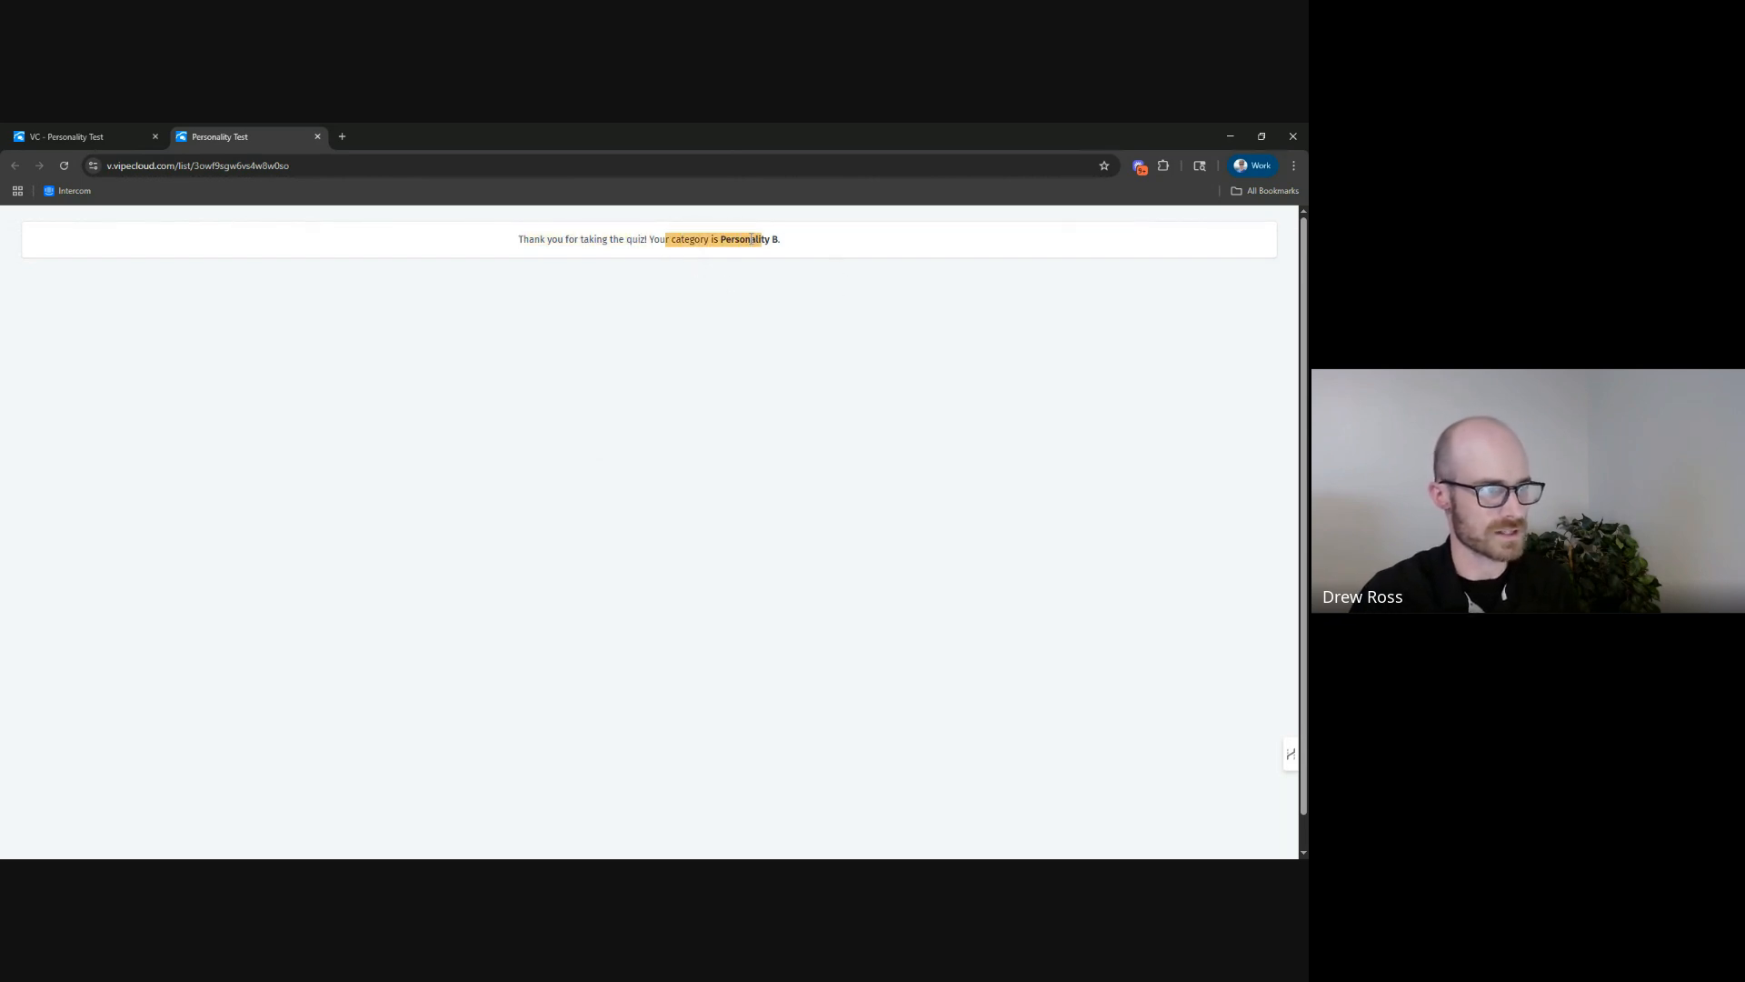
pyautogui.click(784, 245)
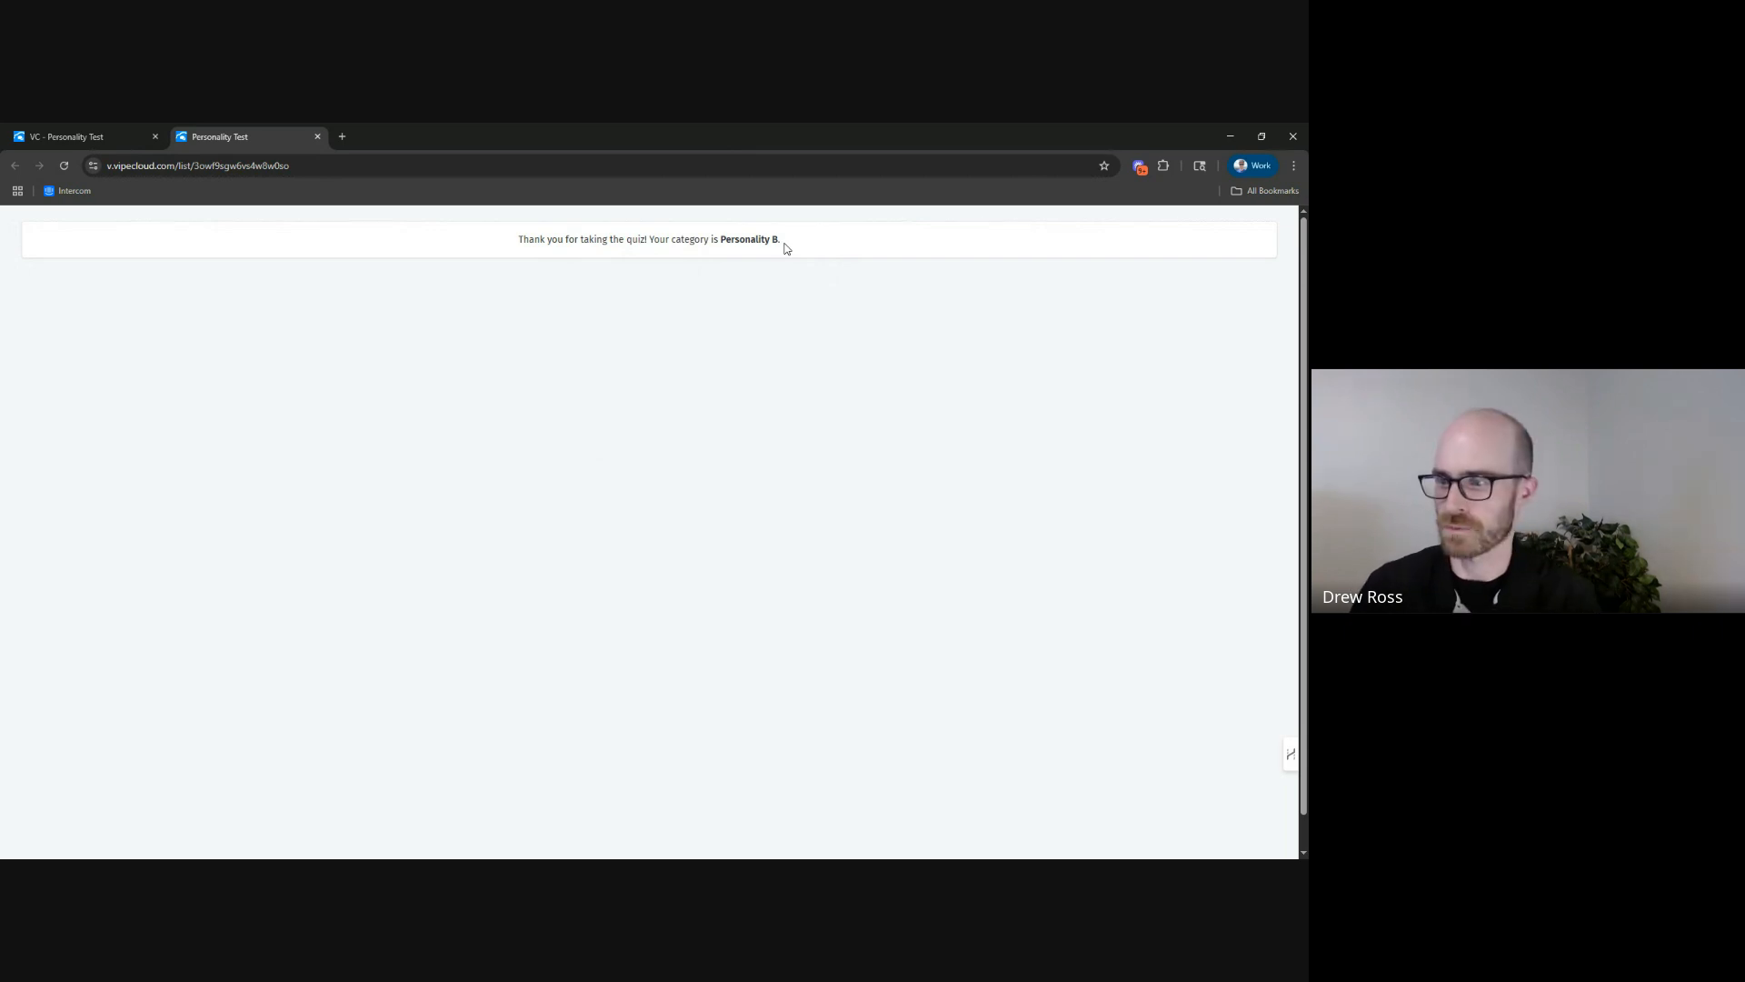
pyautogui.click(318, 136)
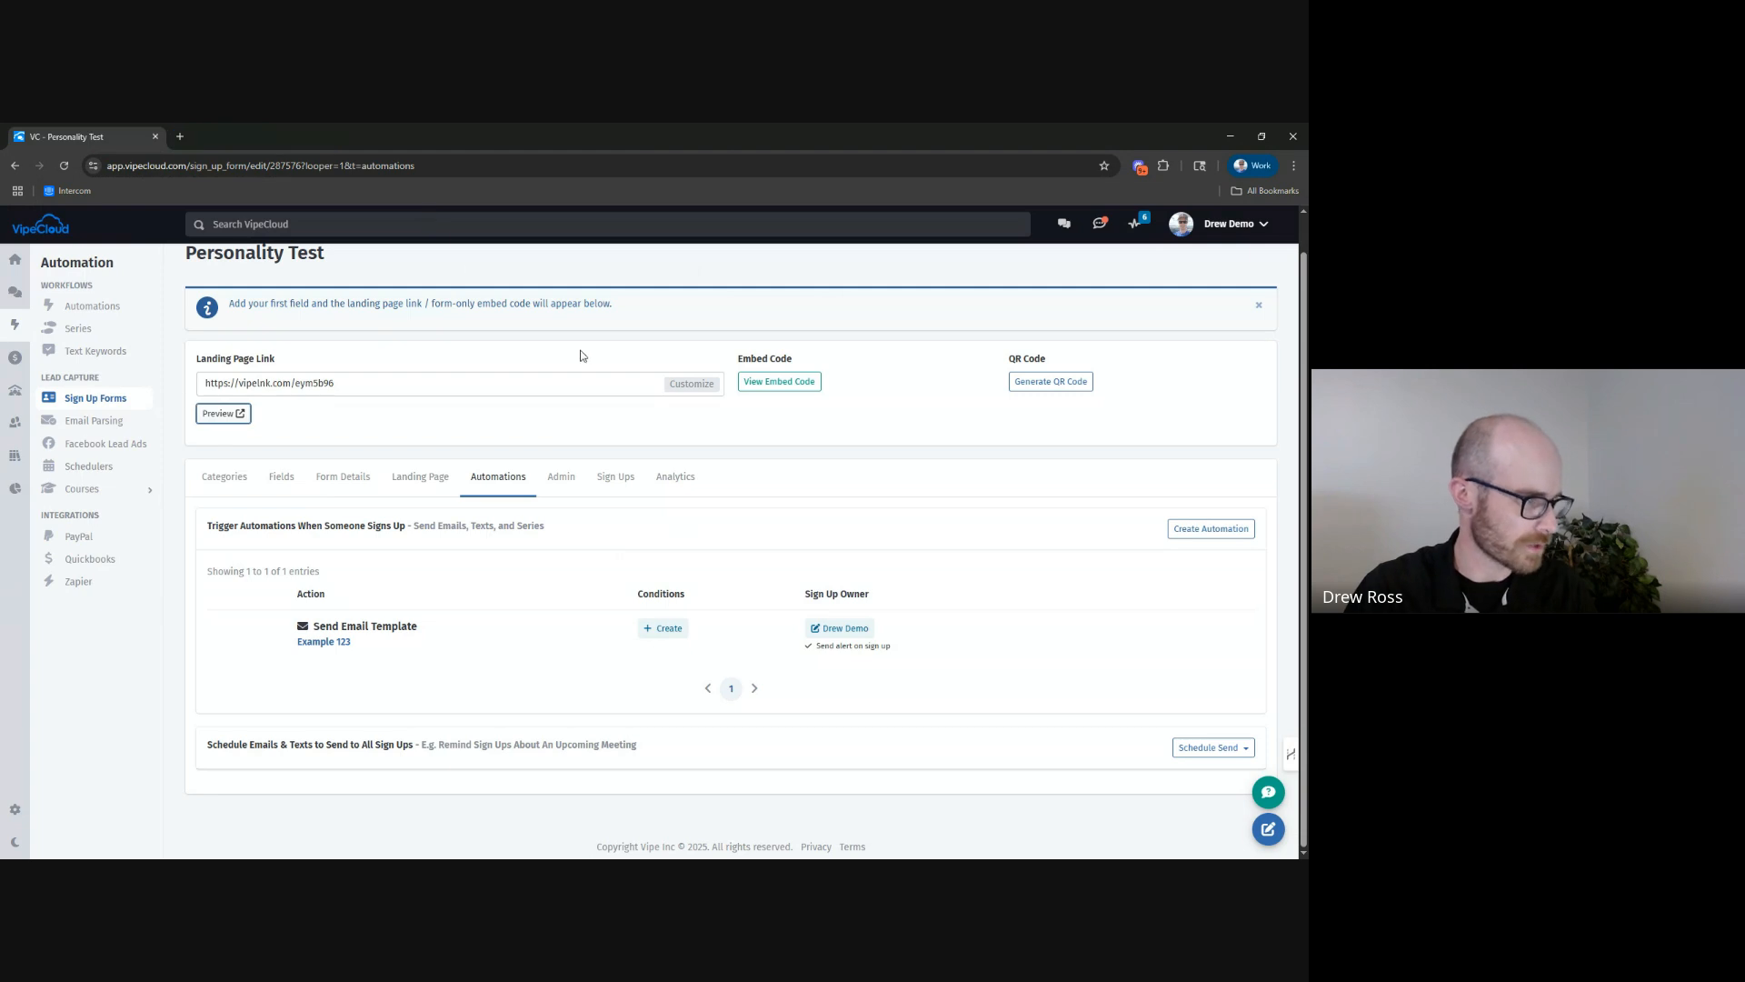
pyautogui.click(614, 479)
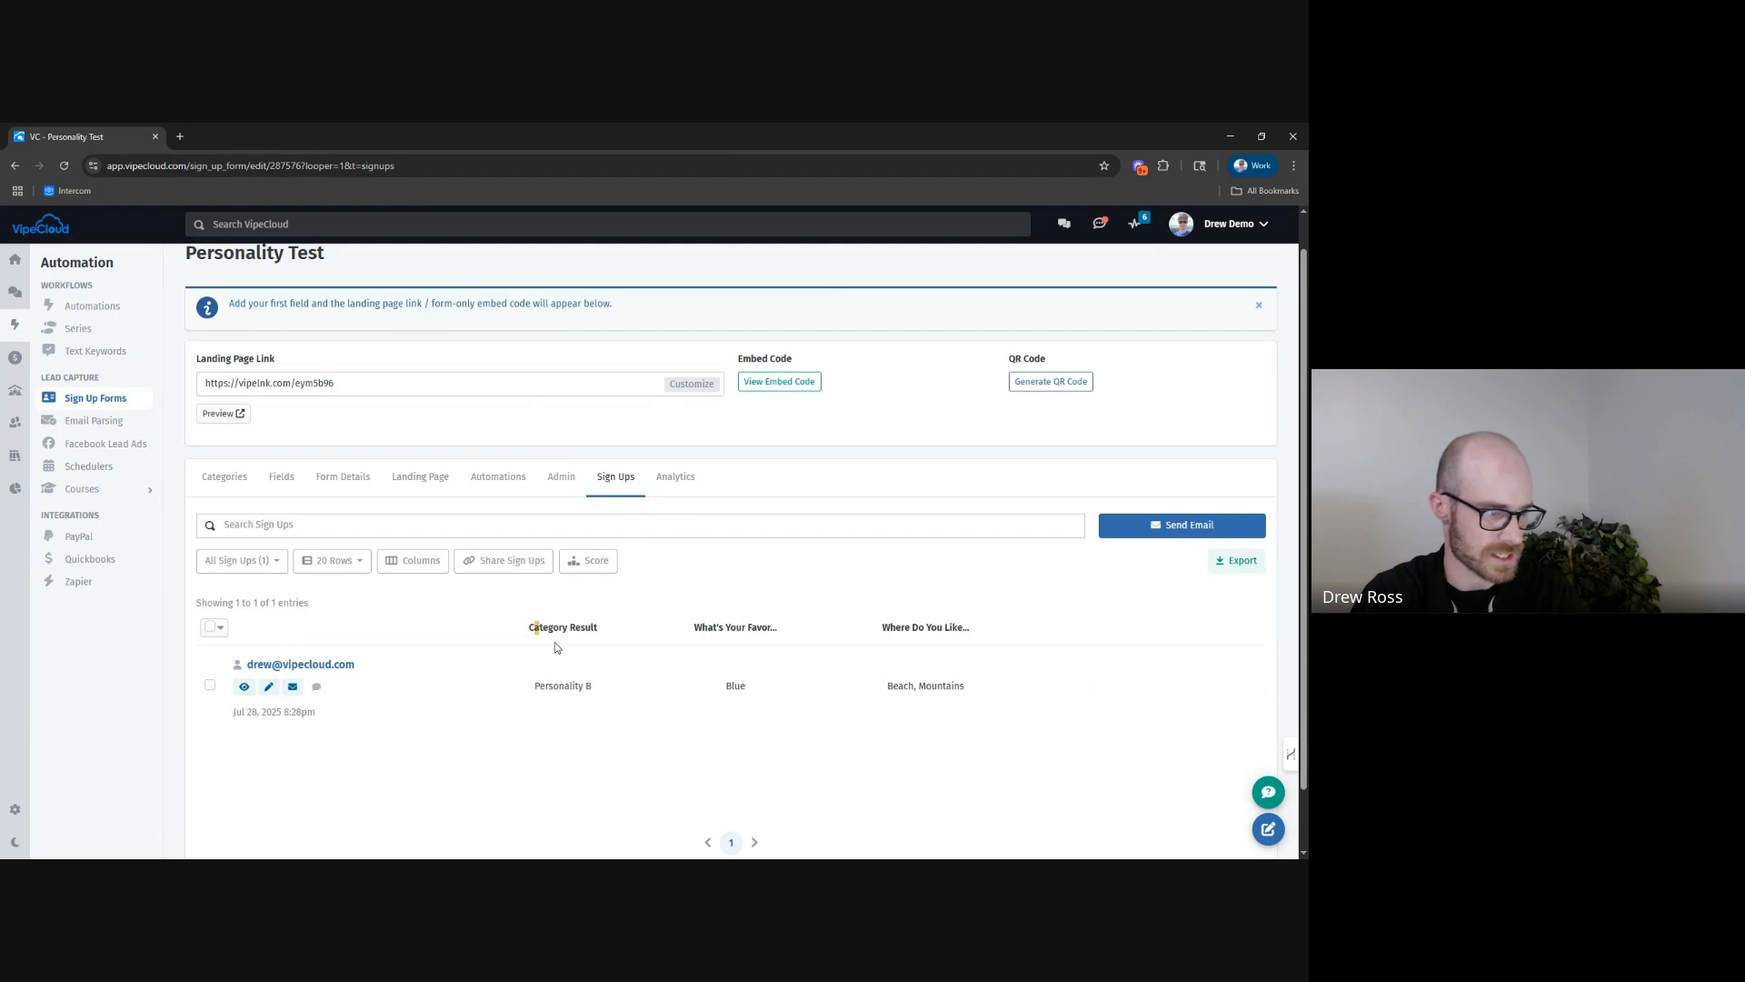
pyautogui.click(626, 701)
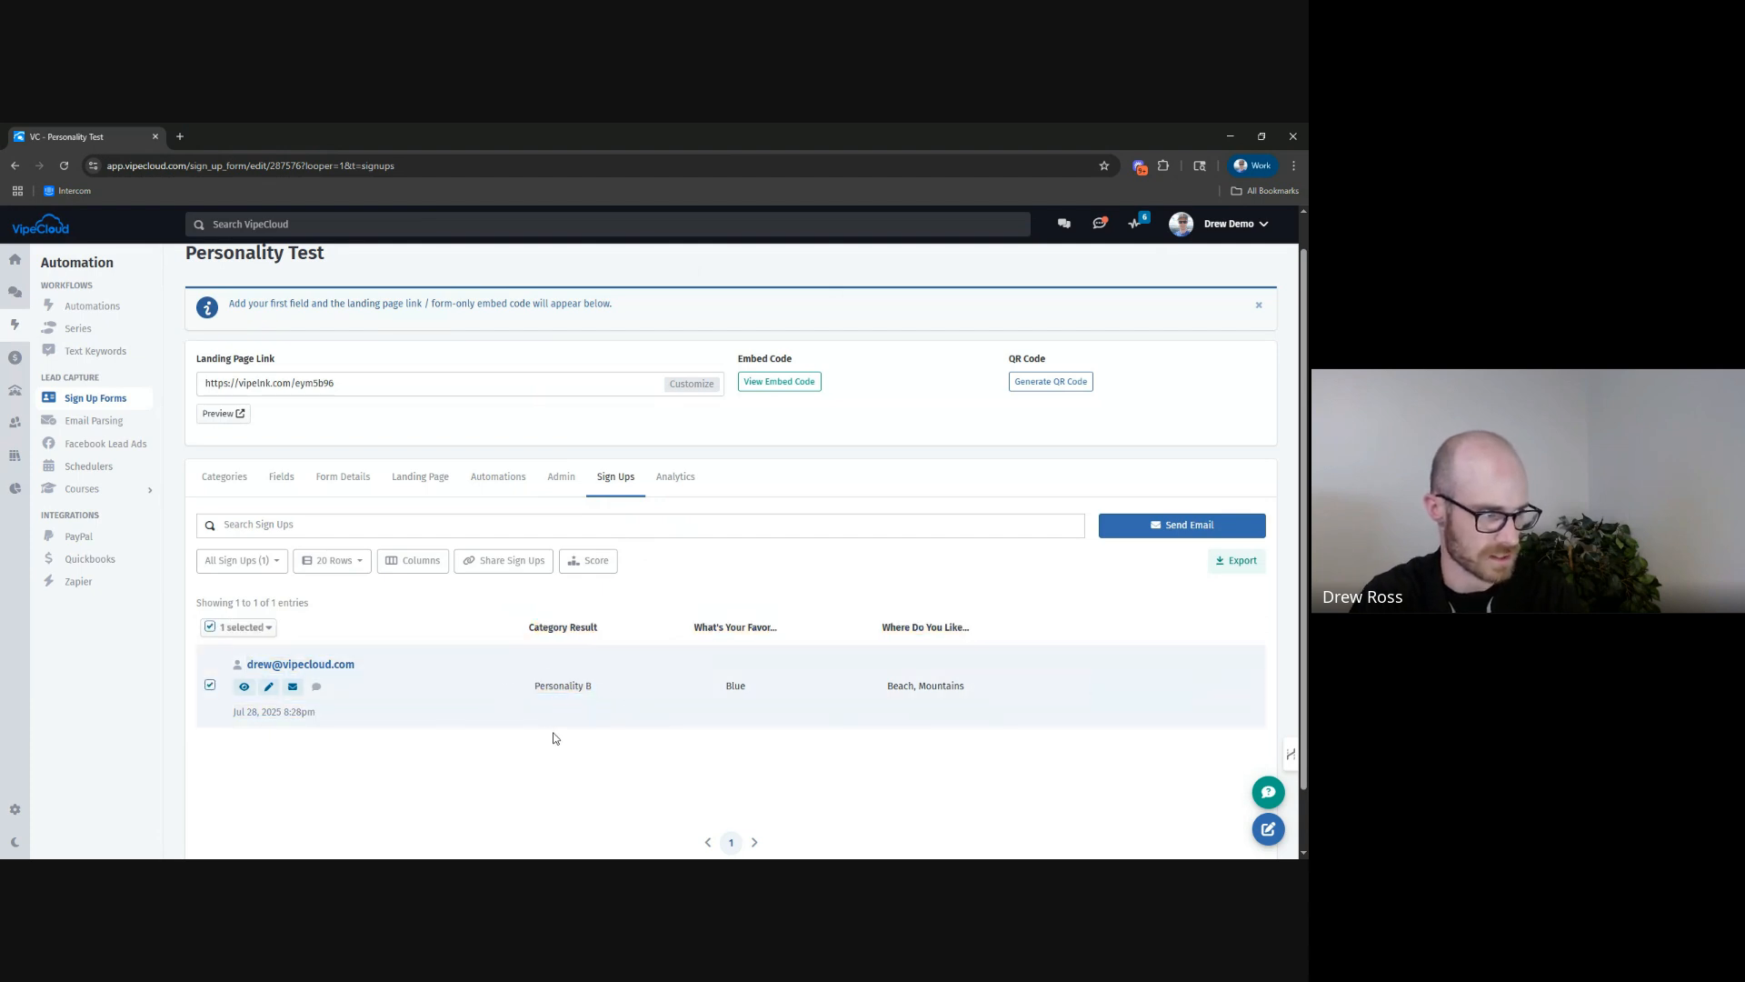